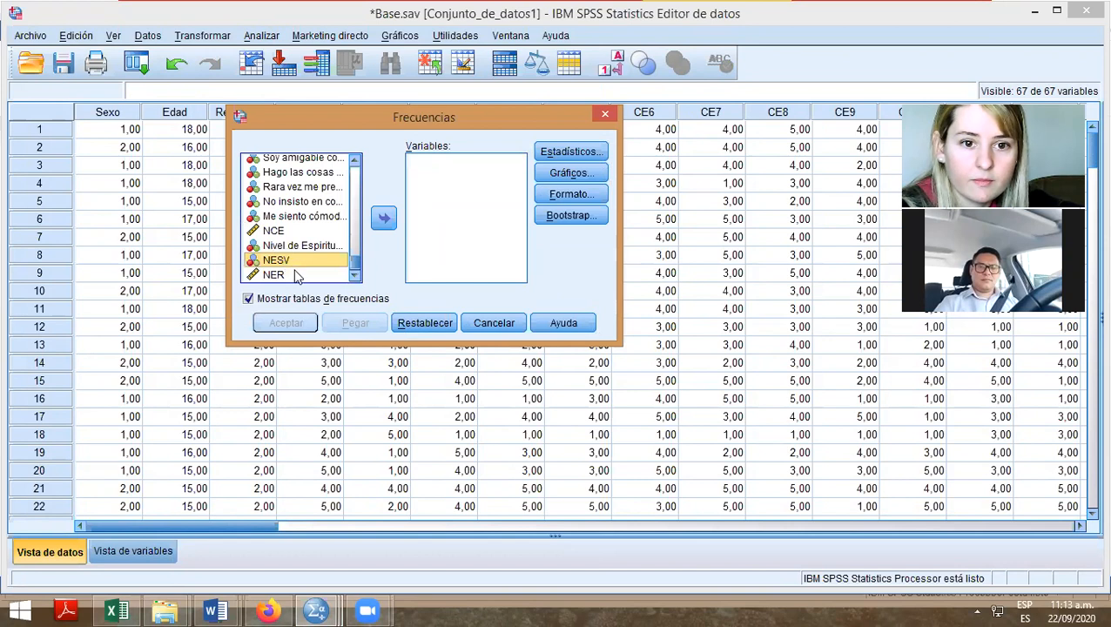
# Run a frequency analysis on the NCE variable and show its statistics table in the output.
pyautogui.click(272, 231)
pyautogui.click(383, 219)
pyautogui.click(292, 323)
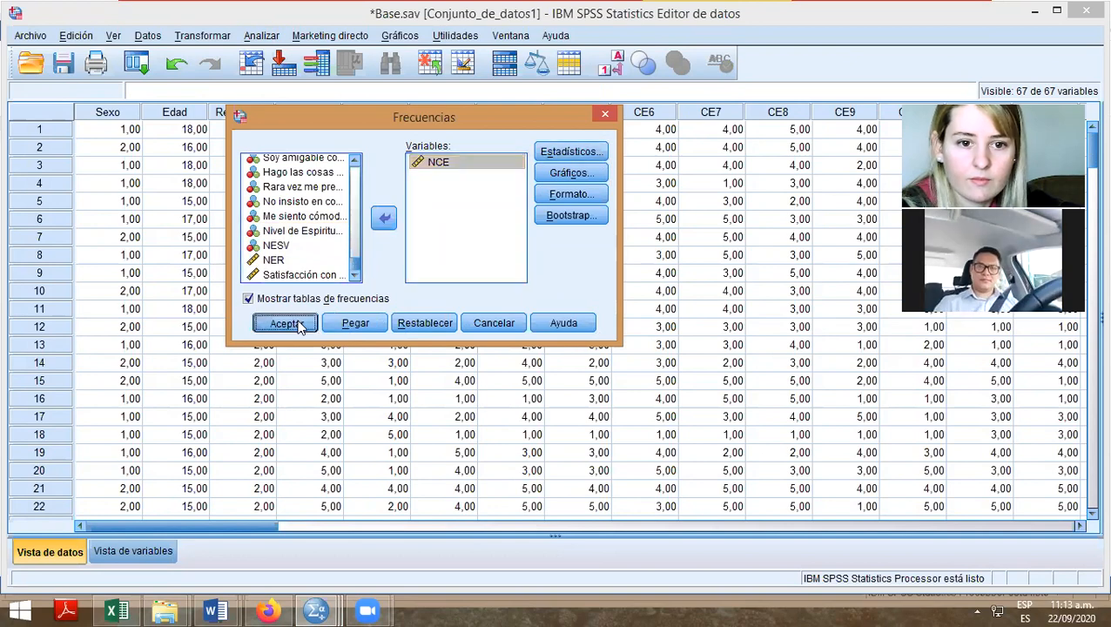
pyautogui.scroll(5, 575, 410)
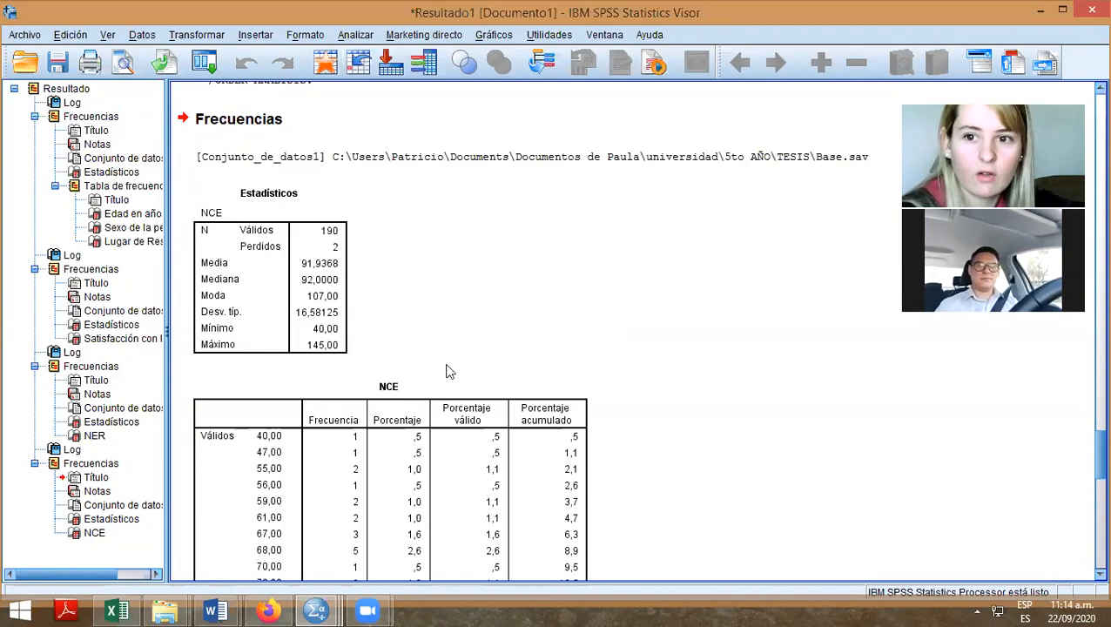
# Start a recode into different variables with NCE as the input variable.
pyautogui.click(195, 36)
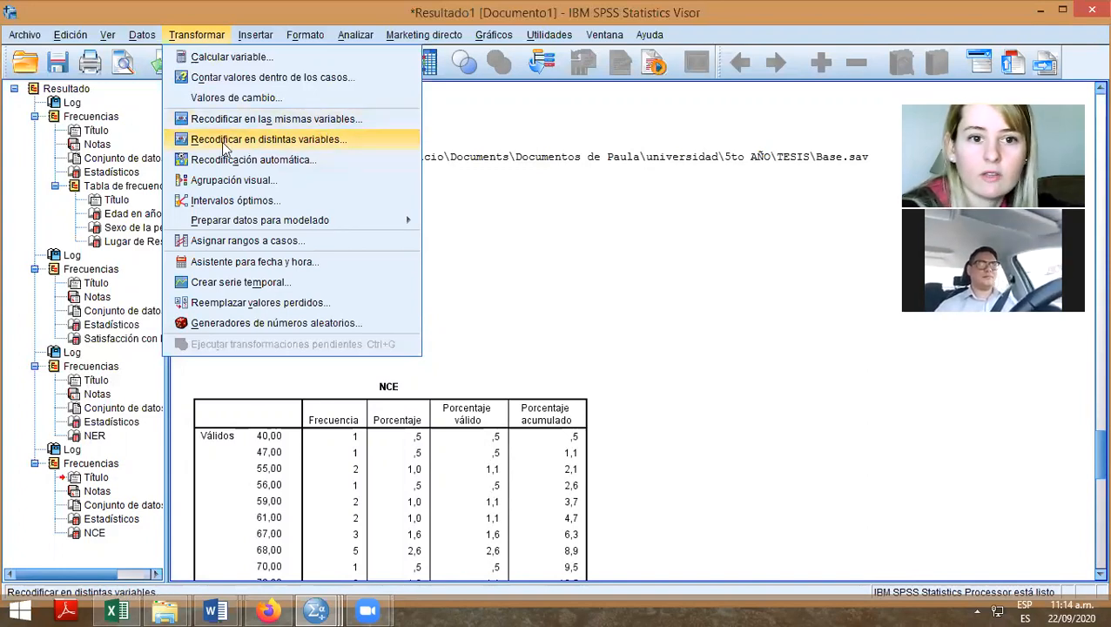
pyautogui.click(259, 142)
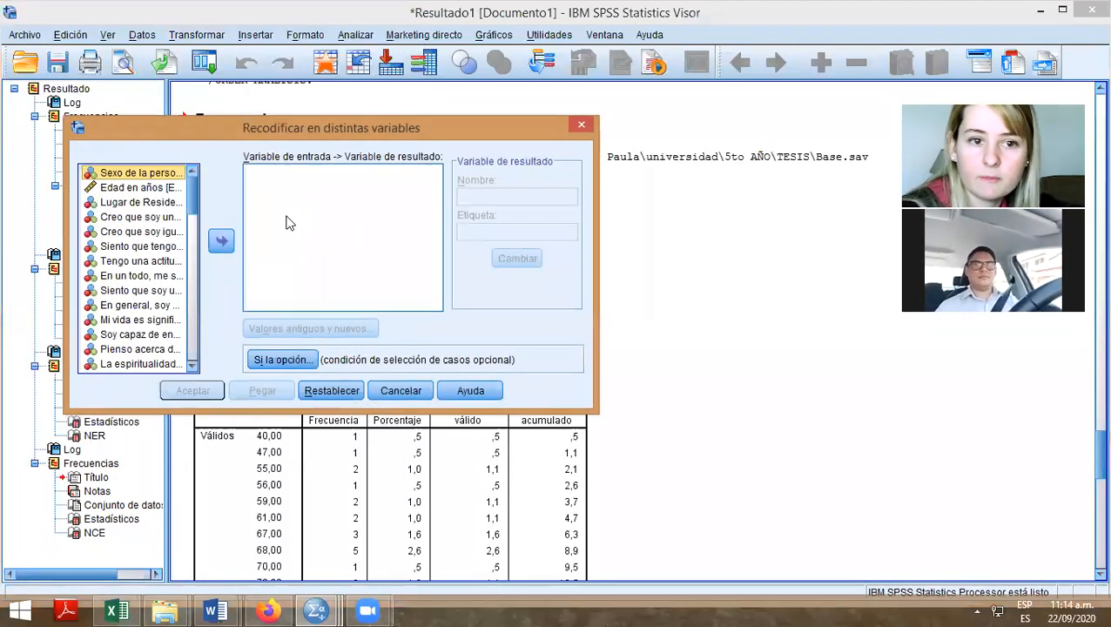
pyautogui.scroll(-10, 189, 240)
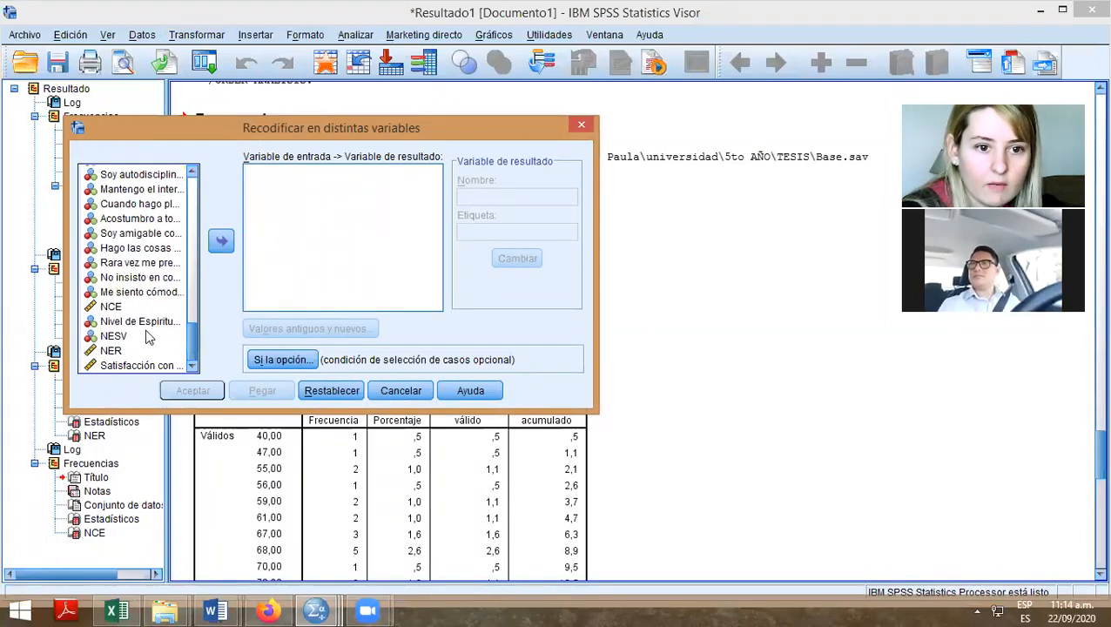
pyautogui.click(113, 307)
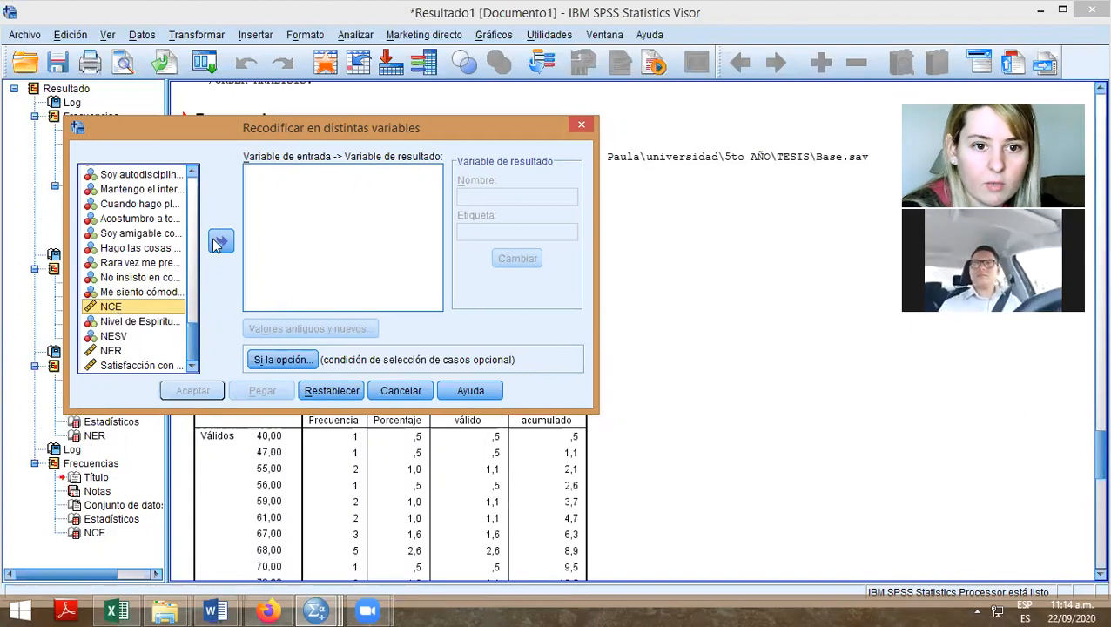
pyautogui.click(221, 241)
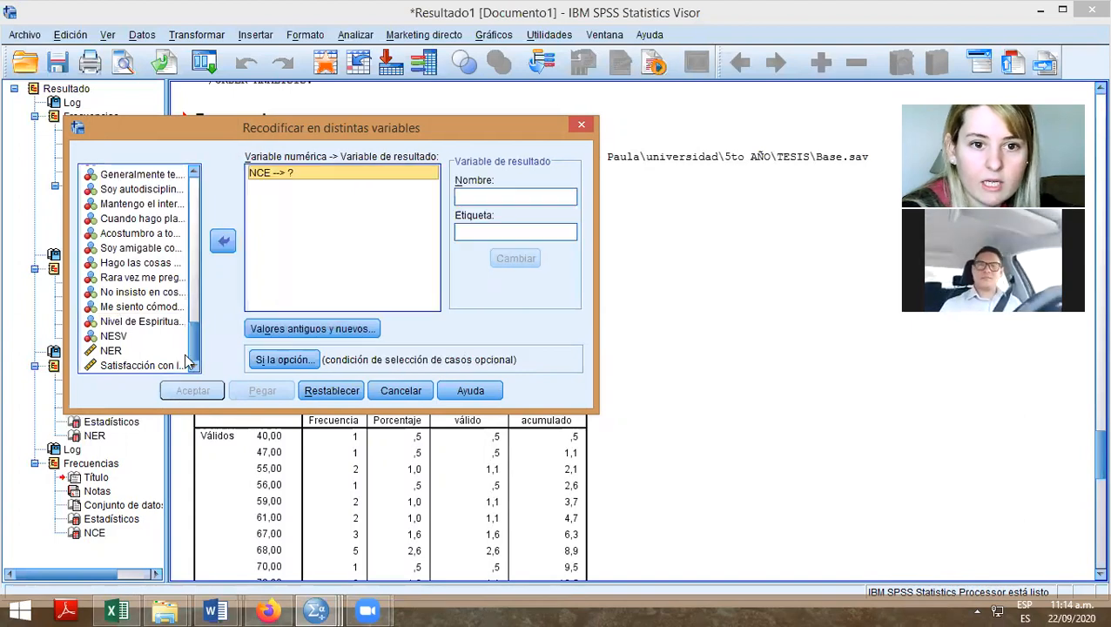
# Name the output variable NCER, label it "Niveles de espiritualidad" and apply it to the NCE recode.
pyautogui.click(502, 200)
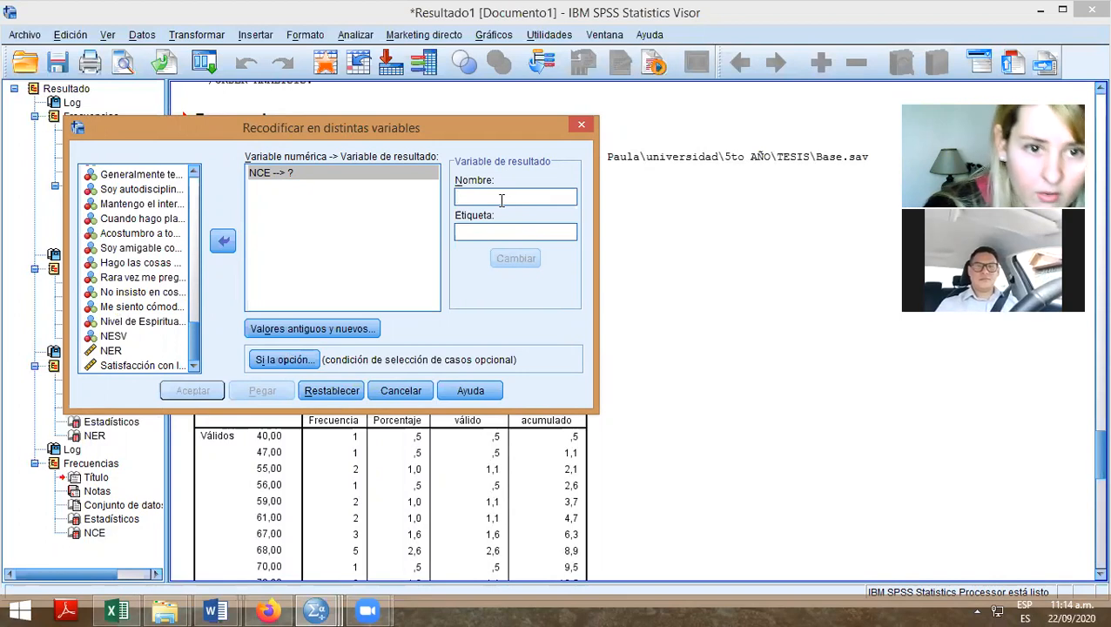
pyautogui.write('NCER')
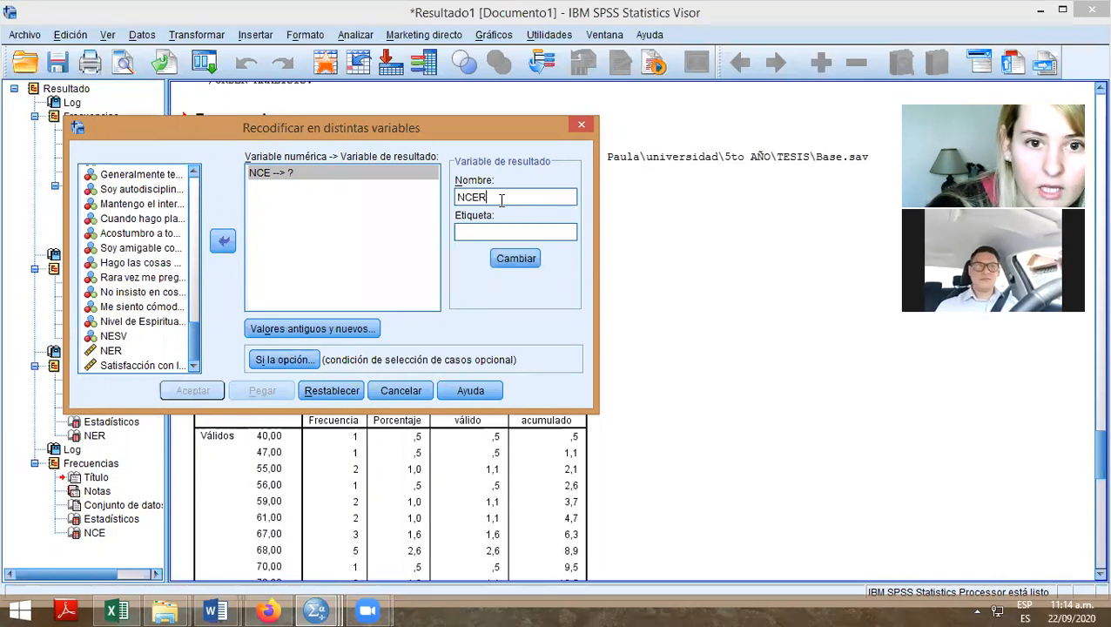
pyautogui.click(510, 227)
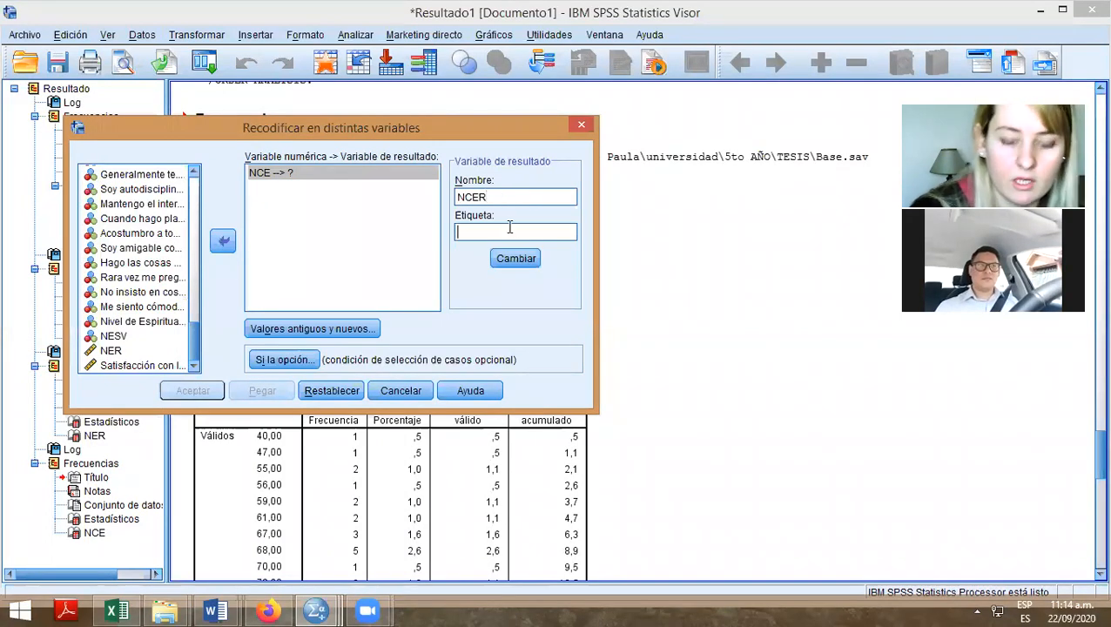
pyautogui.write('Niveles de espiritualidad')
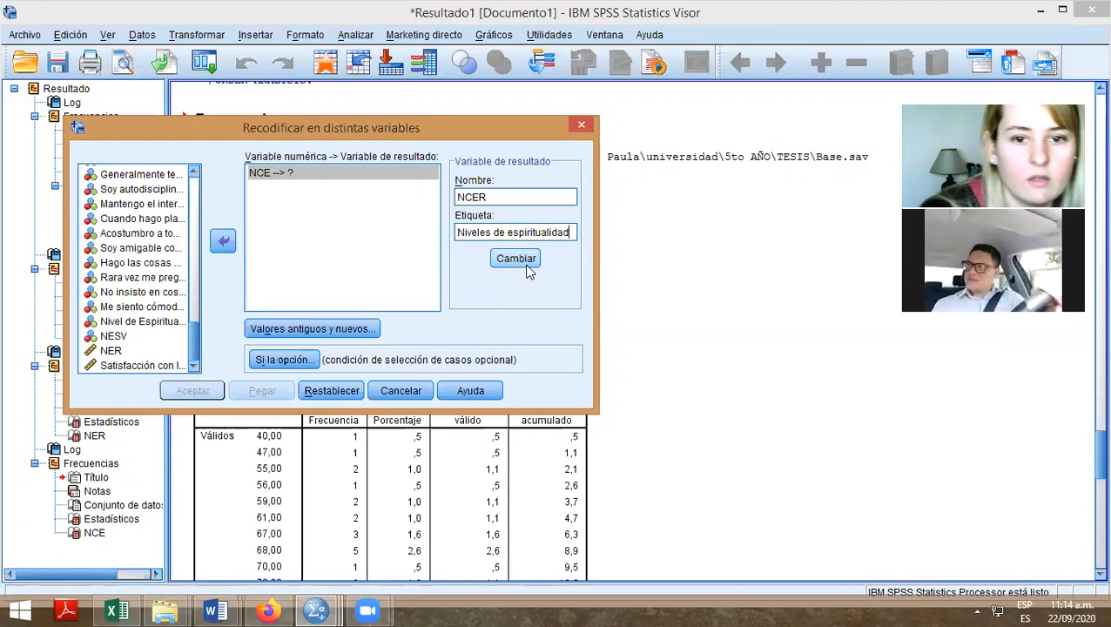
pyautogui.click(517, 259)
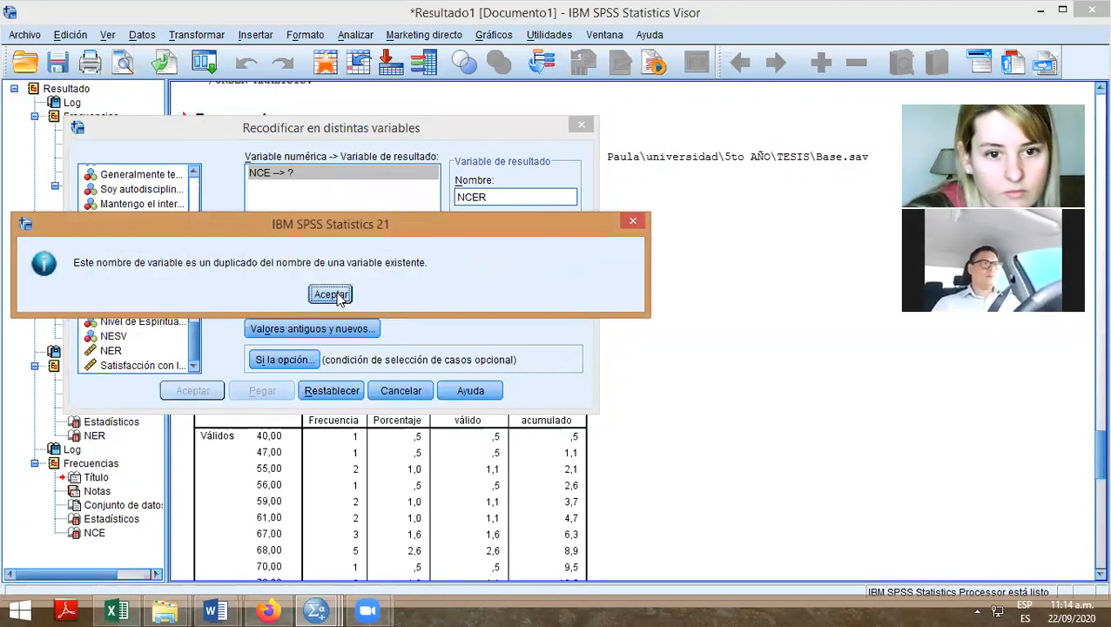
pyautogui.click(337, 296)
# Change the output variable's name to NCER2 and apply it to the NCE recode.
pyautogui.doubleClick(494, 197)
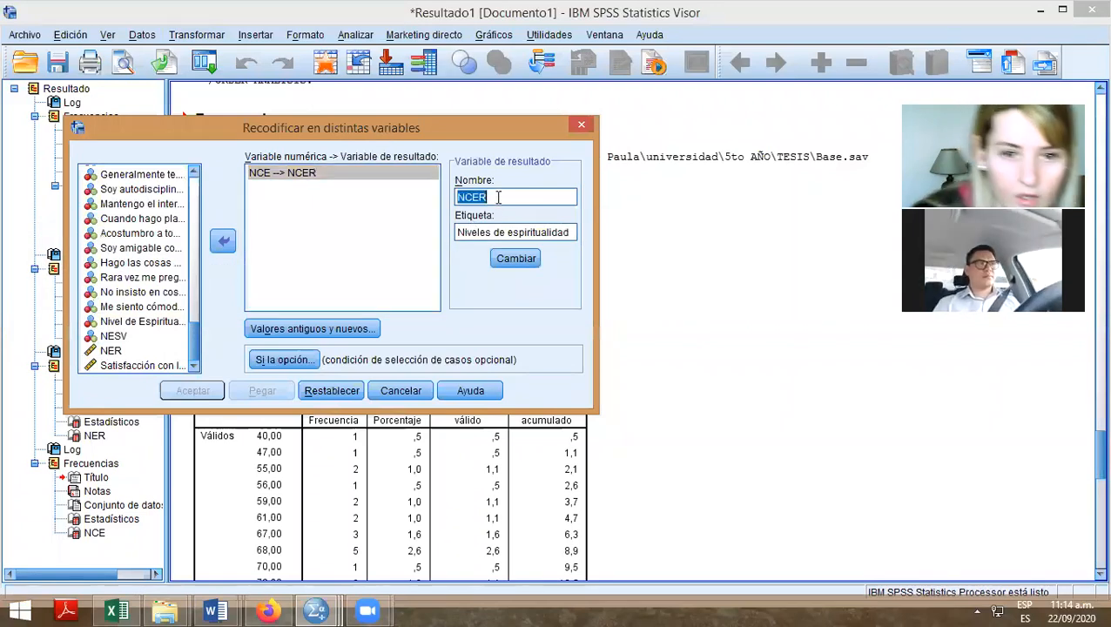
pyautogui.click(494, 197)
pyautogui.write('2')
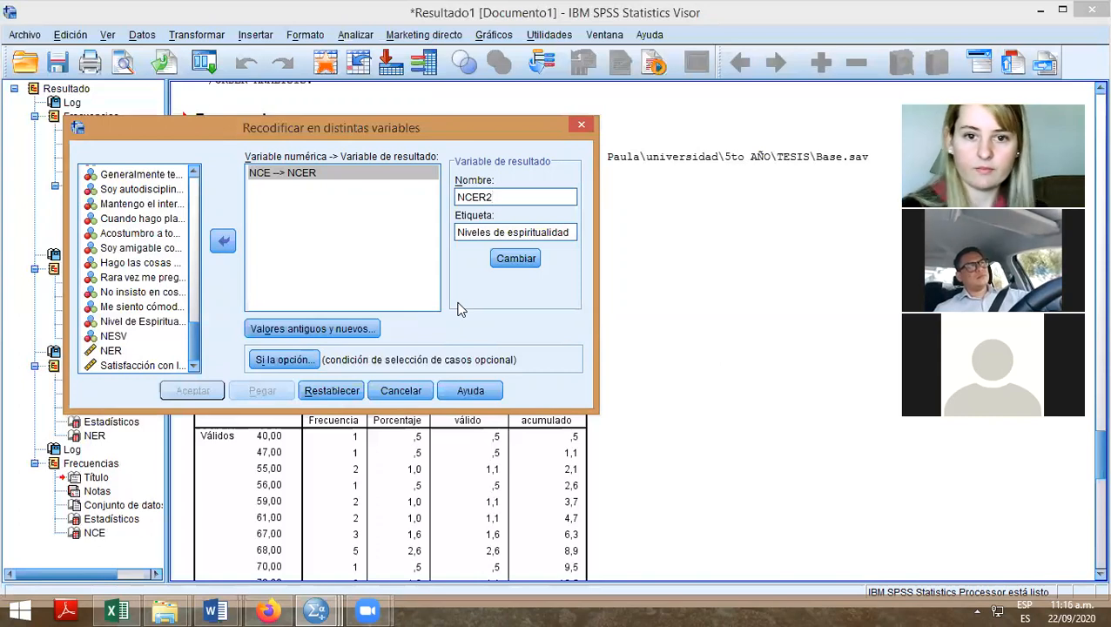
pyautogui.click(510, 259)
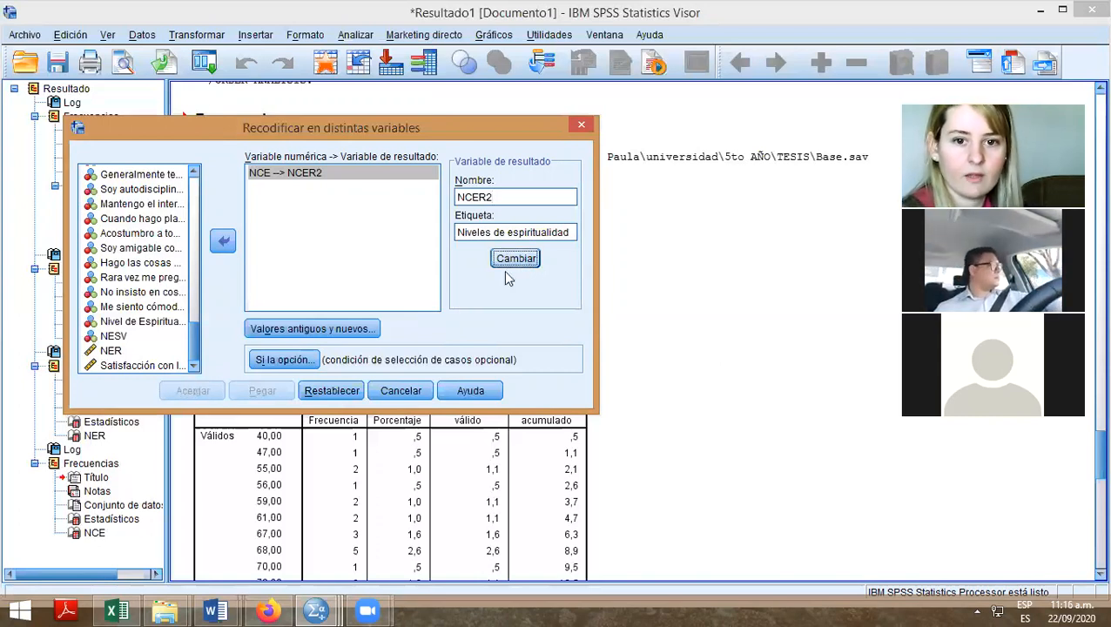
# Define the first old-to-new value rule, recoding the range 40 to 65 as 1.
pyautogui.click(305, 336)
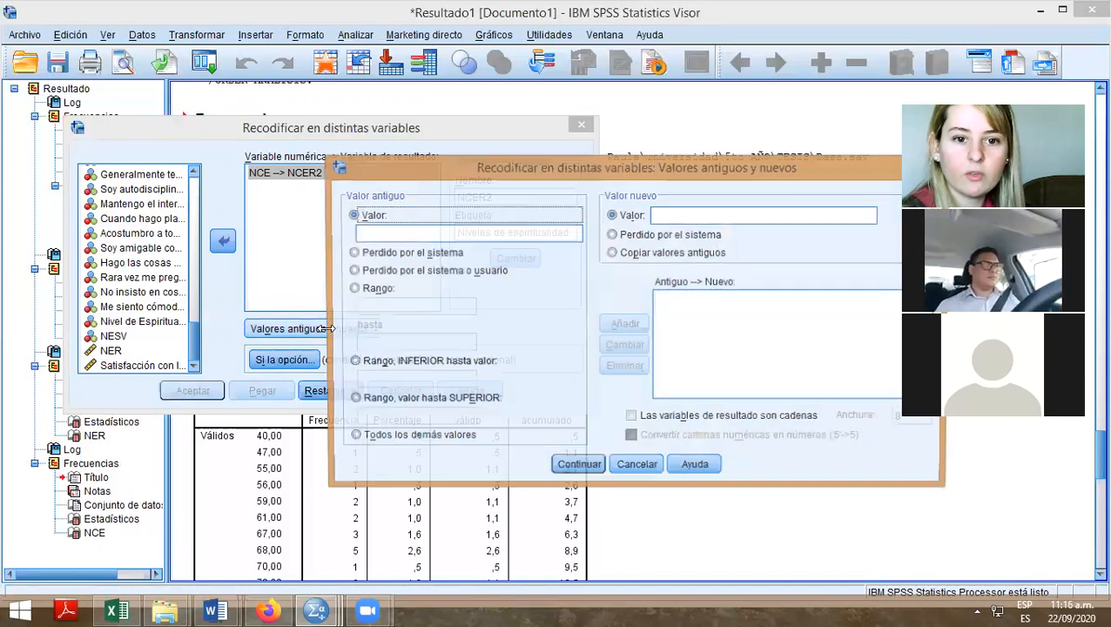
pyautogui.click(353, 289)
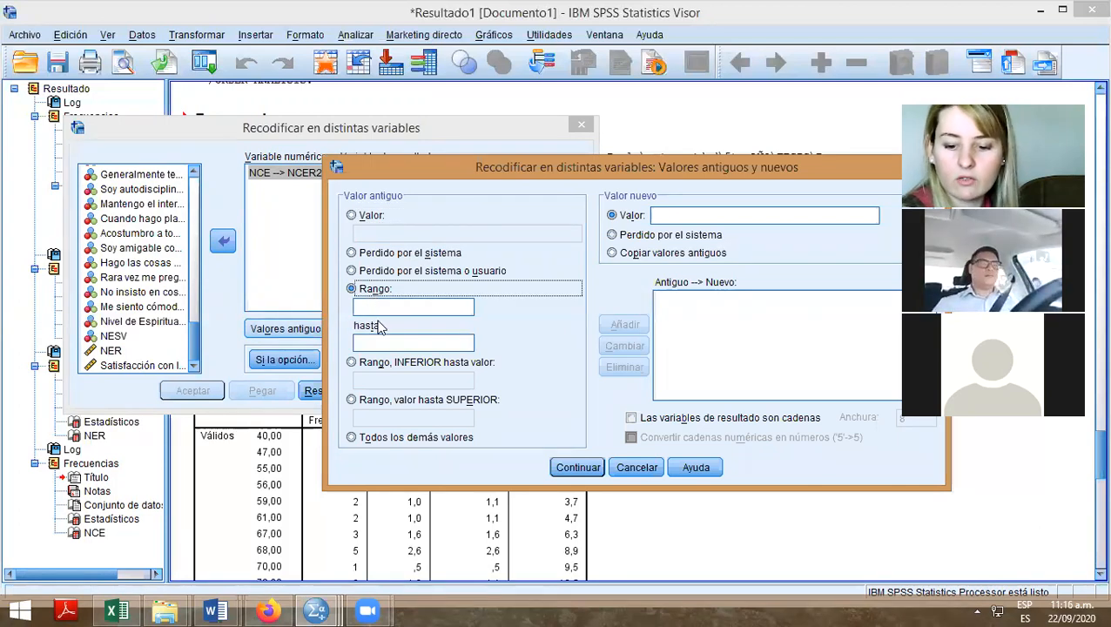
pyautogui.click(393, 307)
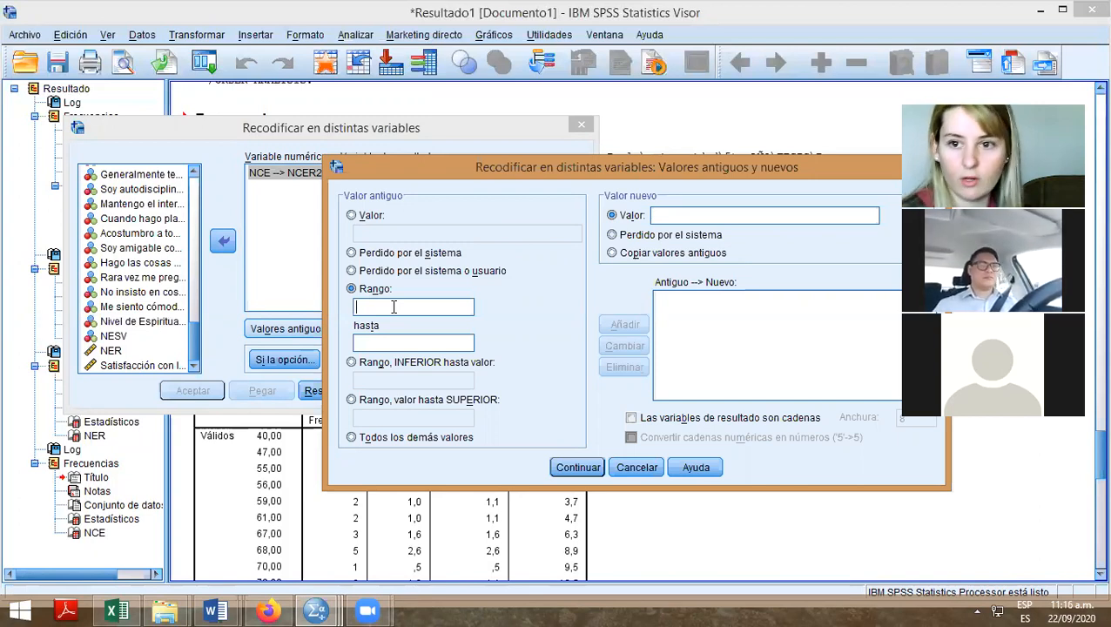
pyautogui.write('40')
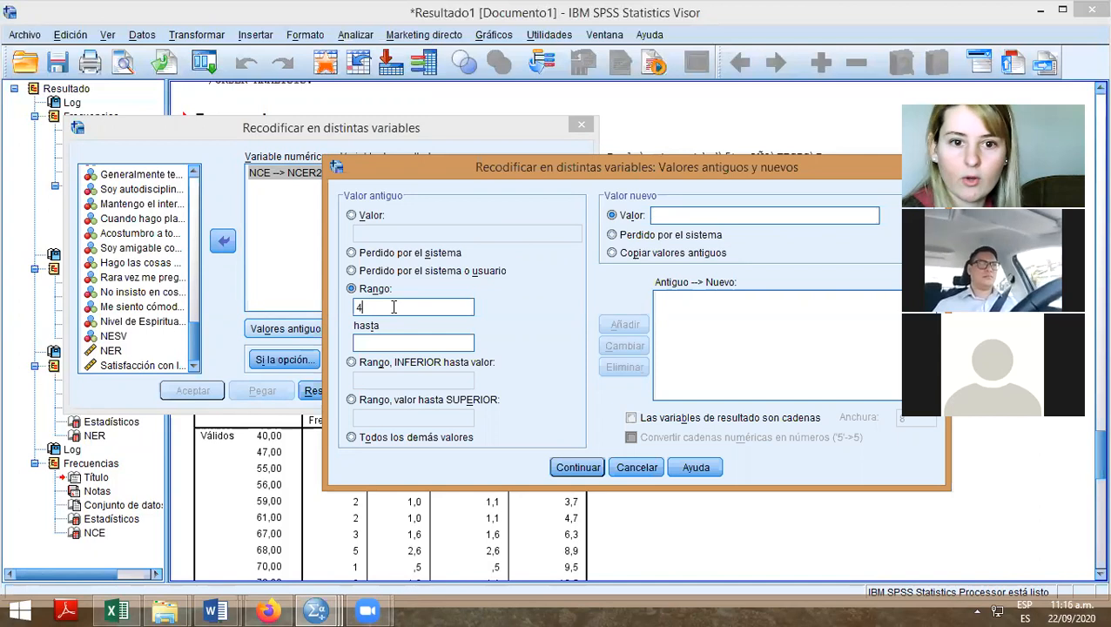
pyautogui.click(378, 342)
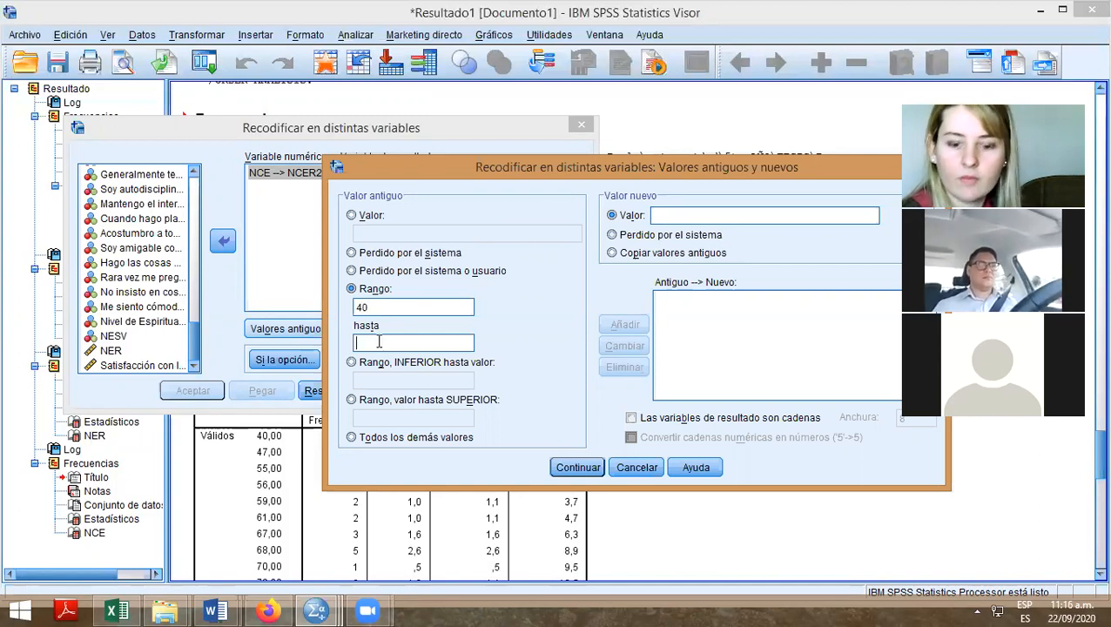
pyautogui.write('65')
pyautogui.click(668, 212)
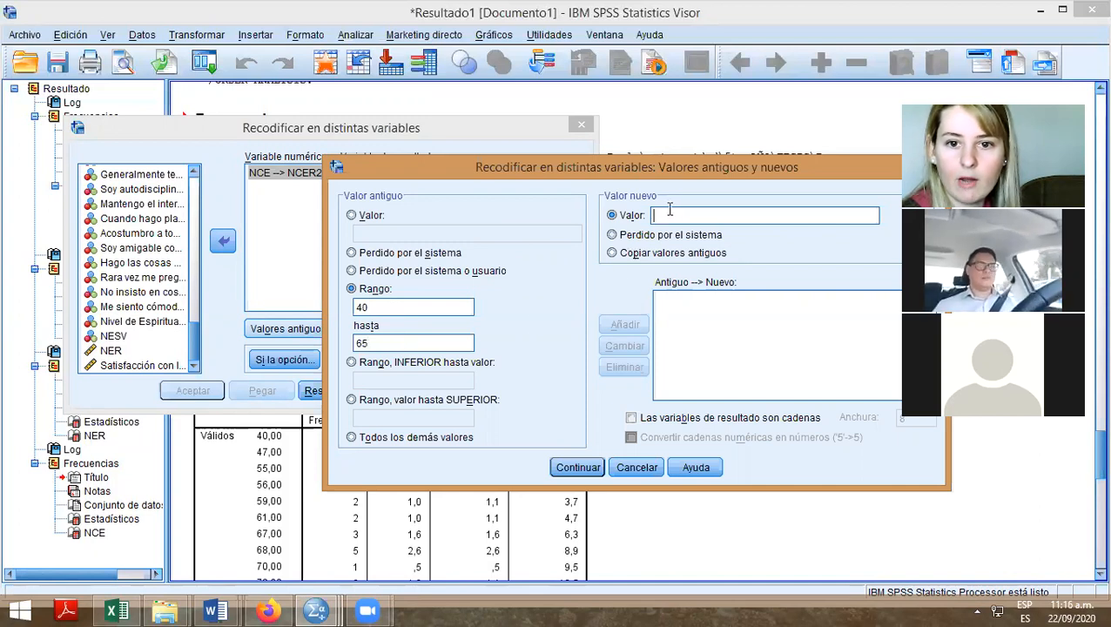
pyautogui.write('1')
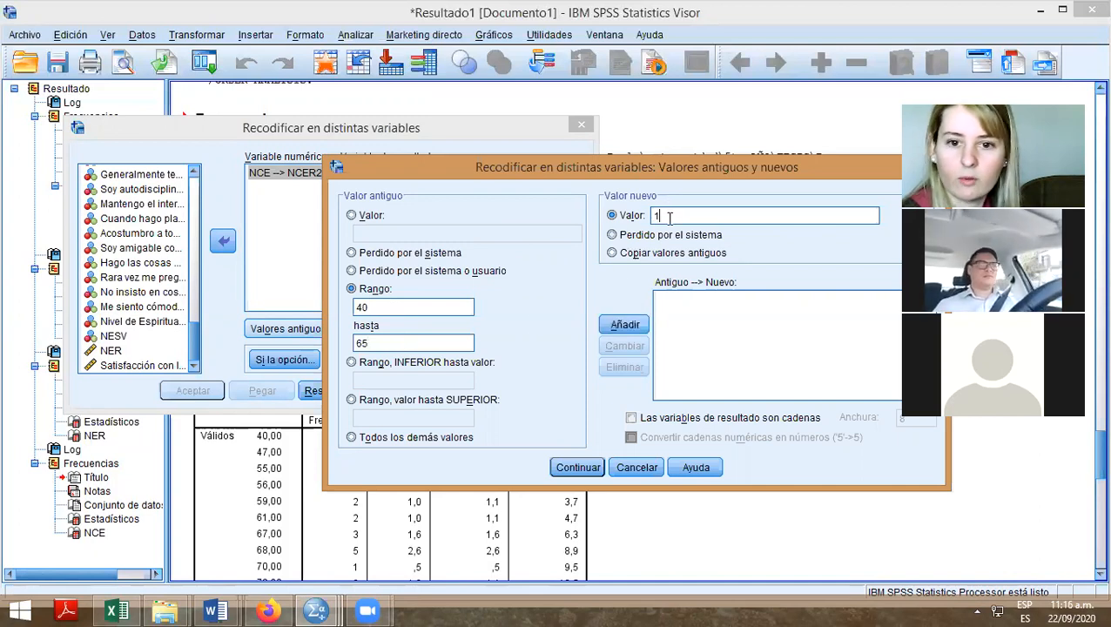
pyautogui.click(623, 327)
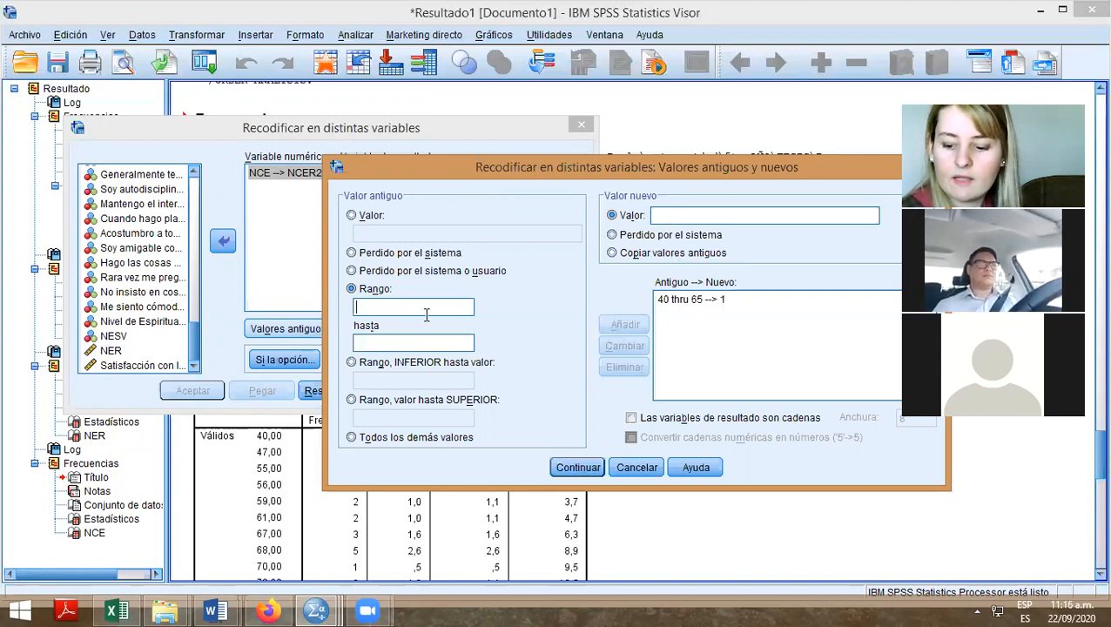
# Add a second recode rule that turns the range 66 to 90 into 2.
pyautogui.write('66')
pyautogui.click(428, 341)
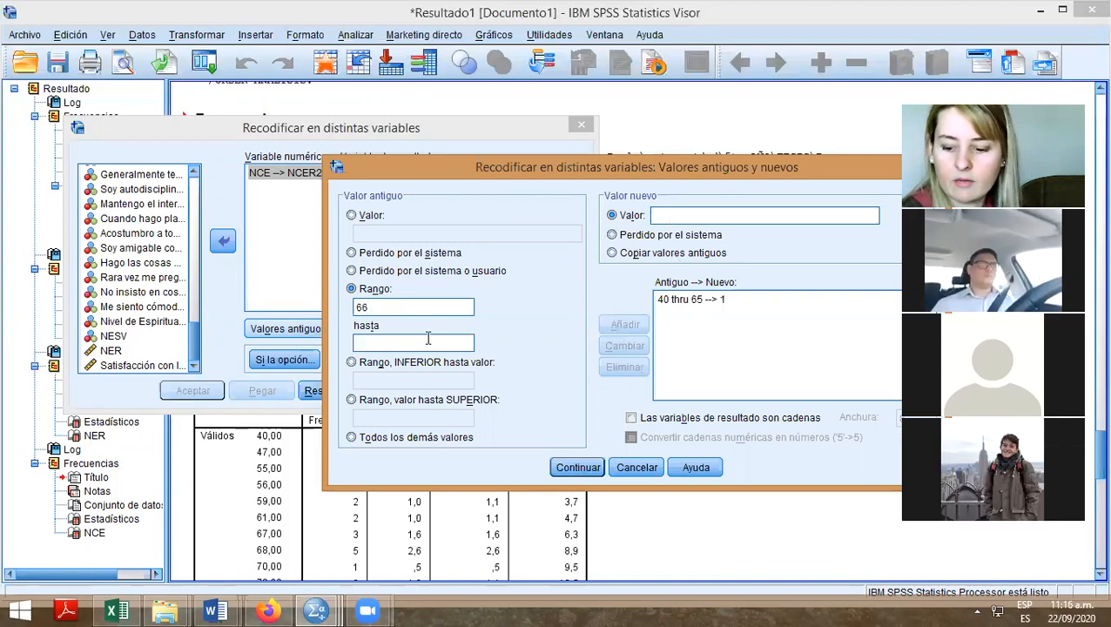
pyautogui.write('90')
pyautogui.click(676, 216)
pyautogui.write('2')
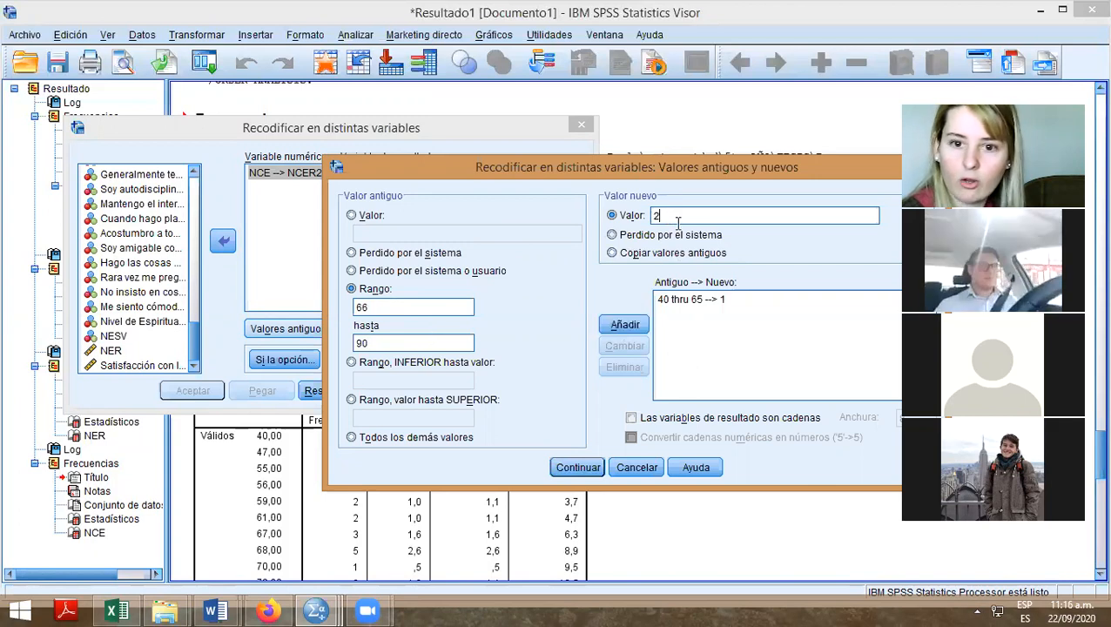
pyautogui.click(621, 327)
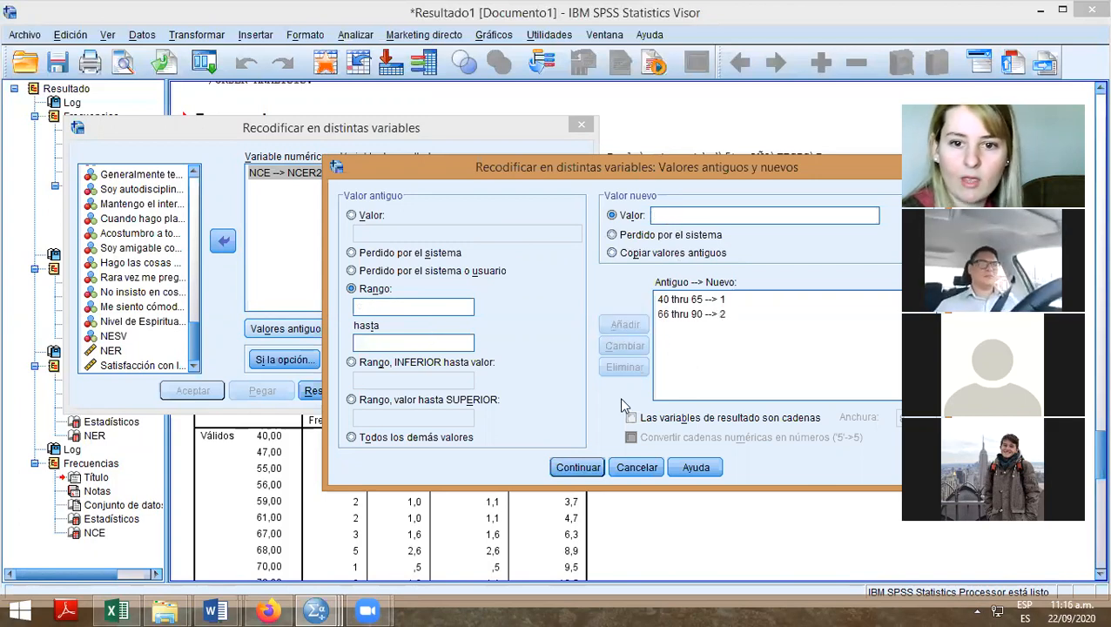
# Add a third recode rule that turns the range 91 to 145 into 3.
pyautogui.click(407, 306)
pyautogui.write('91')
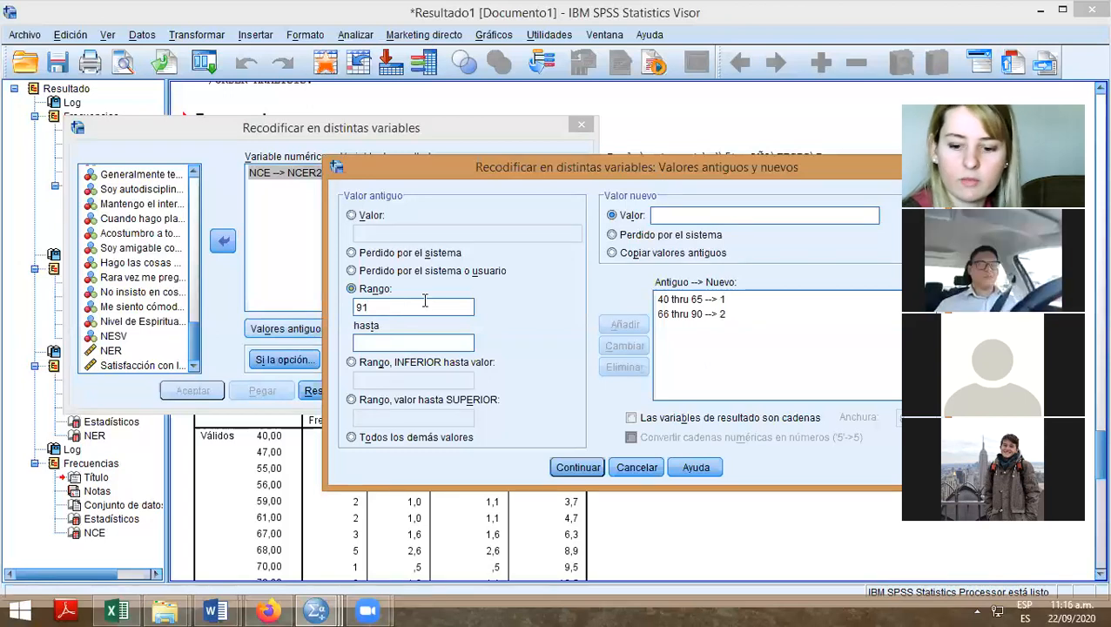
pyautogui.click(428, 342)
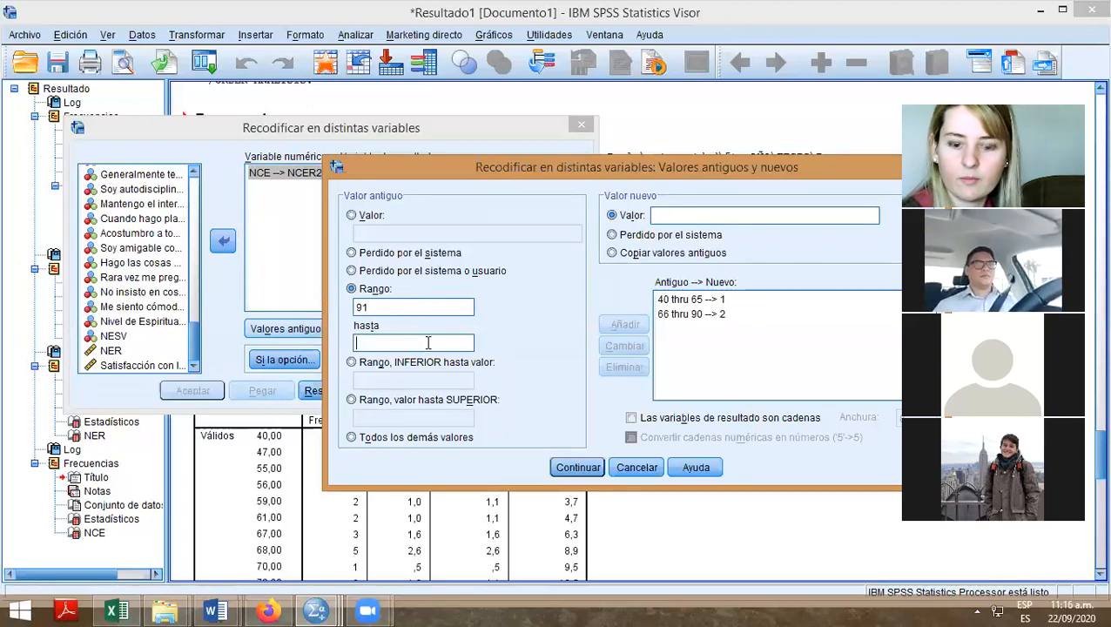
pyautogui.write('145')
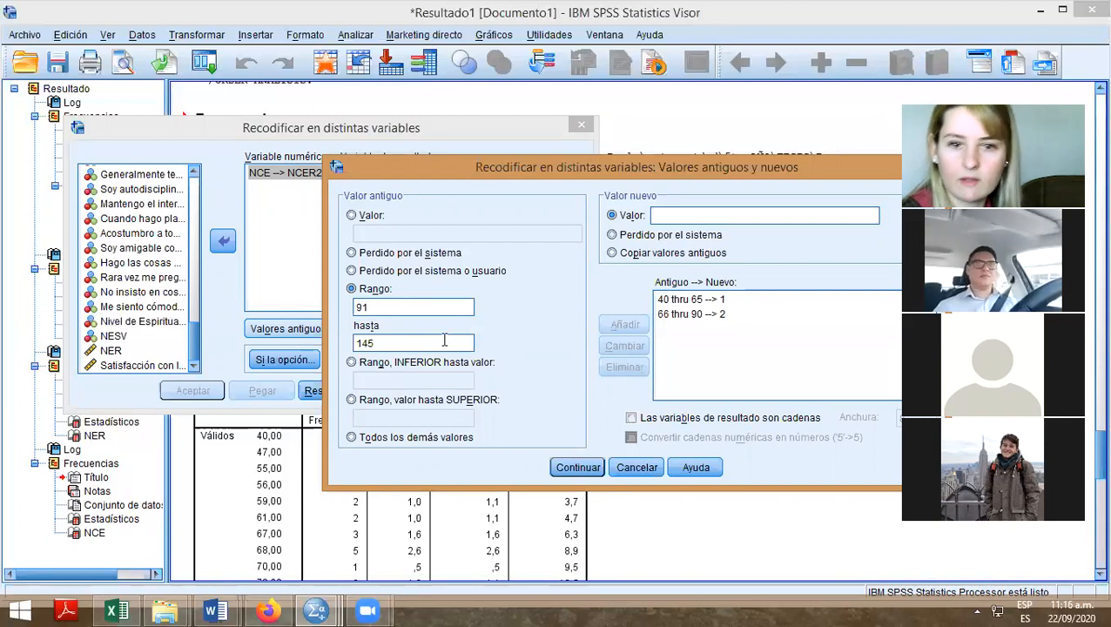
pyautogui.click(702, 215)
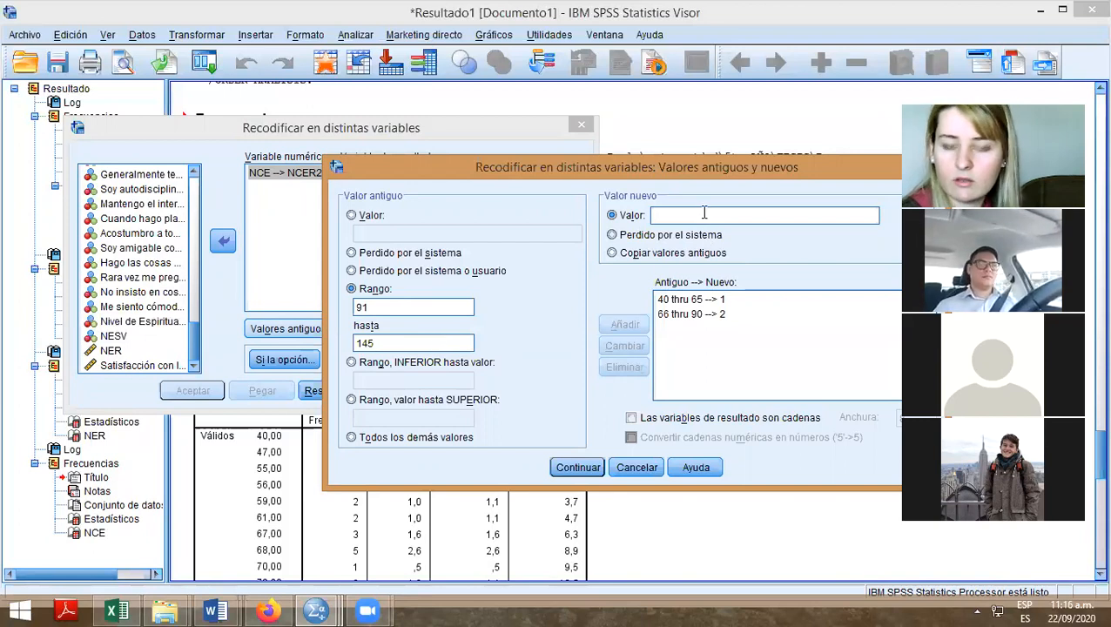
pyautogui.write('3')
pyautogui.click(624, 325)
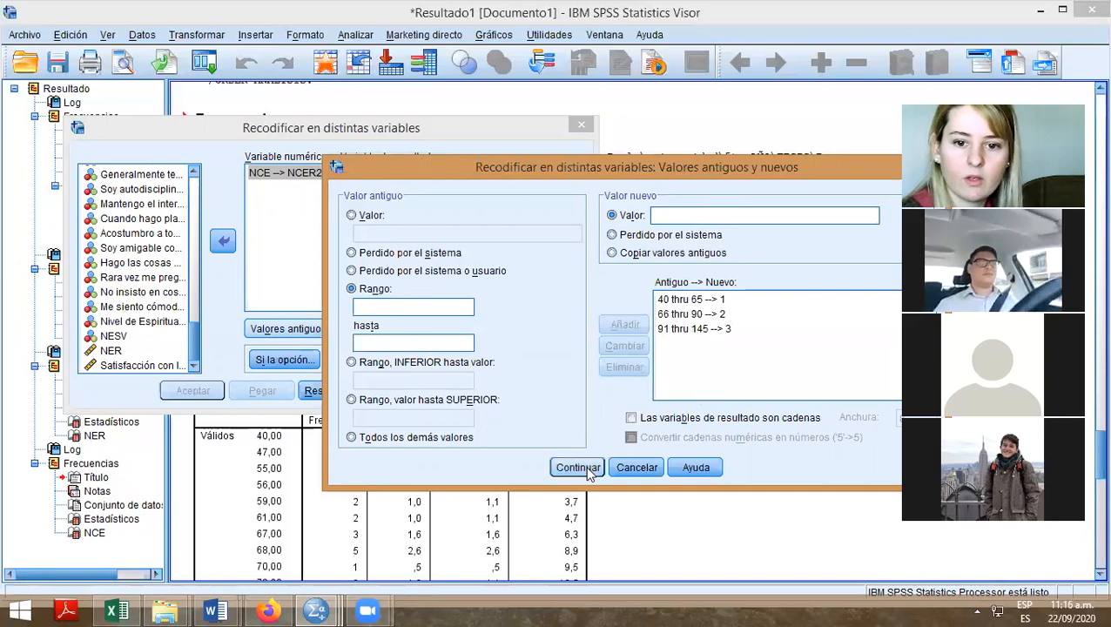
# Accept the value rules, run the recode into NCER2 and return to the Base.sav data set.
pyautogui.click(578, 468)
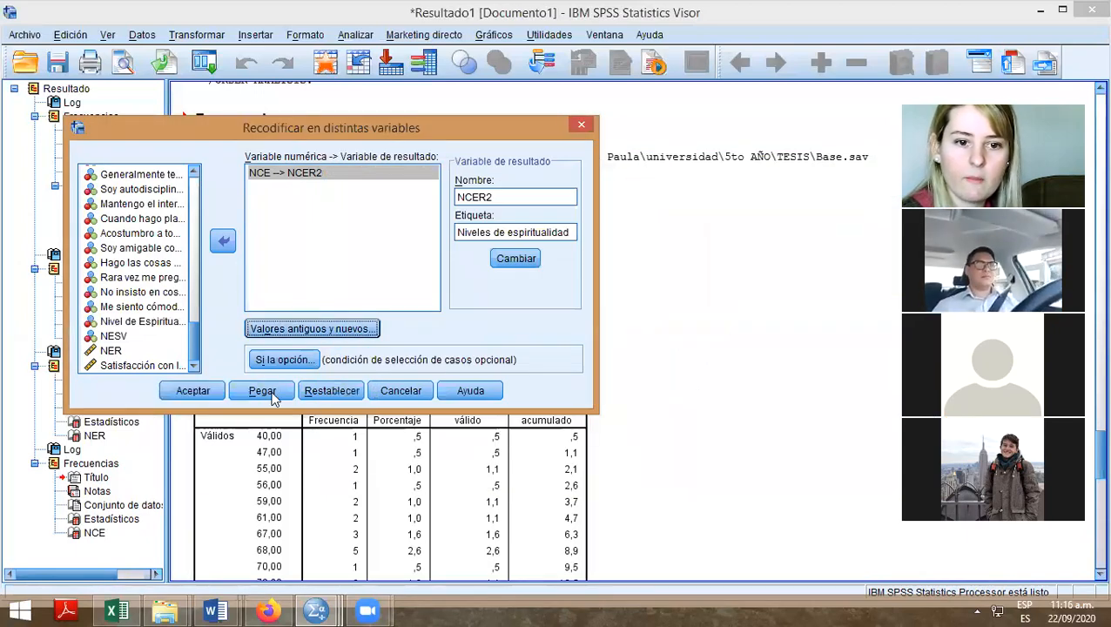
pyautogui.click(190, 392)
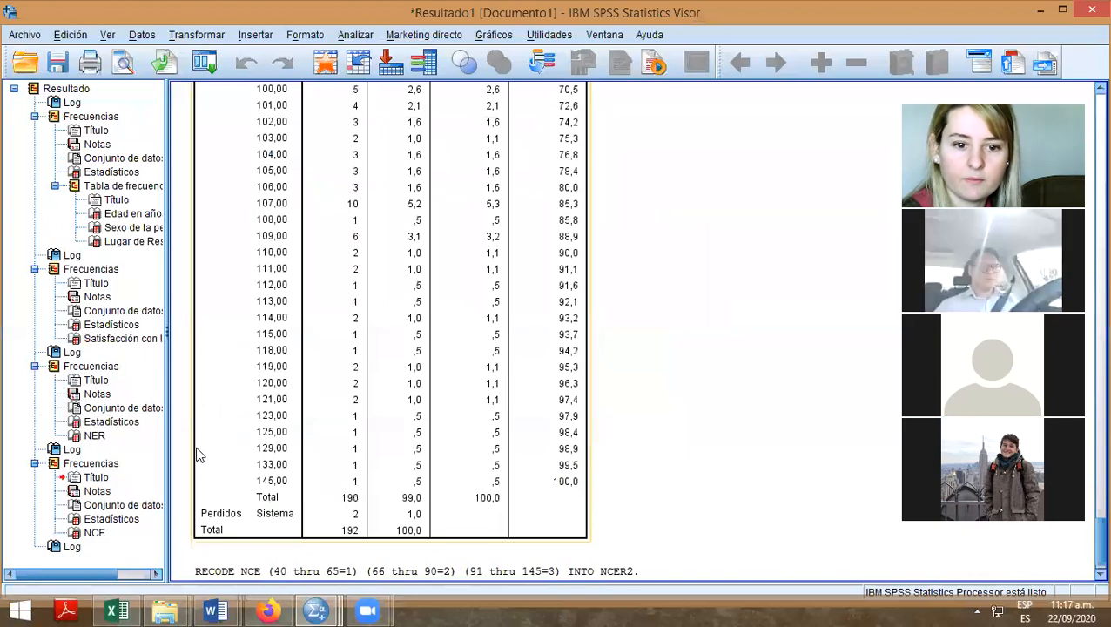
pyautogui.moveTo(317, 609)
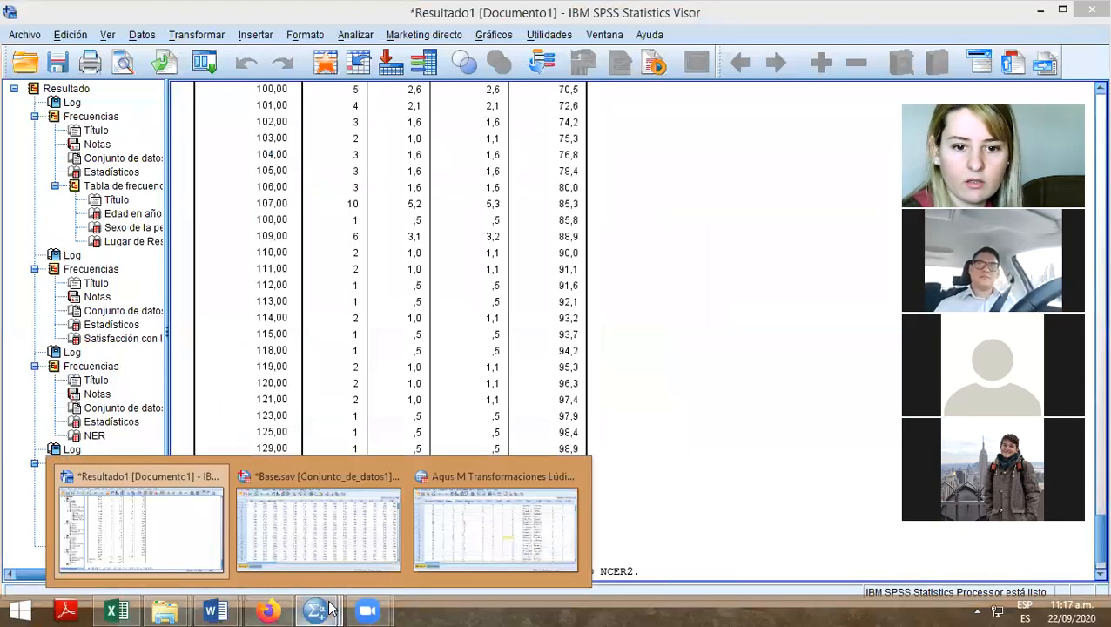
pyautogui.click(316, 530)
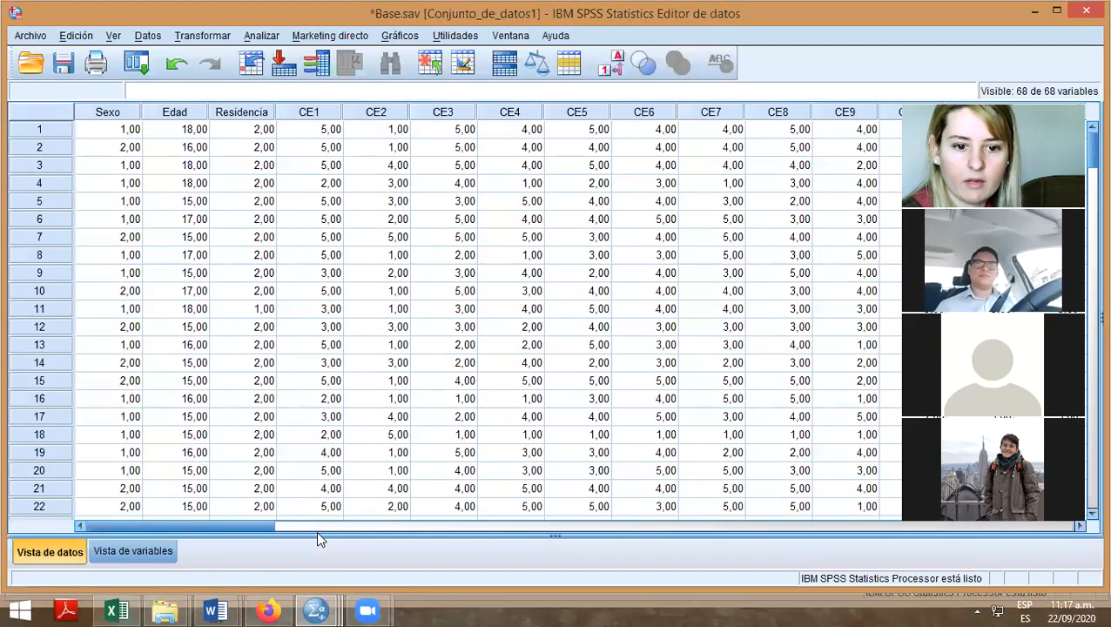
# Open the value labels of NCER2 in the variable view and add the label "Nivel bajo" for value 1.
pyautogui.click(154, 552)
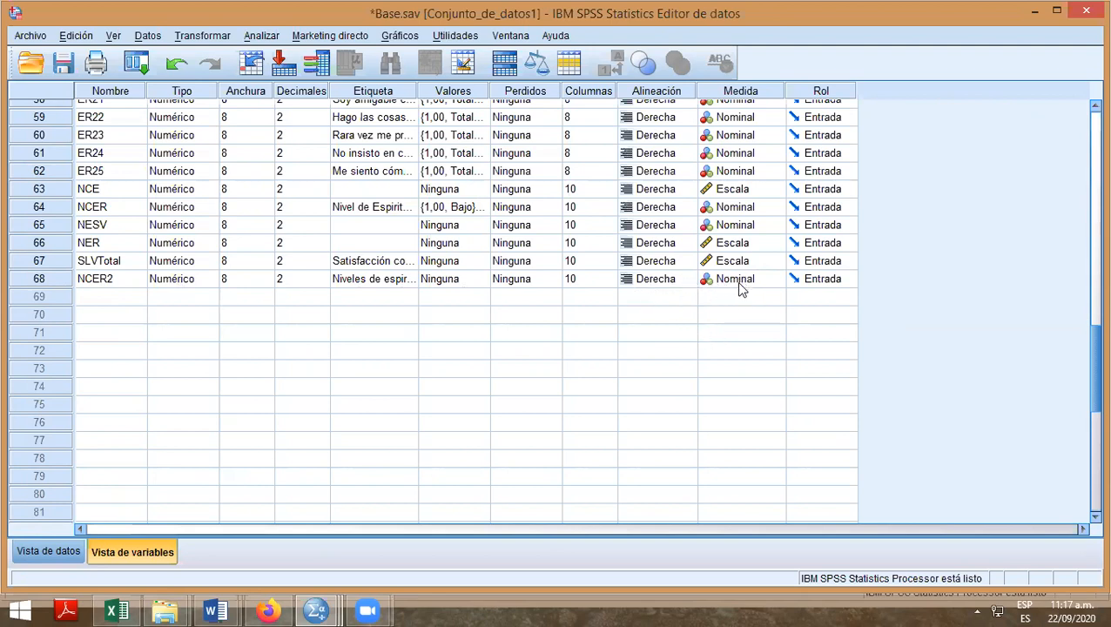
pyautogui.click(439, 280)
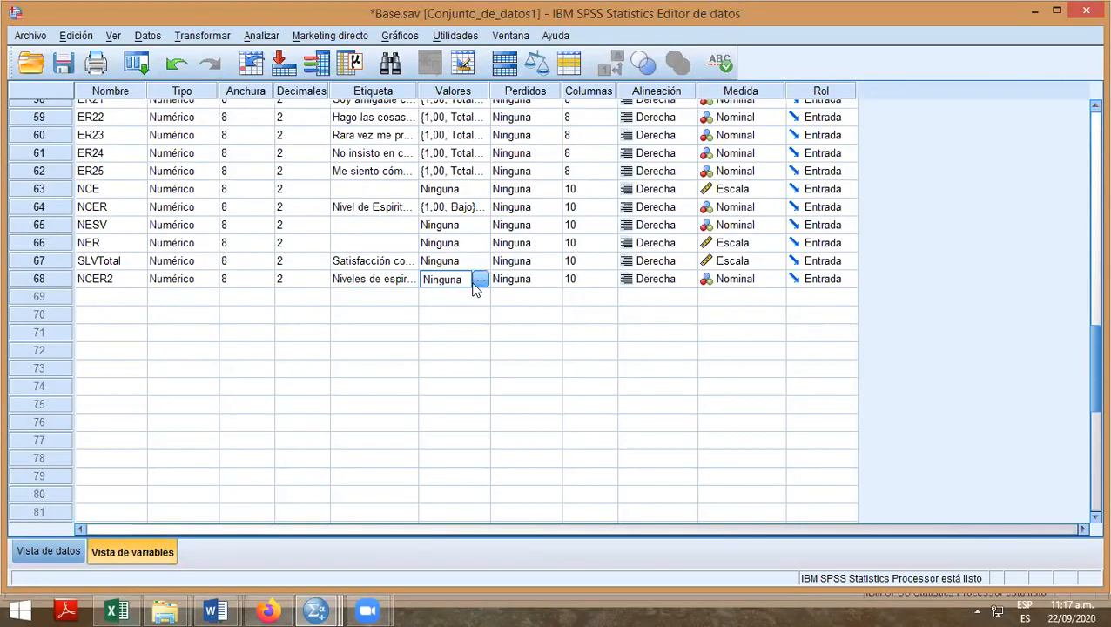
pyautogui.click(480, 280)
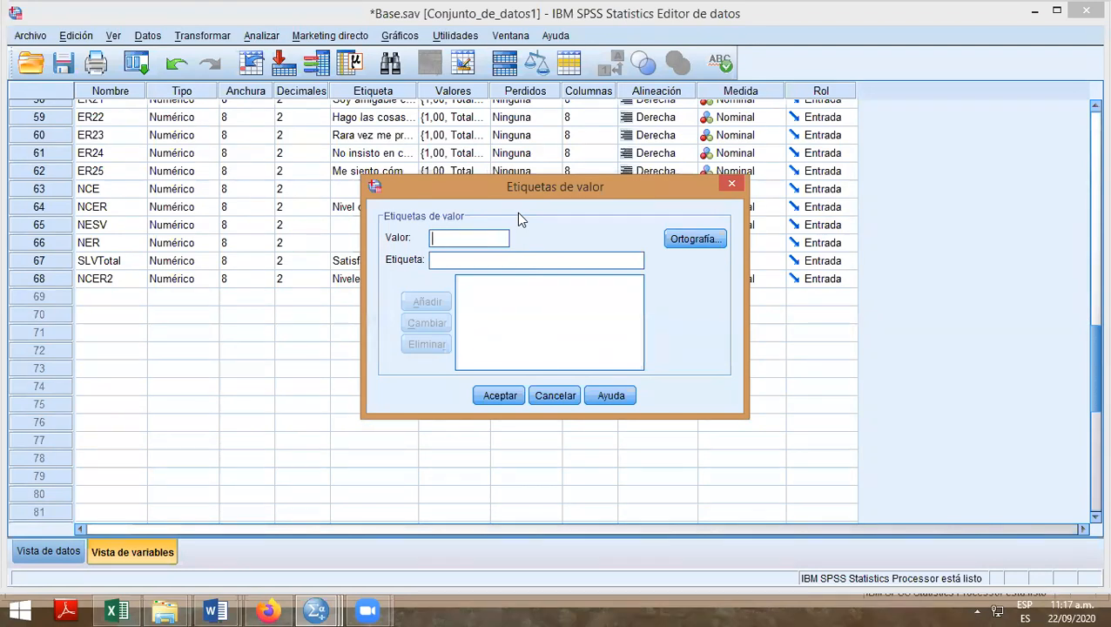
pyautogui.write('1')
pyautogui.click(453, 259)
pyautogui.write('Nivel bajo')
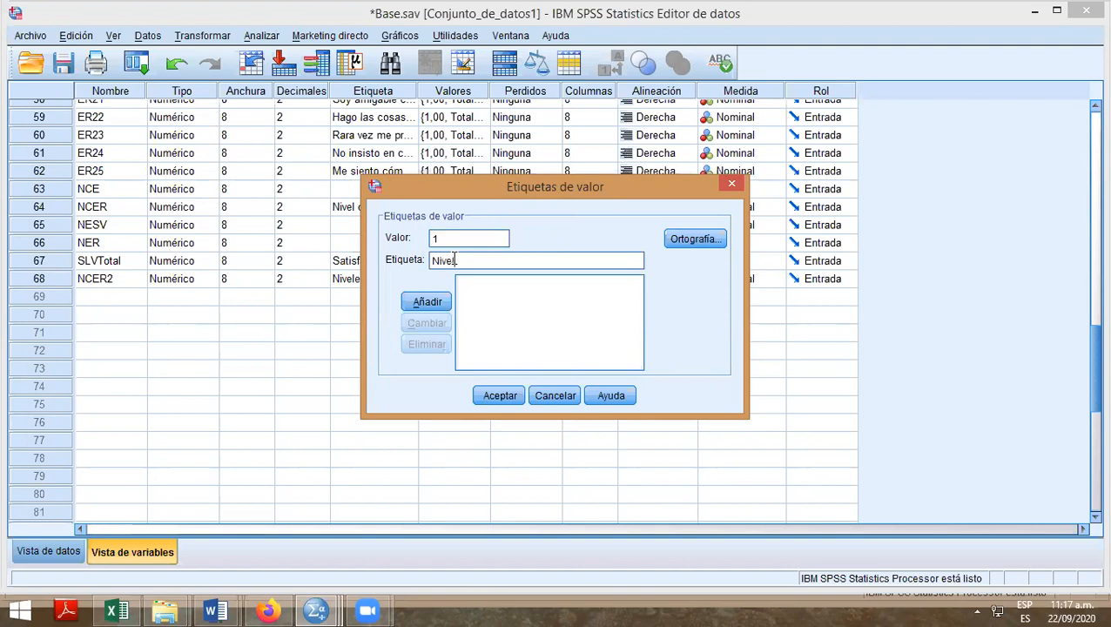
pyautogui.click(427, 301)
# Add the value label "Nivel medio" for value 2 of NCER2.
pyautogui.write('2')
pyautogui.press('Tab')
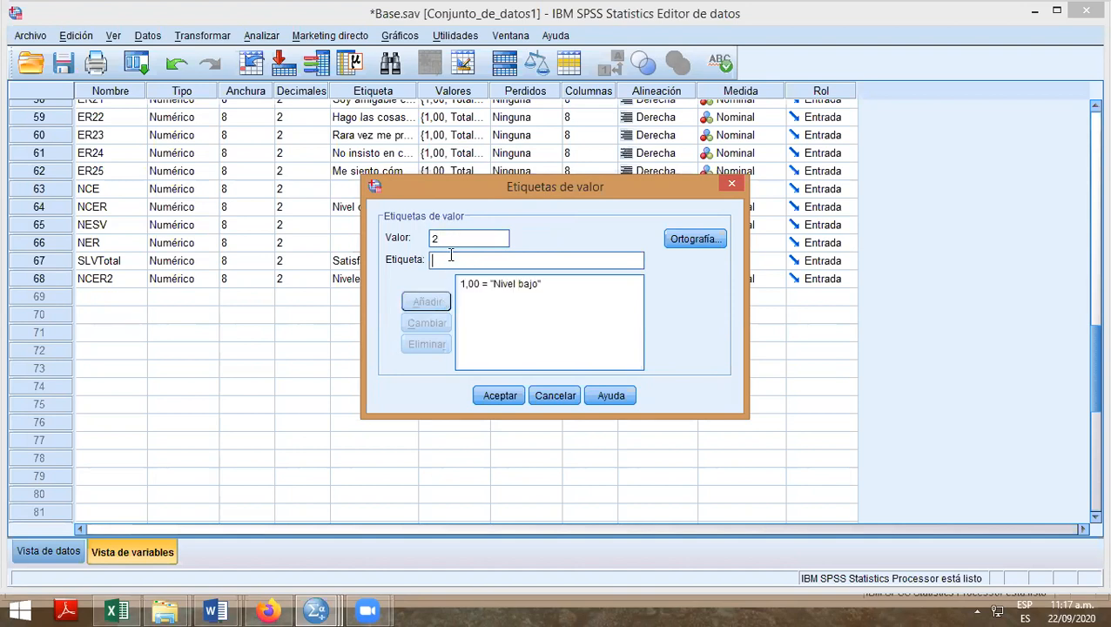
pyautogui.write('Nivel medio')
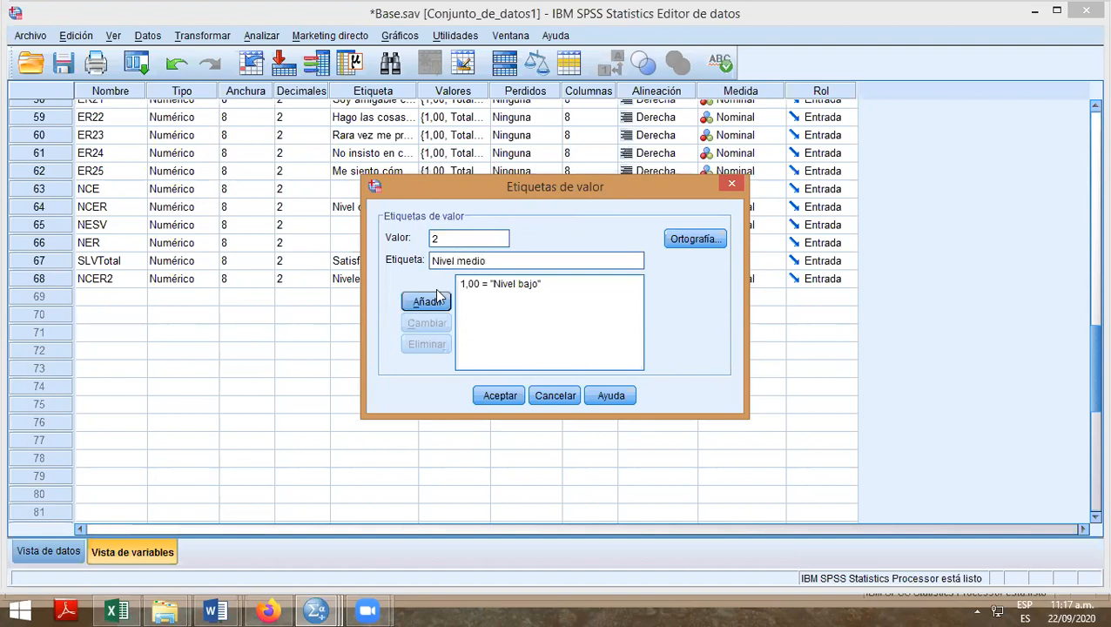
pyautogui.click(438, 297)
# Add the value label "Nivel alto" for value 3 and accept the NCER2 value labels.
pyautogui.write('3')
pyautogui.click(460, 261)
pyautogui.write('Nivel alto')
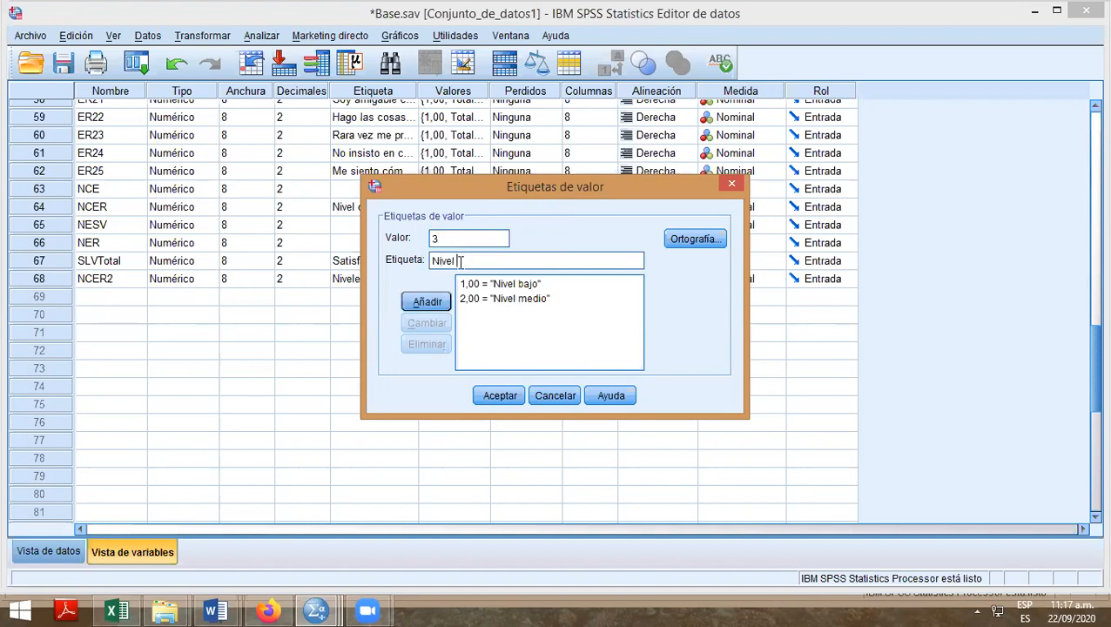
pyautogui.click(445, 305)
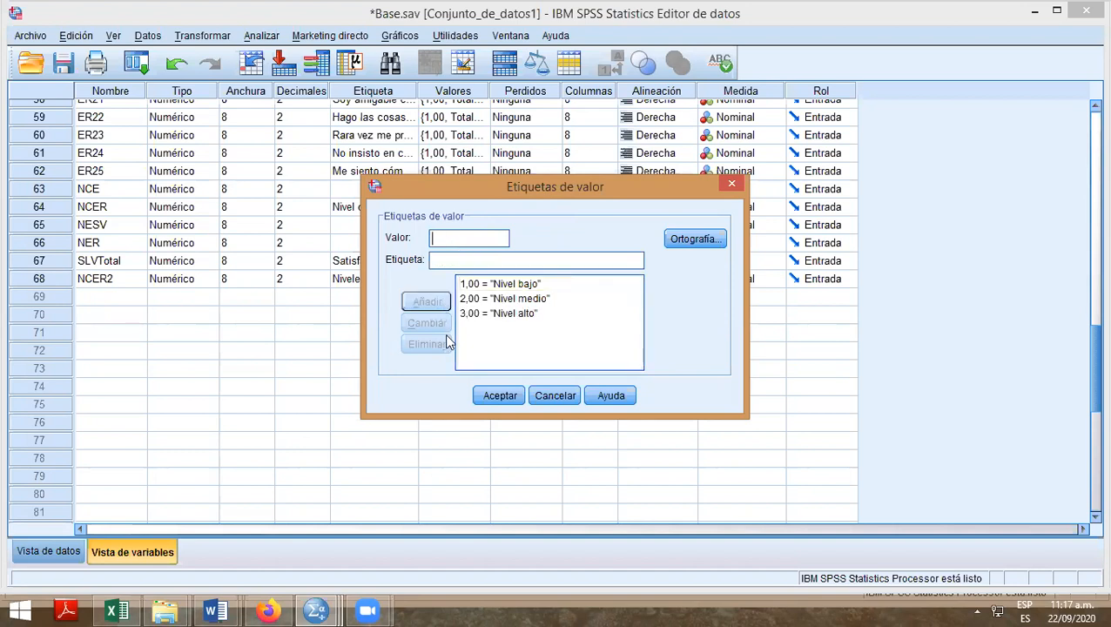
pyautogui.click(480, 397)
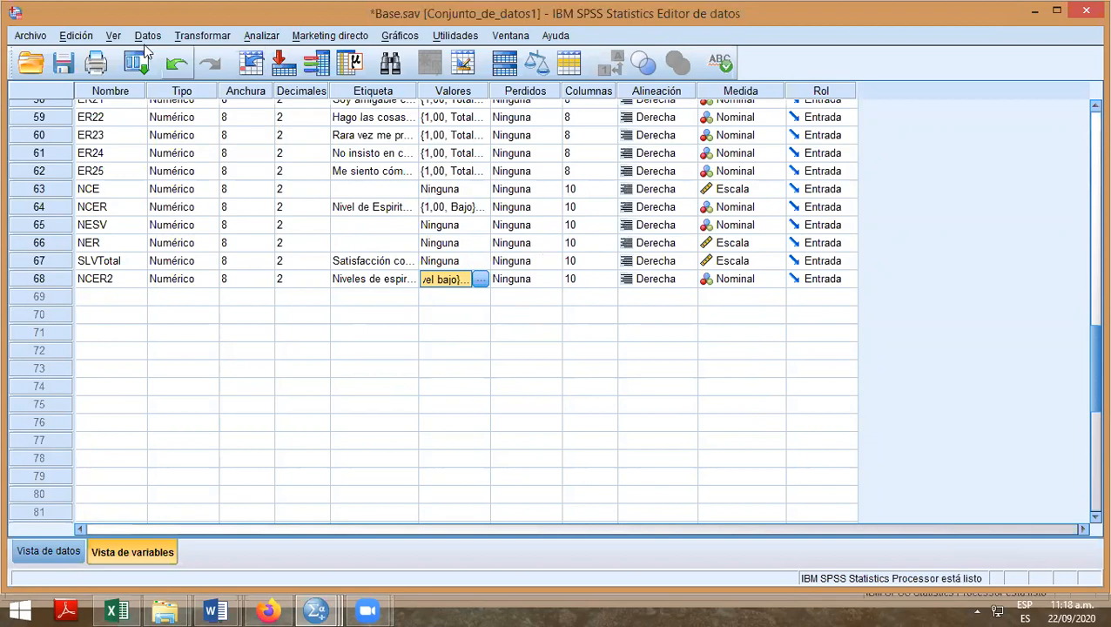
# Start computing a new variable and clear the leftover ESV sum from the numeric expression.
pyautogui.click(188, 38)
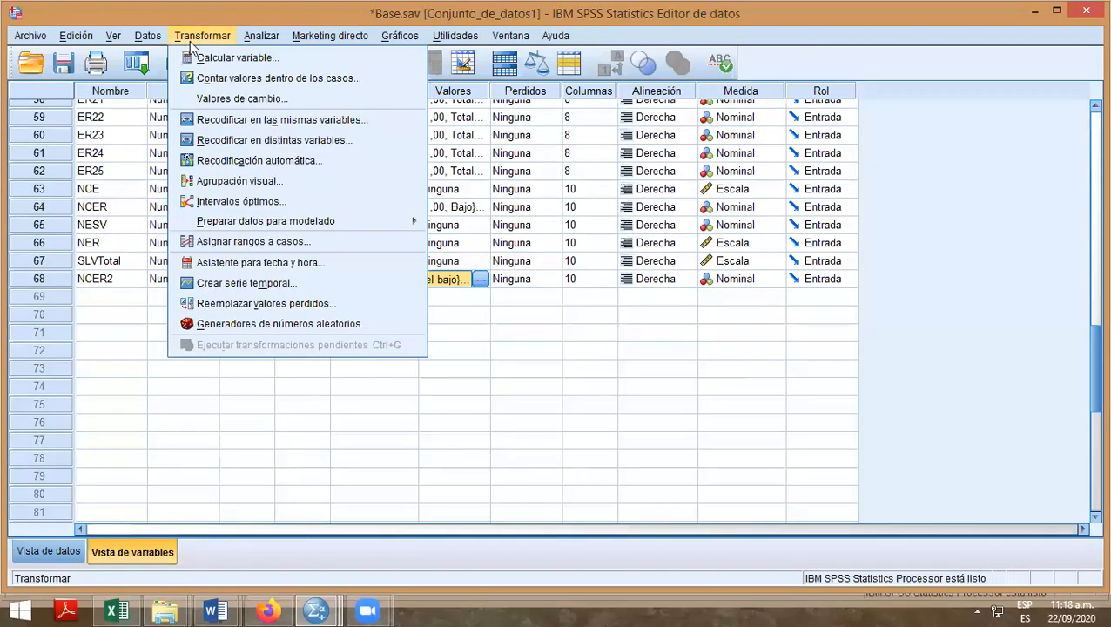
pyautogui.click(198, 54)
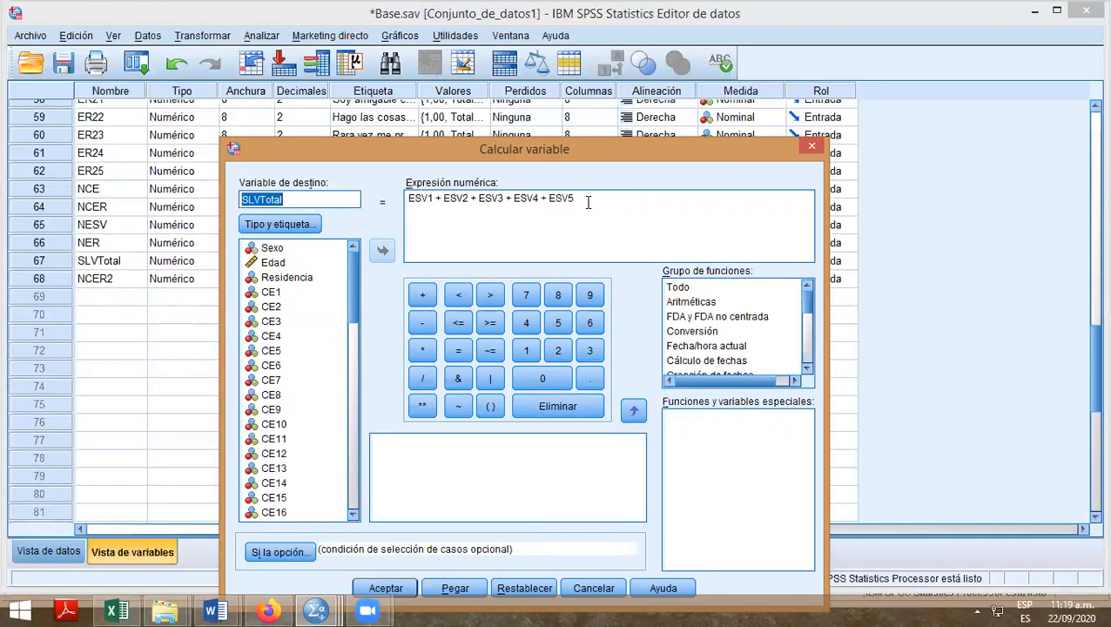
pyautogui.moveTo(581, 198); pyautogui.dragTo(409, 202)
pyautogui.press('Delete')
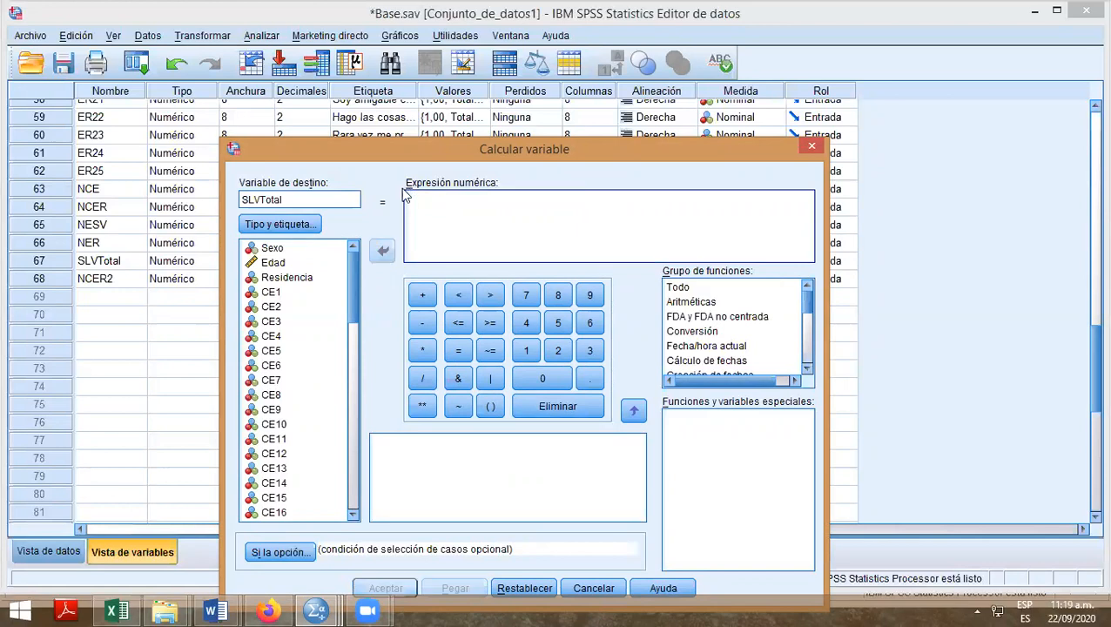
# Name the target variable DIM1E and give it the label "Dimension 1 E".
pyautogui.click(269, 295)
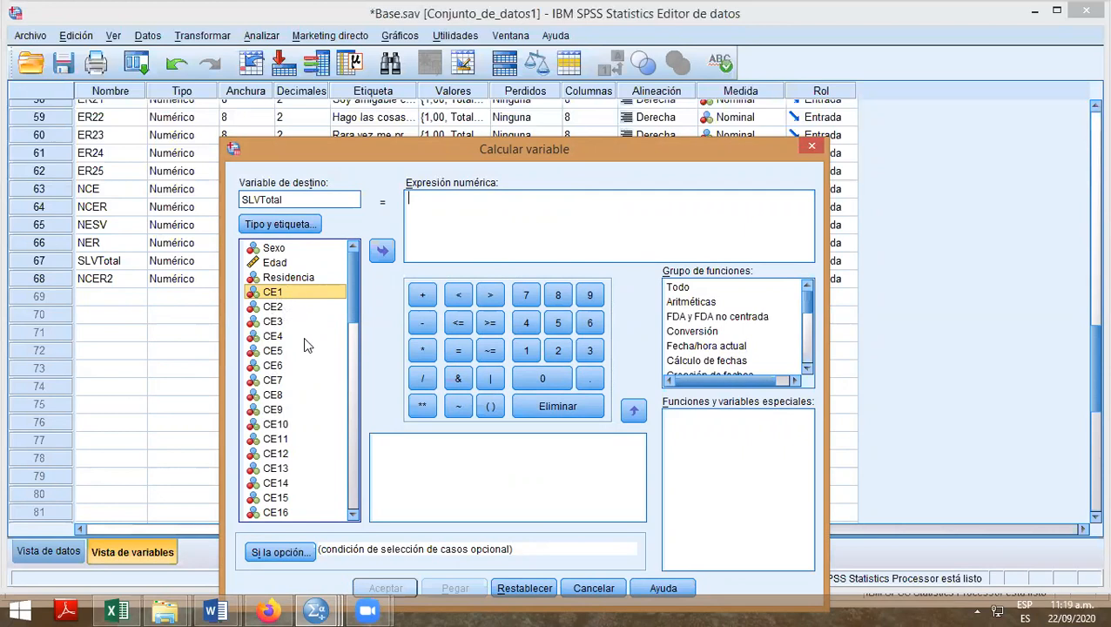
pyautogui.moveTo(301, 200); pyautogui.dragTo(209, 187)
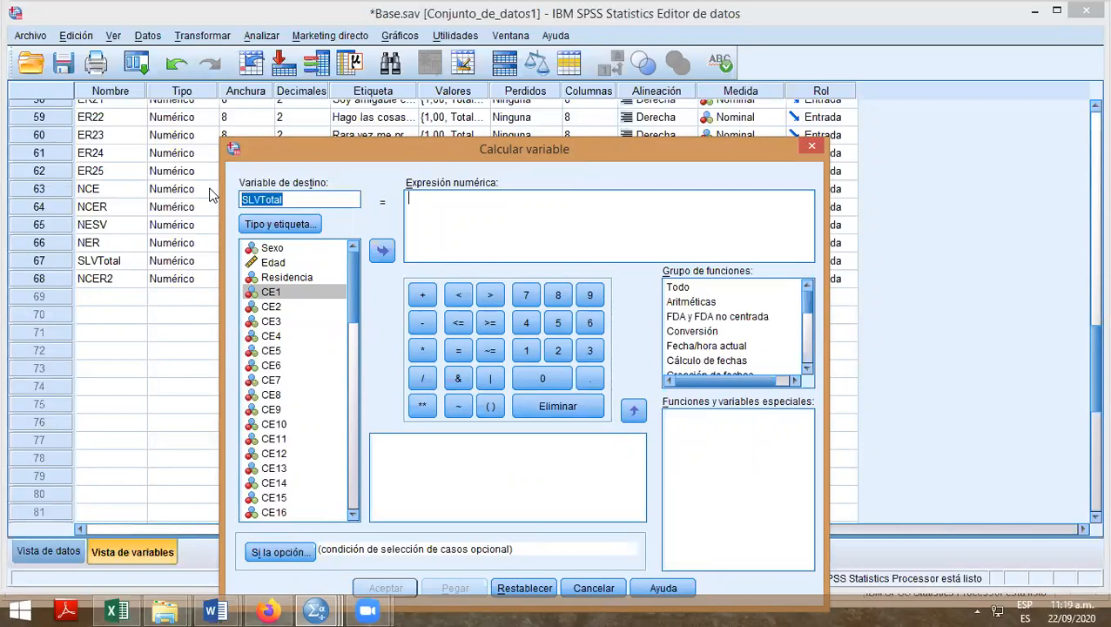
pyautogui.write('DIM1E')
pyautogui.click(273, 225)
pyautogui.tripleClick(596, 331)
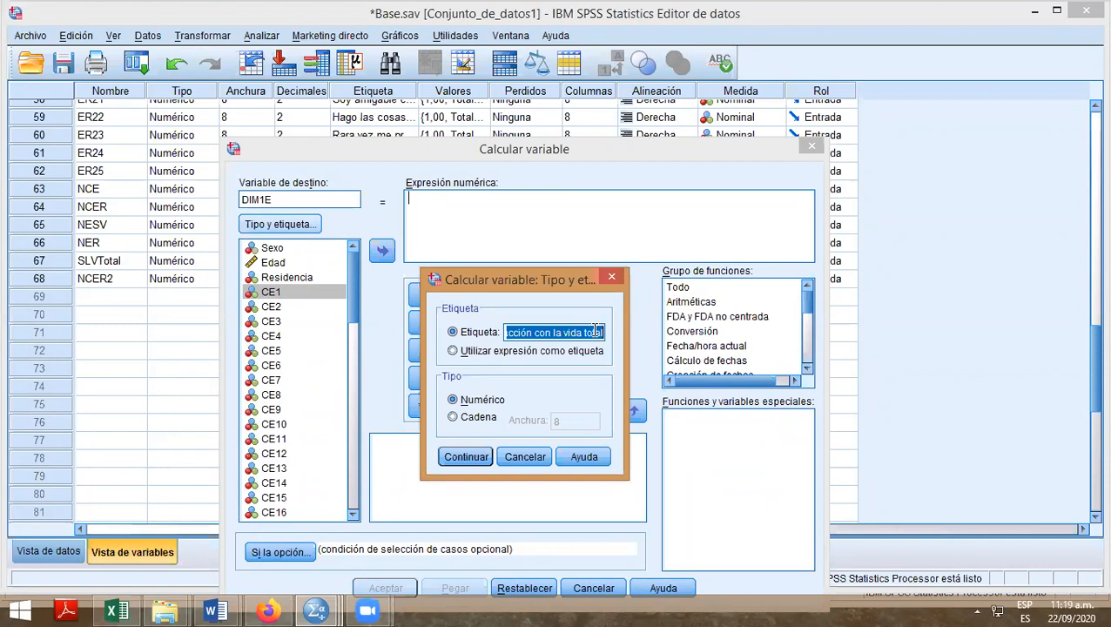
pyautogui.write('Di')
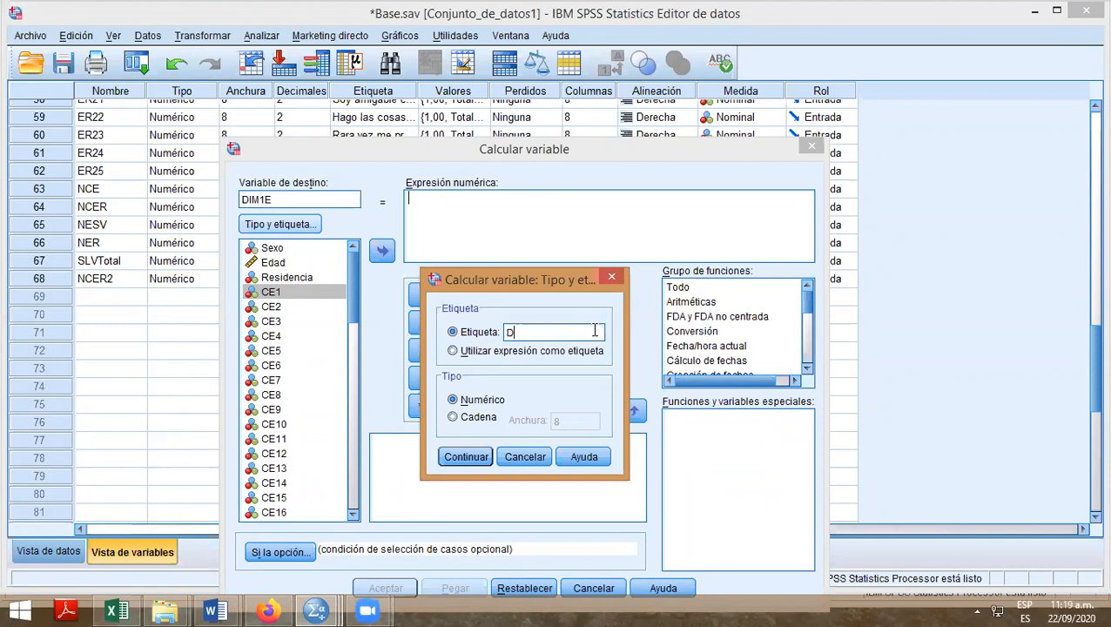
pyautogui.write('mension 1E')
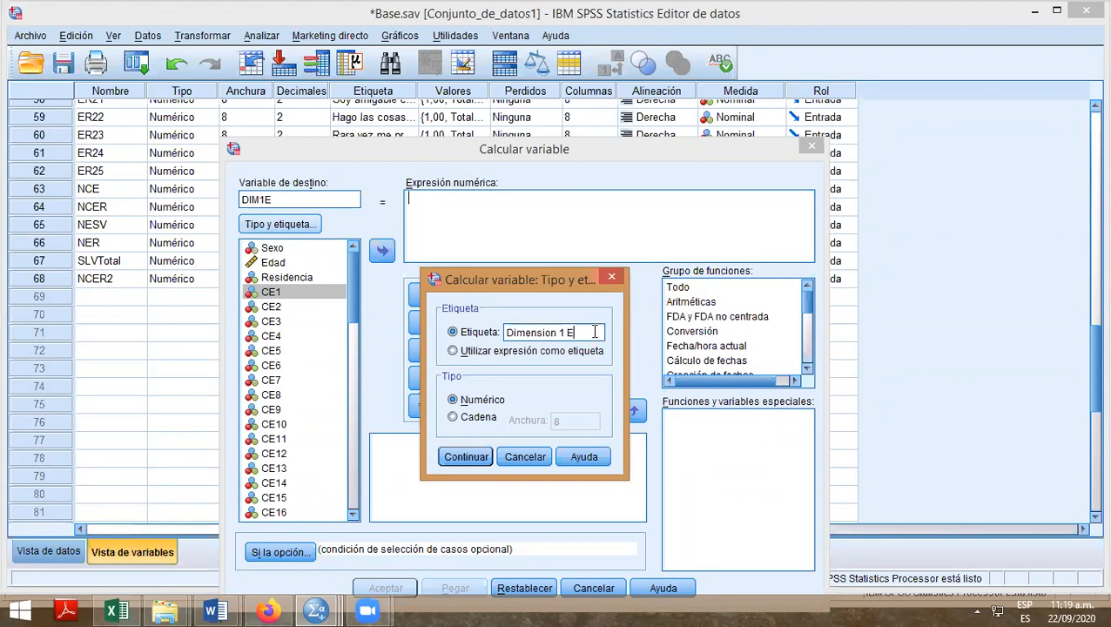
pyautogui.click(466, 456)
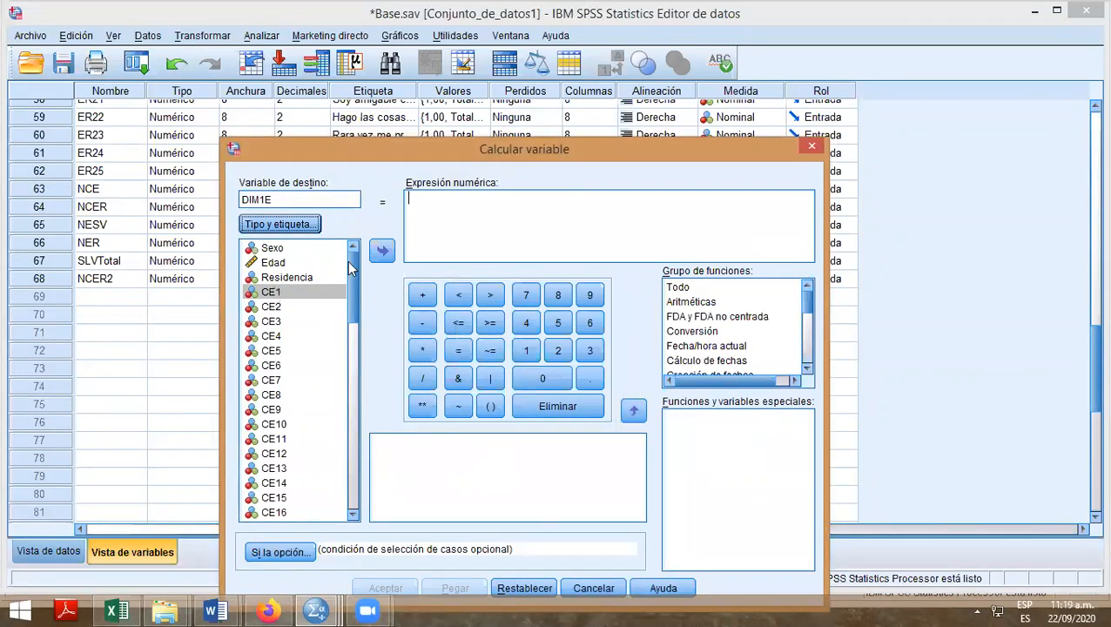
# Build the start of the DIM1E sum expression as CE1 + CE10 + CE15 +.
pyautogui.click(381, 251)
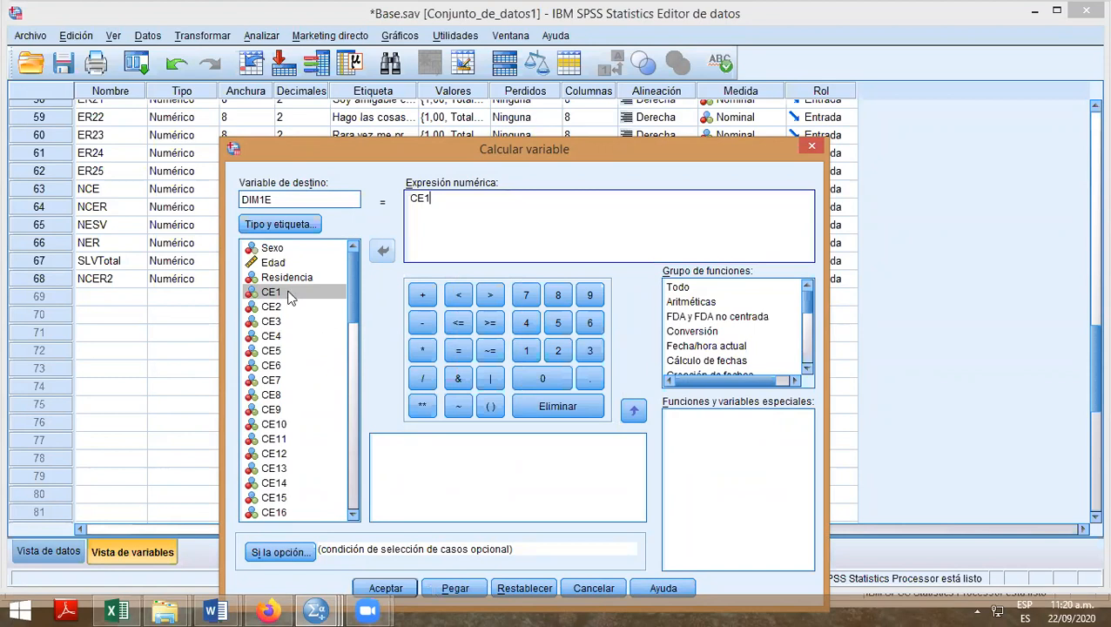
pyautogui.click(415, 298)
pyautogui.click(275, 424)
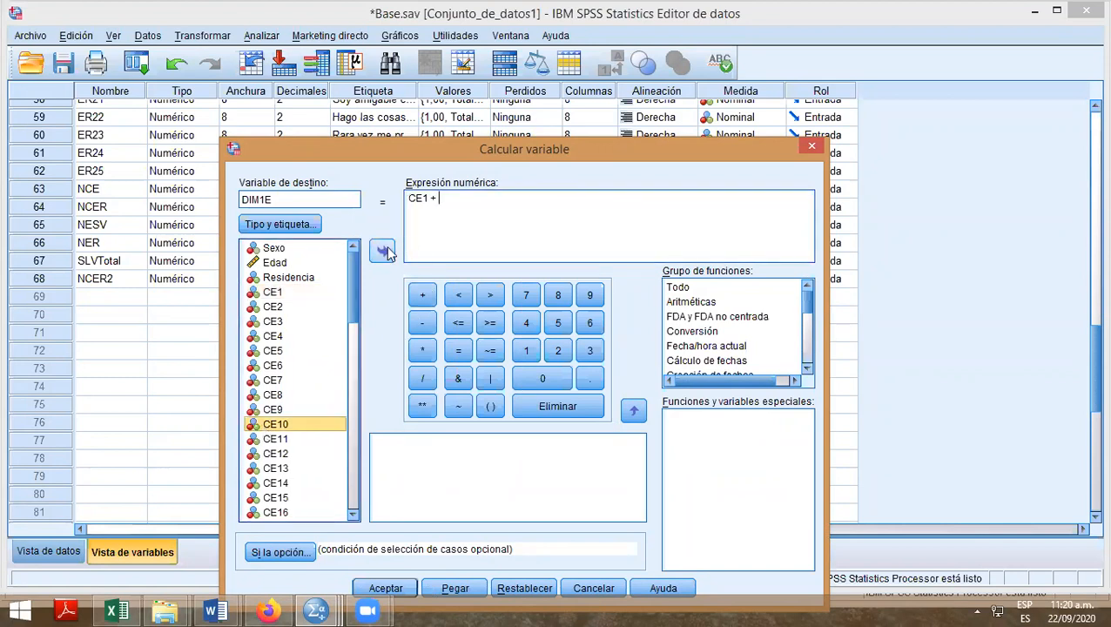
pyautogui.click(383, 251)
pyautogui.click(422, 295)
pyautogui.click(298, 500)
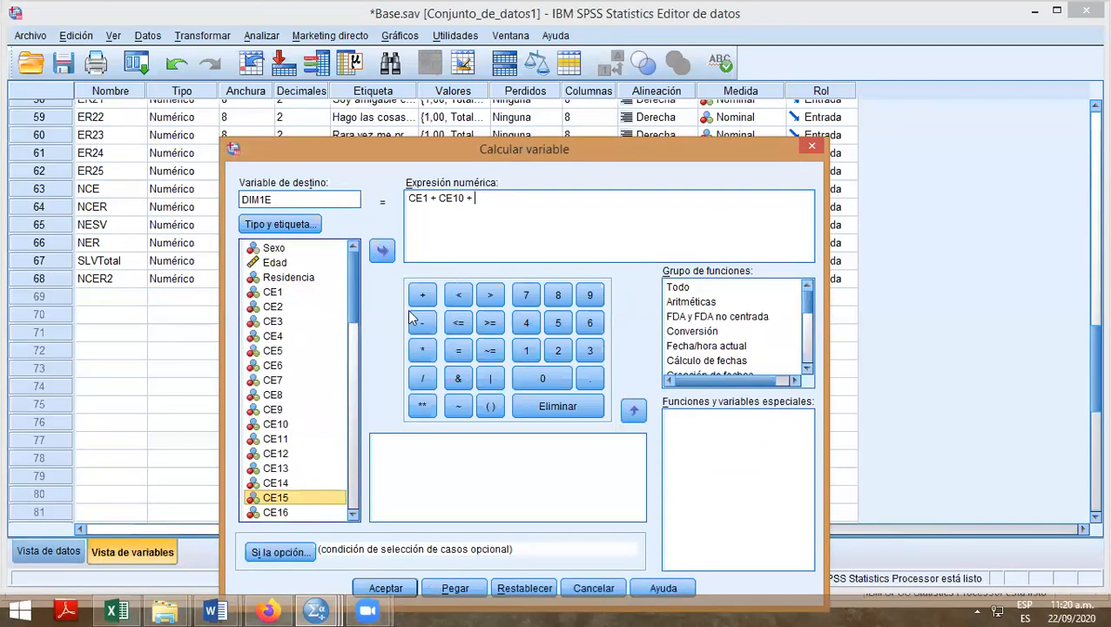
pyautogui.click(383, 251)
pyautogui.click(422, 295)
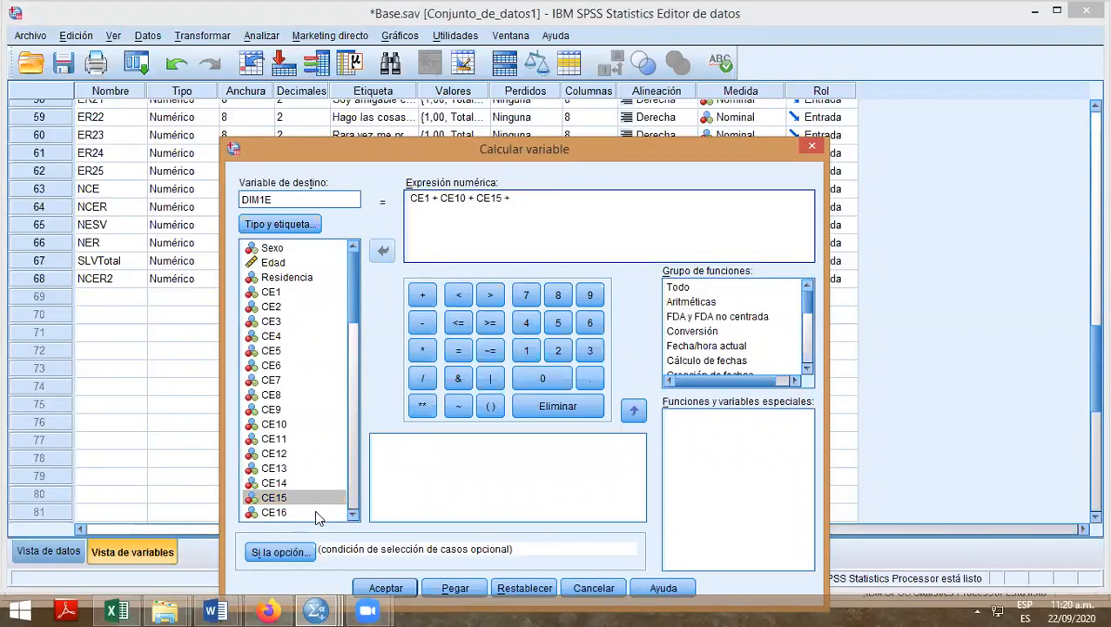
# Complete the DIM1E expression with CE18 and run the computation.
pyautogui.scroll(-2, 306, 408)
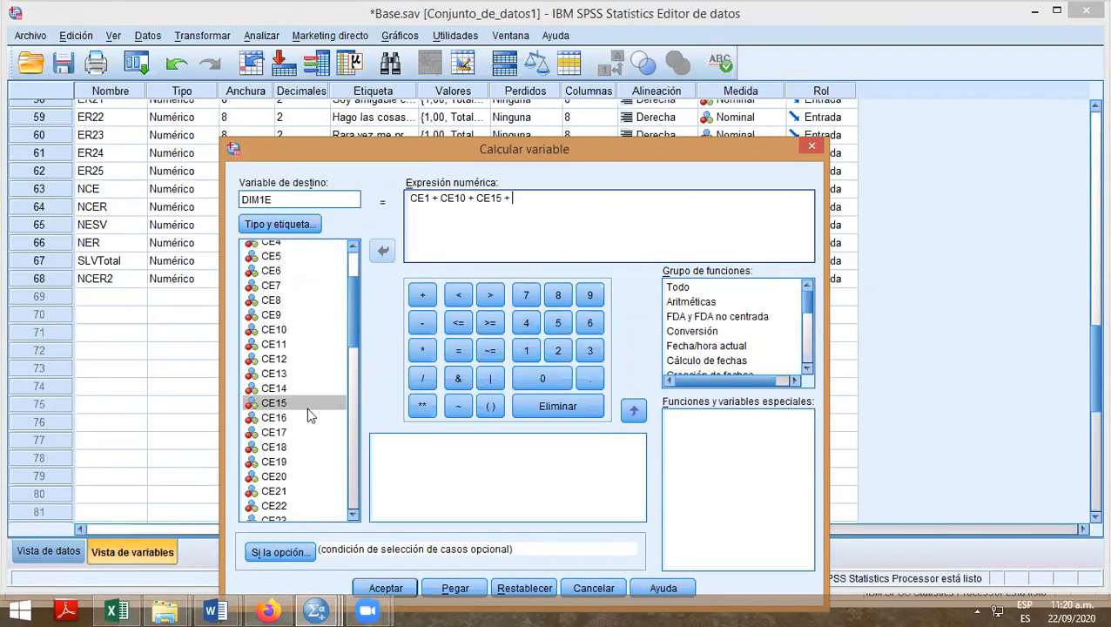
pyautogui.click(279, 448)
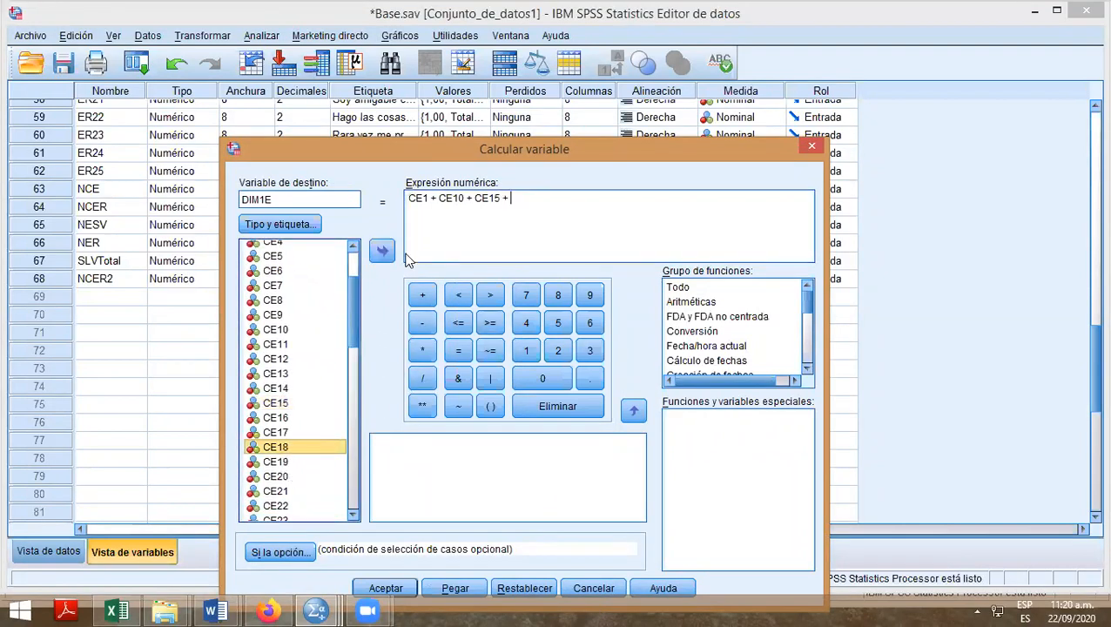
pyautogui.click(383, 253)
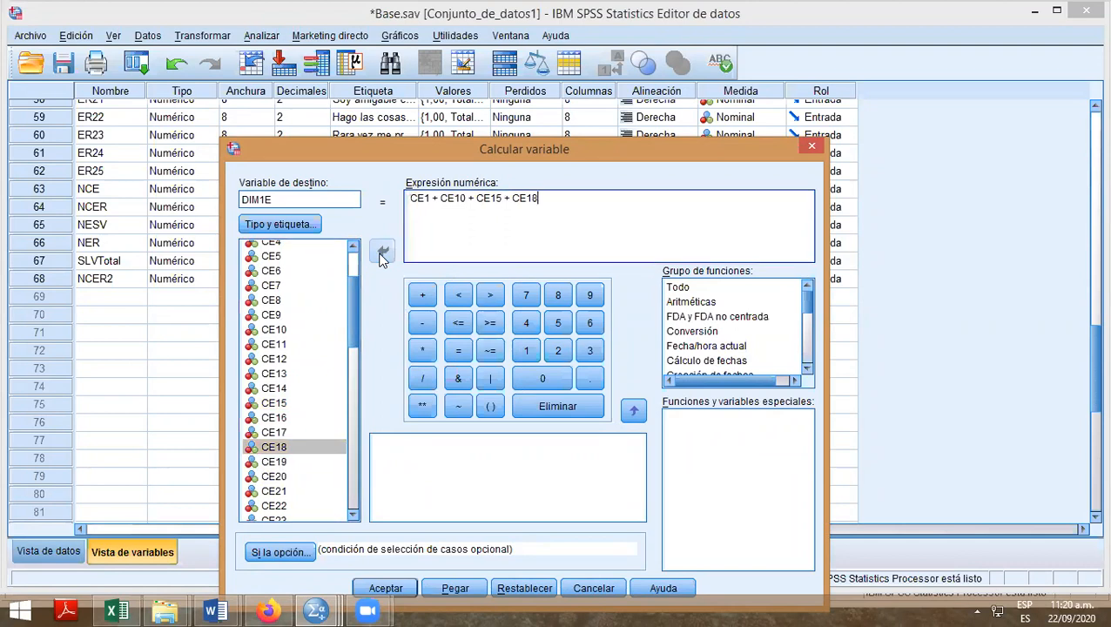
pyautogui.click(373, 589)
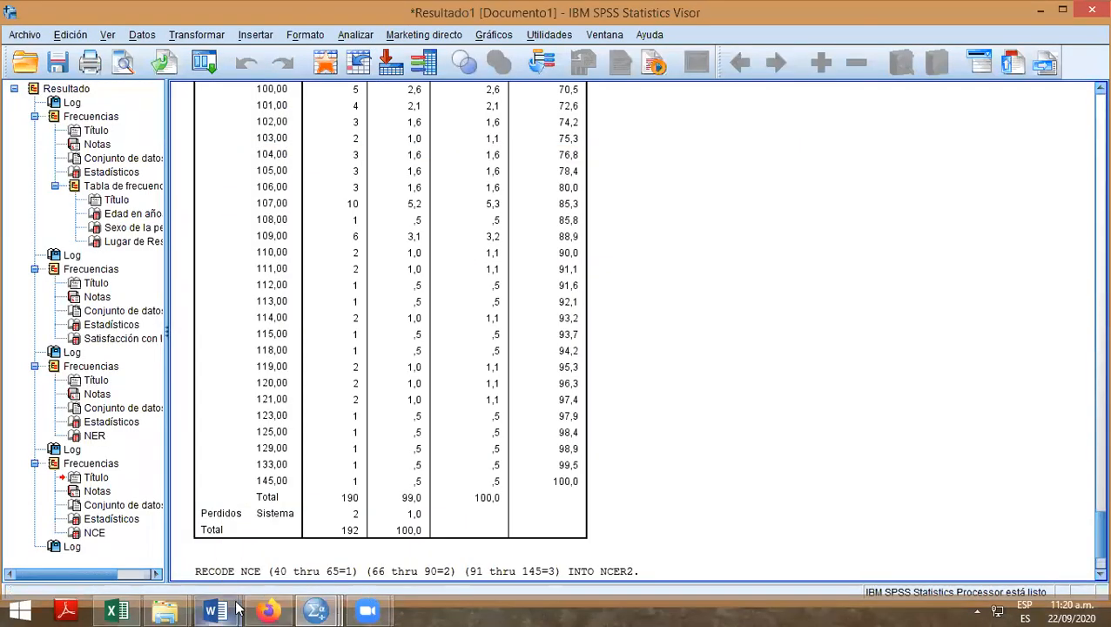
# Return to the Base.sav data set and set the measurement level of DIM1E to Escala.
pyautogui.moveTo(336, 608)
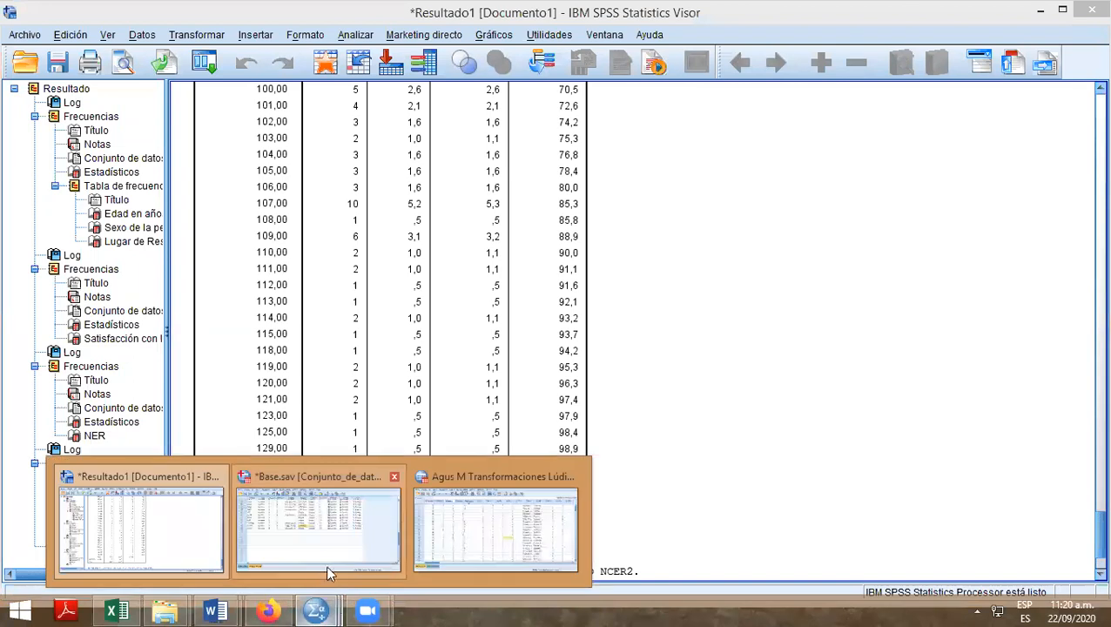
pyautogui.click(304, 561)
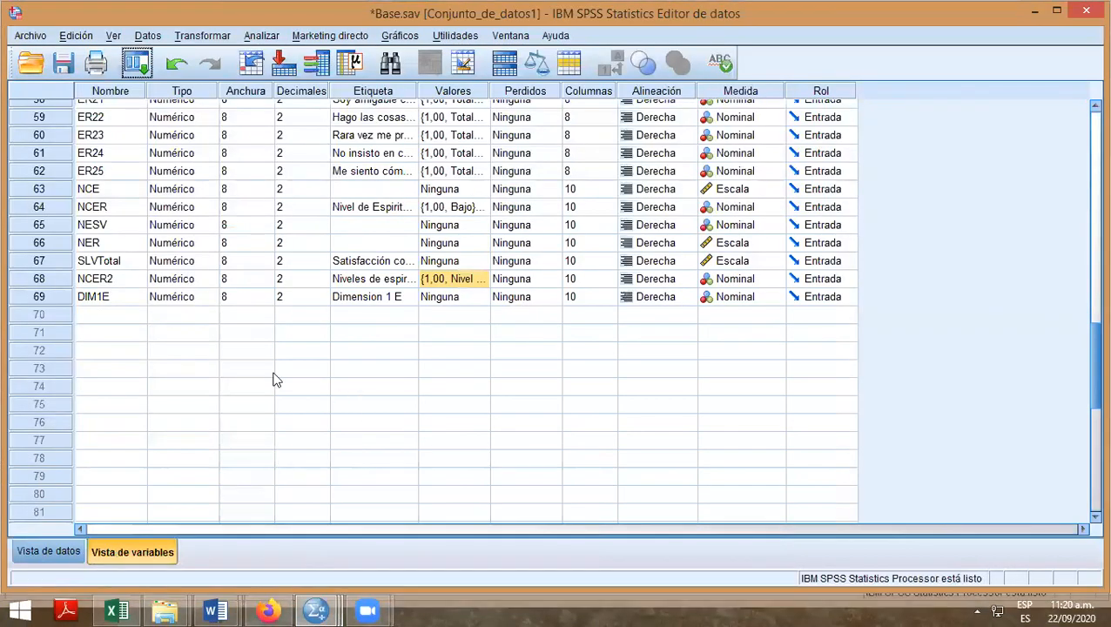
pyautogui.click(728, 296)
pyautogui.click(730, 314)
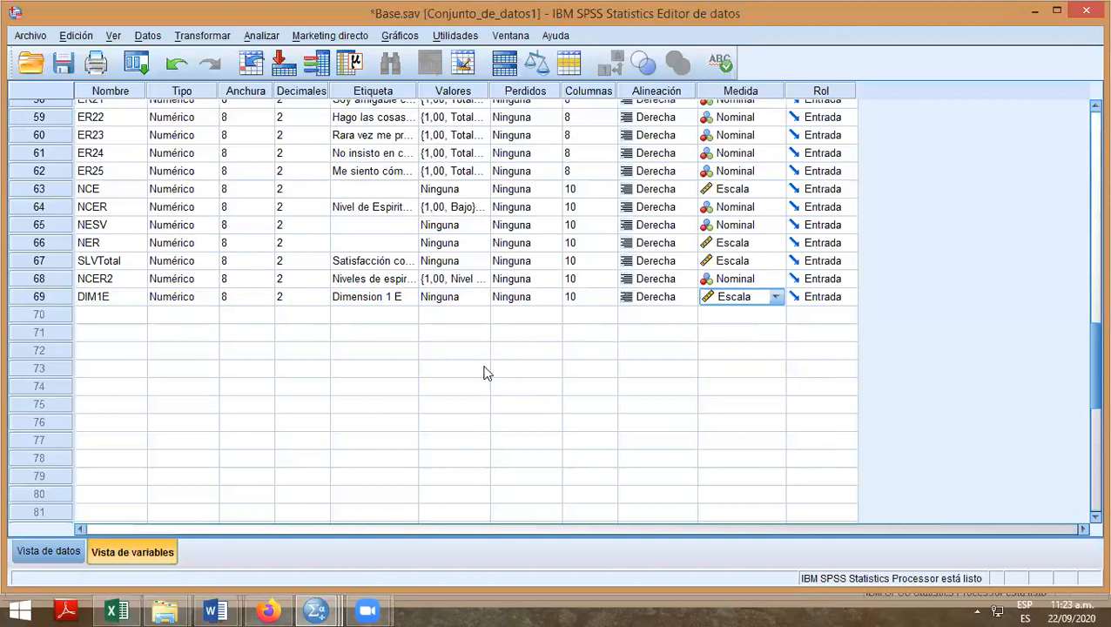
# Examine the value labels defined for ESV1 and close them without changes.
pyautogui.scroll(10, 486, 373)
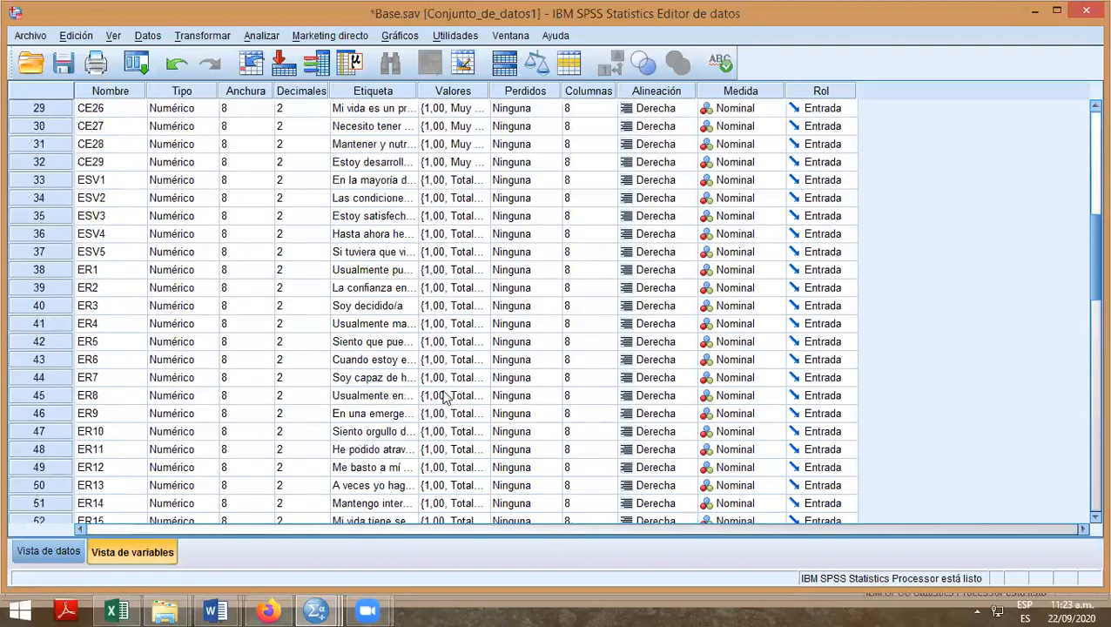
pyautogui.scroll(1, 111, 248)
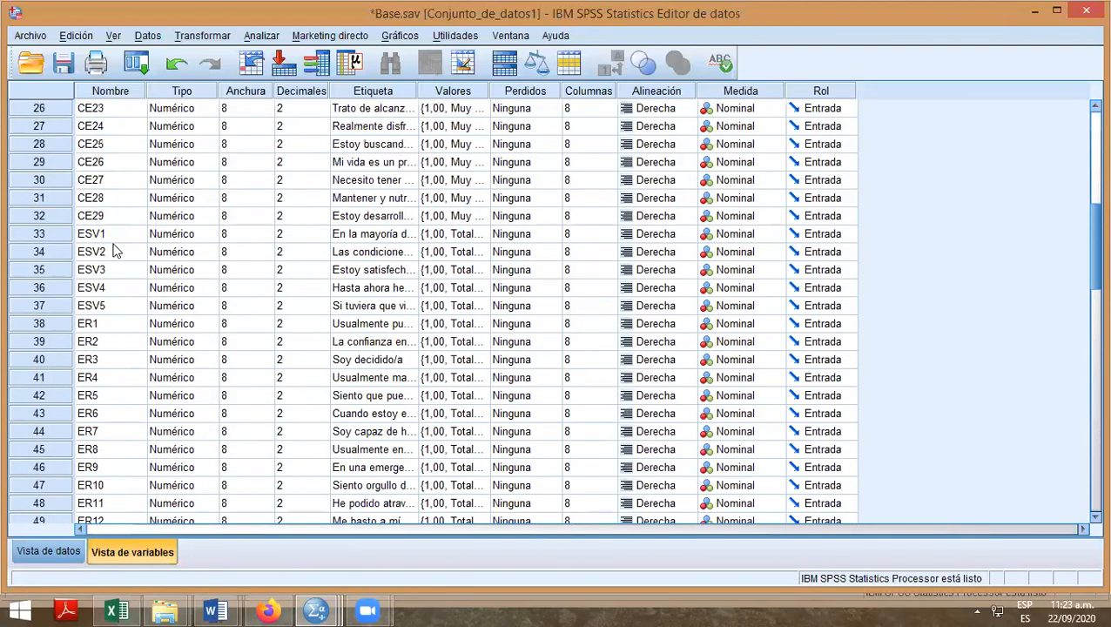
pyautogui.click(444, 237)
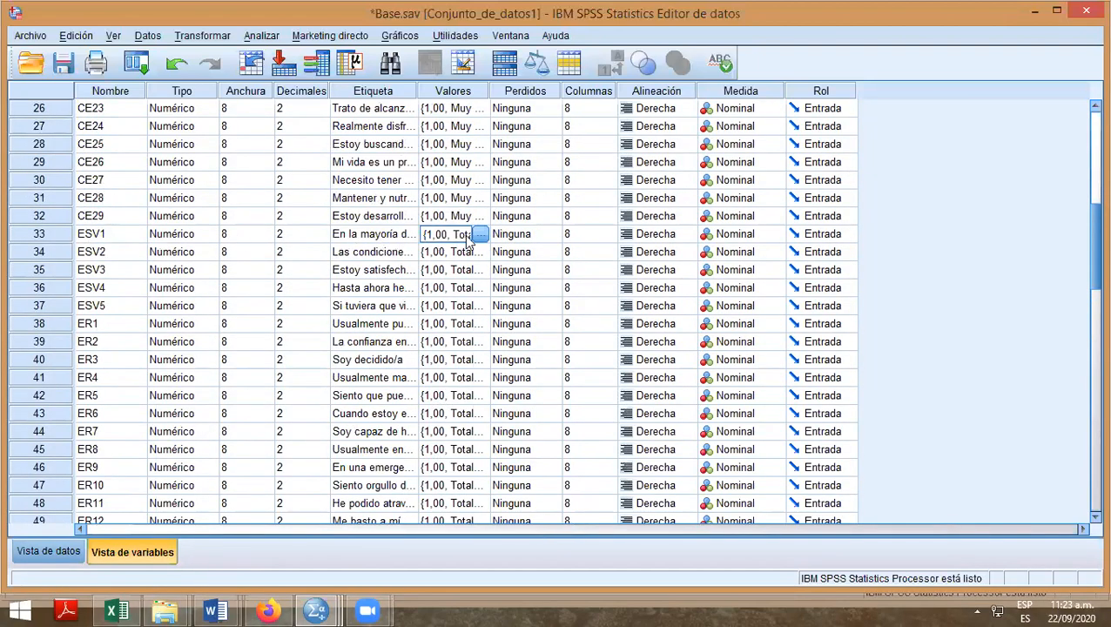
pyautogui.click(480, 234)
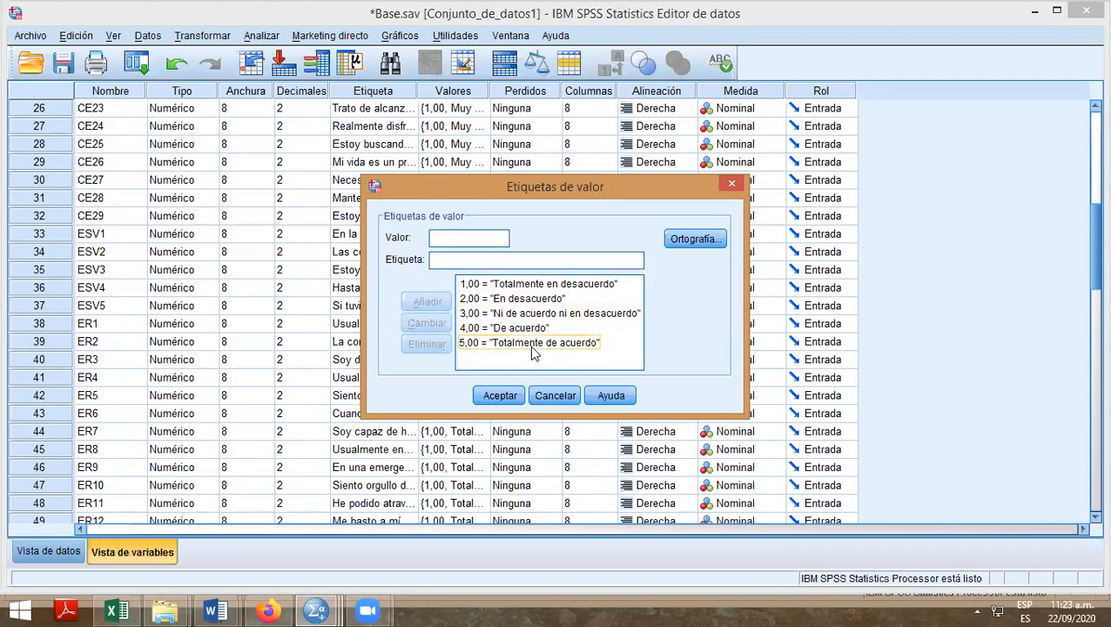
pyautogui.click(555, 396)
# Start a recode into different variables and replace NCE with ESV1 as the source variable.
pyautogui.click(202, 36)
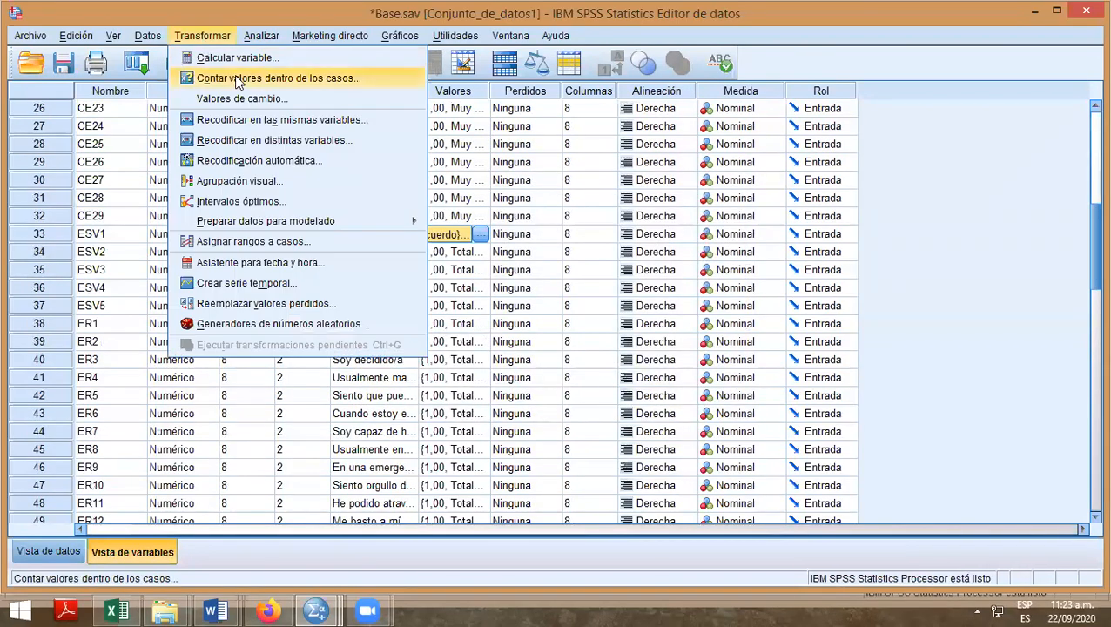
pyautogui.click(261, 142)
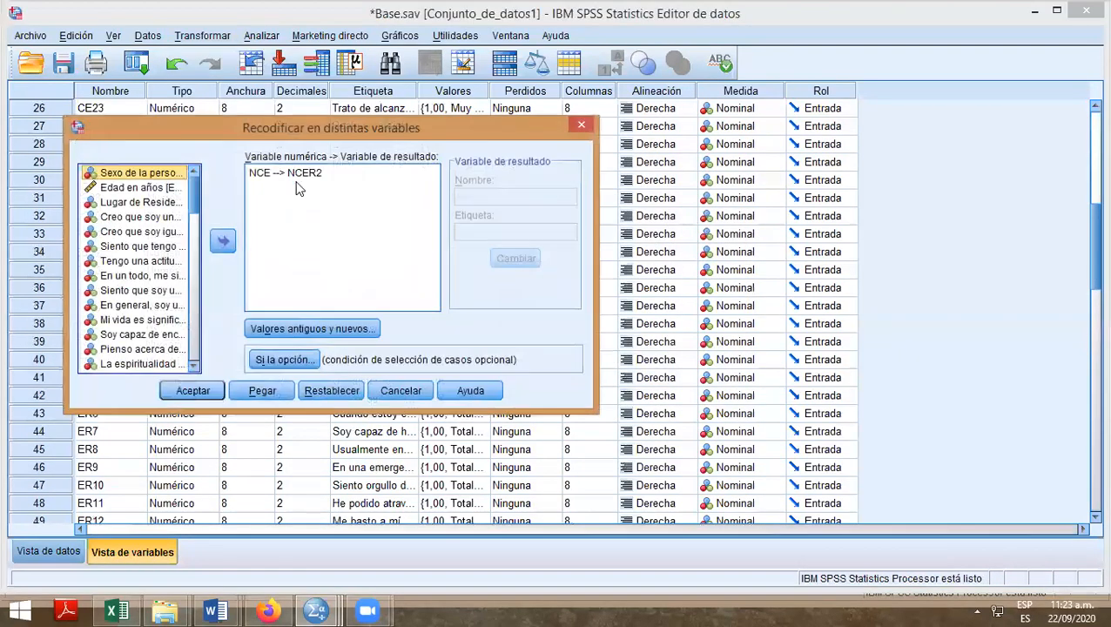
pyautogui.click(287, 174)
pyautogui.click(222, 242)
pyautogui.scroll(10, 187, 326)
pyautogui.click(146, 228)
pyautogui.rightClick(146, 228)
pyautogui.click(174, 242)
pyautogui.scroll(1, 195, 259)
pyautogui.scroll(-1, 195, 260)
pyautogui.click(113, 285)
pyautogui.click(221, 242)
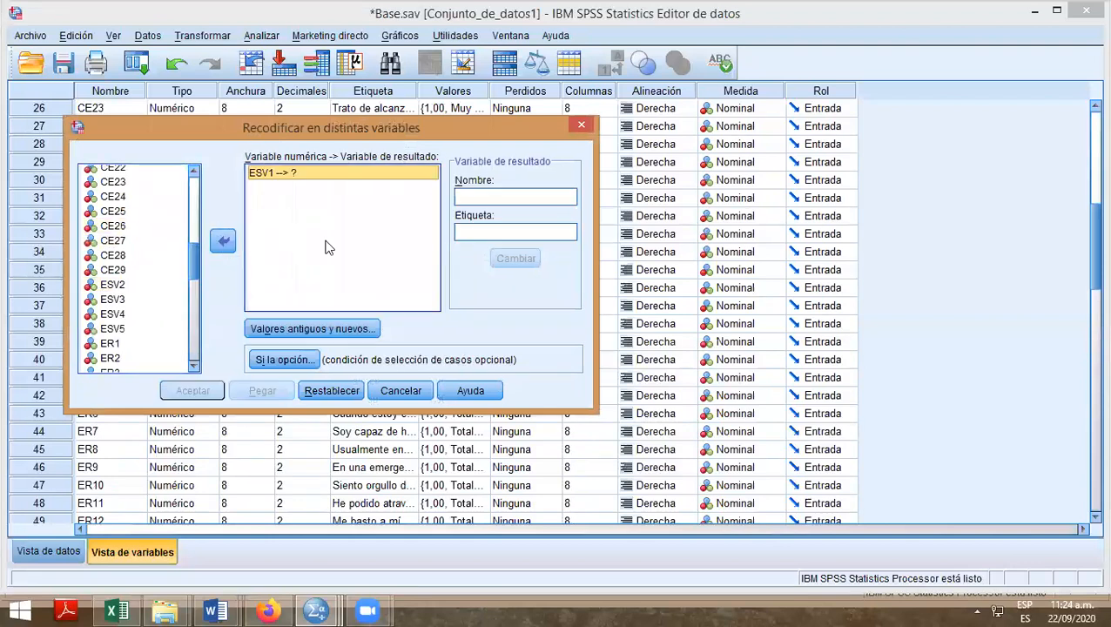
# Name the recoded output variable ESV1R, label it ESVR1R, and assign it to ESV1.
pyautogui.rightClick(488, 193)
pyautogui.click(478, 190)
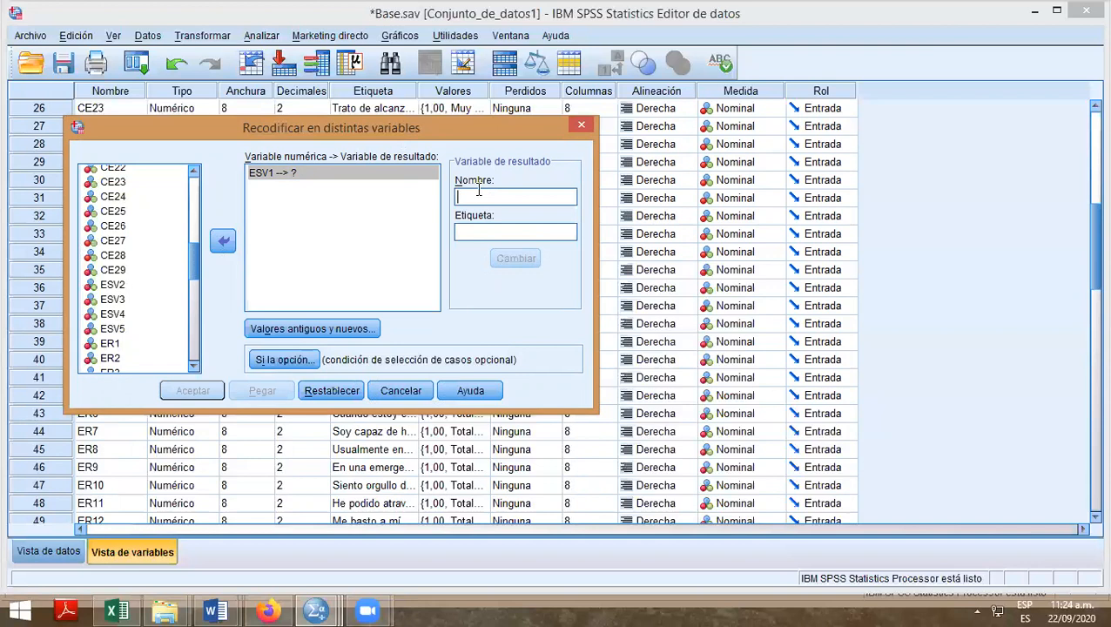
pyautogui.write('ES')
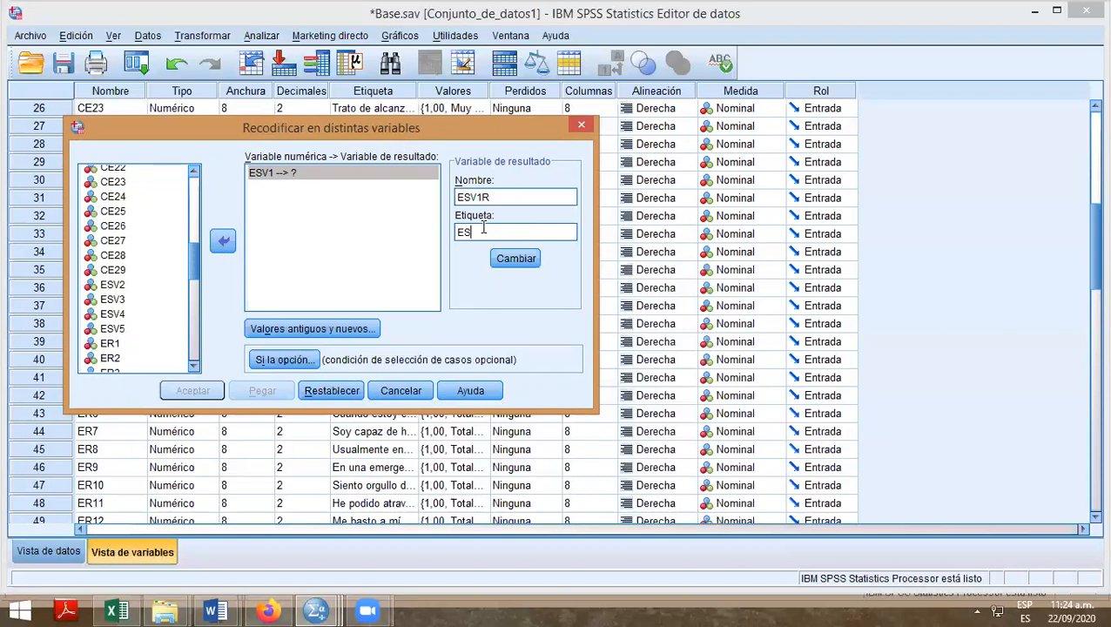
pyautogui.click(484, 228)
pyautogui.write('ESVR1R')
pyautogui.click(500, 253)
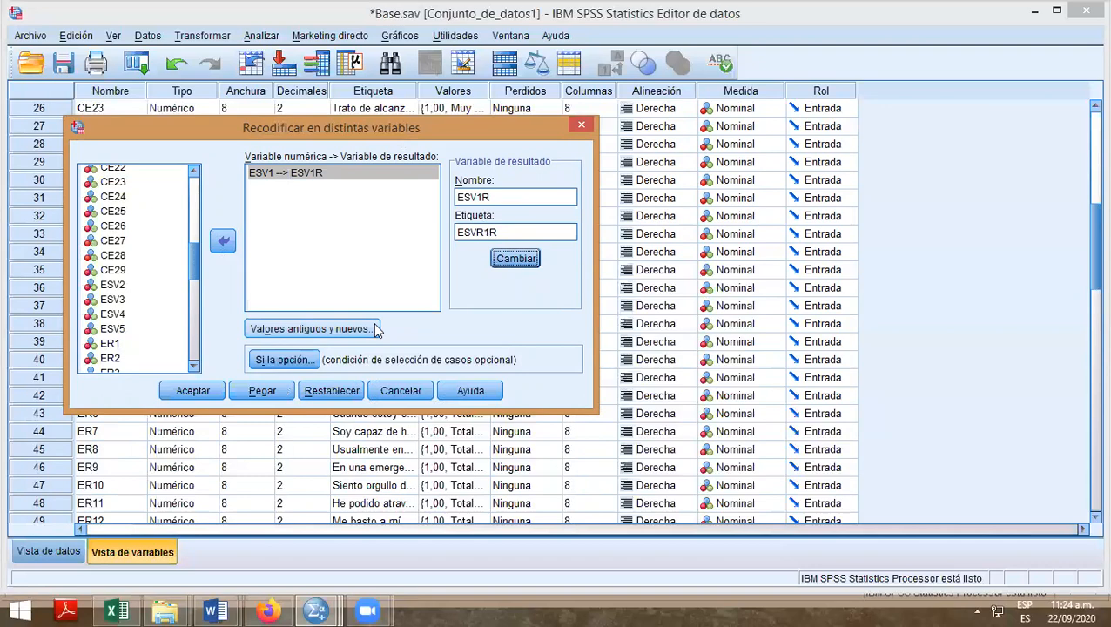
# Remove the three existing range rules from the old and new values of the ESV1 recode.
pyautogui.click(312, 329)
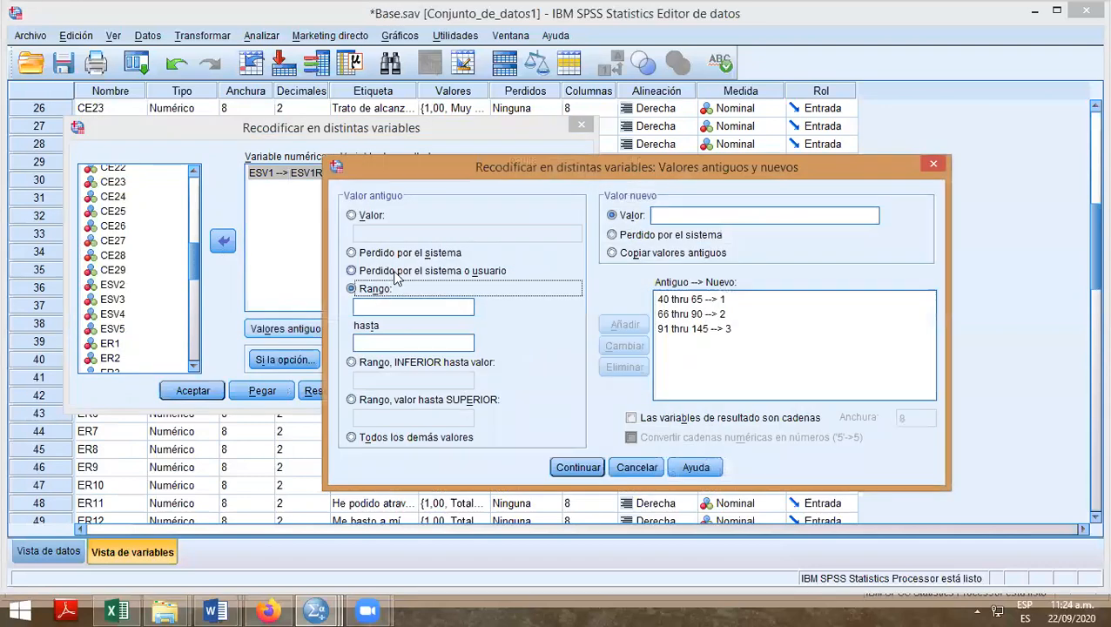
pyautogui.click(664, 299)
pyautogui.click(634, 367)
pyautogui.click(676, 299)
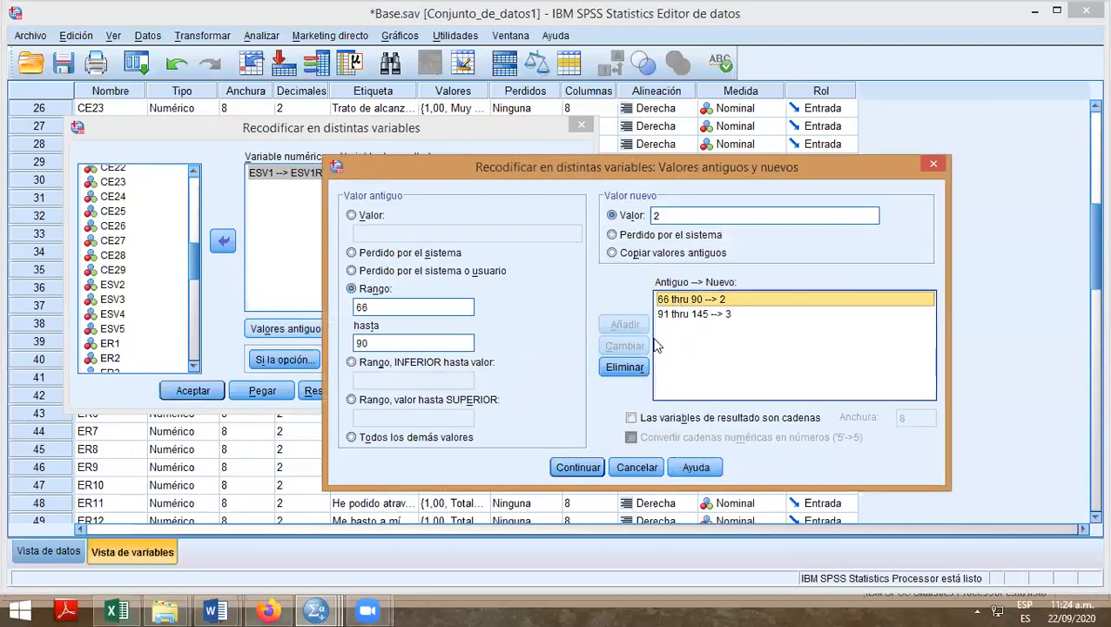
pyautogui.click(623, 366)
pyautogui.click(677, 300)
pyautogui.click(624, 367)
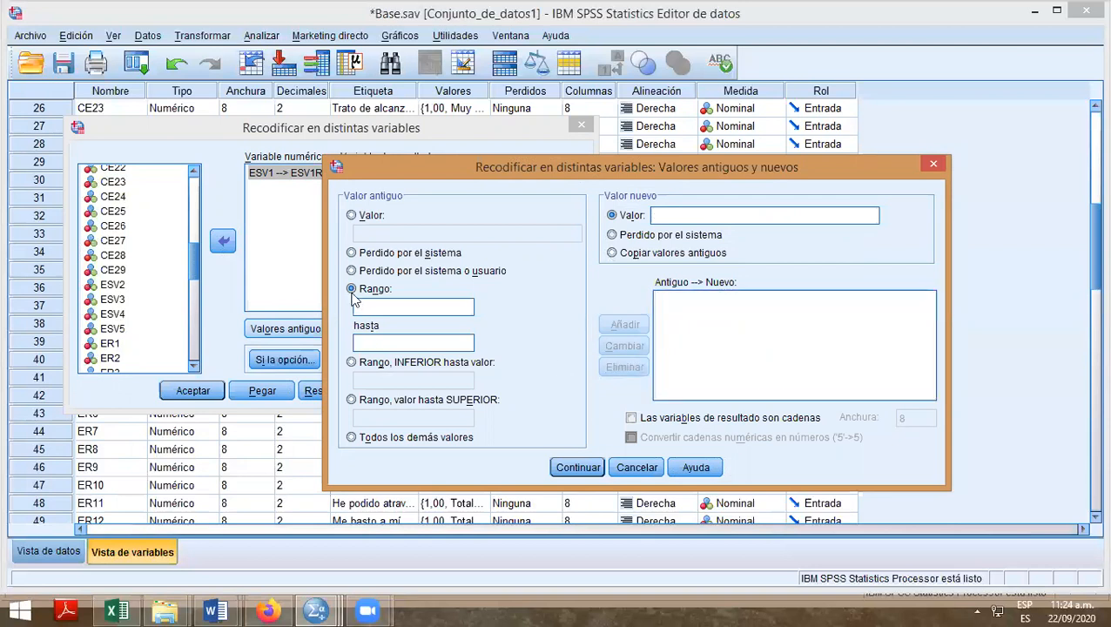
# Add single-value recode rules for ESV1 that turn 1 into 5 and 2 into 4.
pyautogui.click(350, 216)
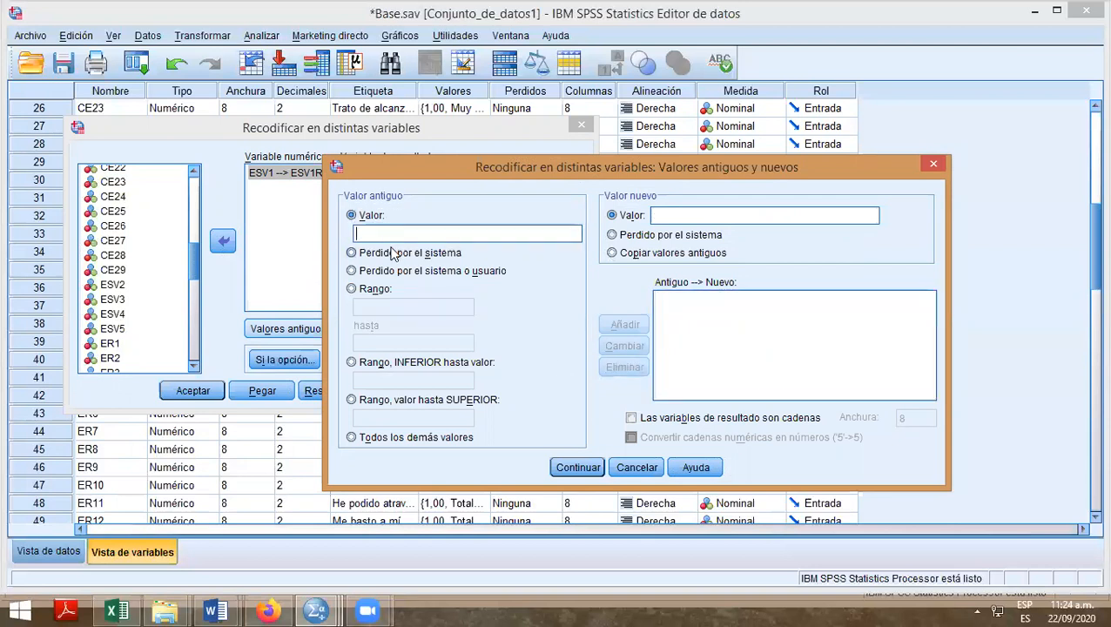
pyautogui.write('1')
pyautogui.click(666, 214)
pyautogui.write('5')
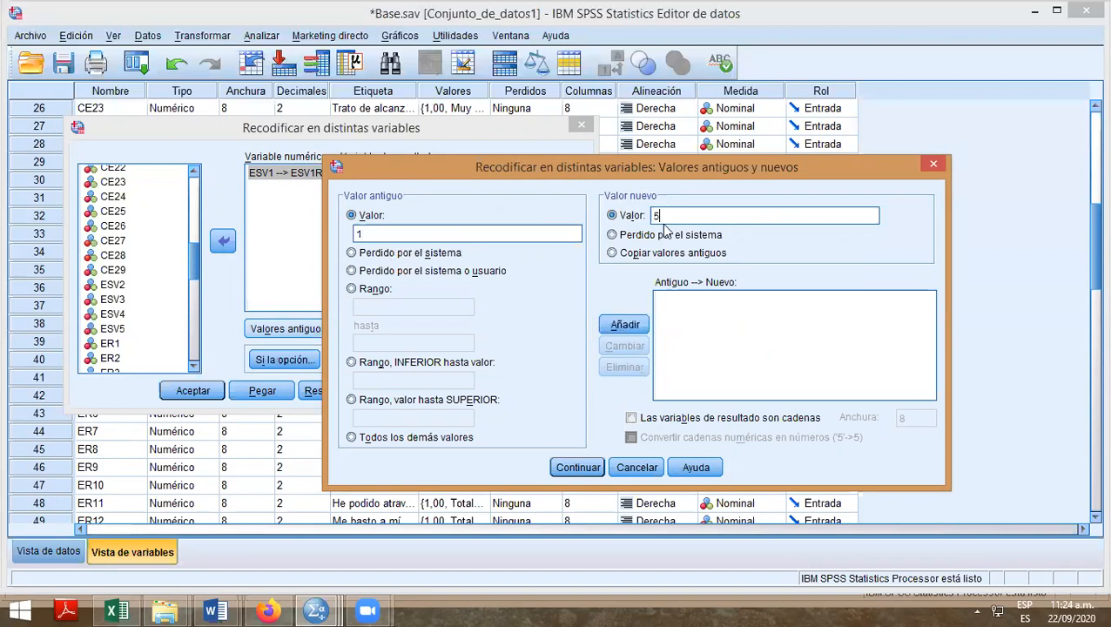
pyautogui.click(622, 324)
pyautogui.write('2')
pyautogui.click(667, 215)
pyautogui.write('4')
pyautogui.click(623, 325)
# Add recode rules for ESV1 that keep 3 as 3 and turn 4 into 2.
pyautogui.write('3')
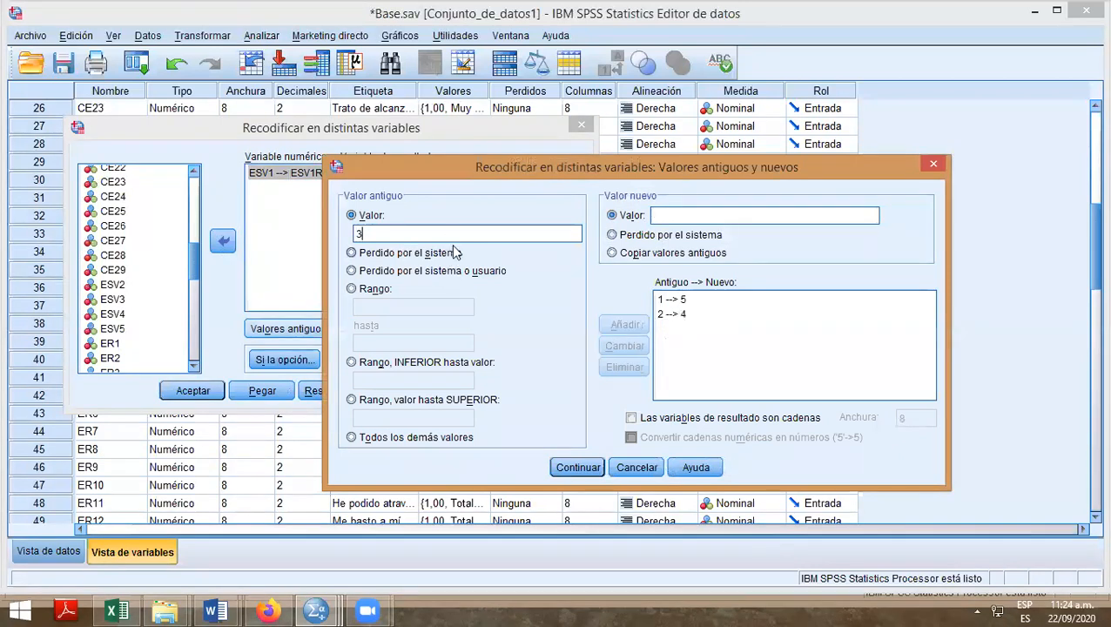
pyautogui.click(683, 217)
pyautogui.write('3')
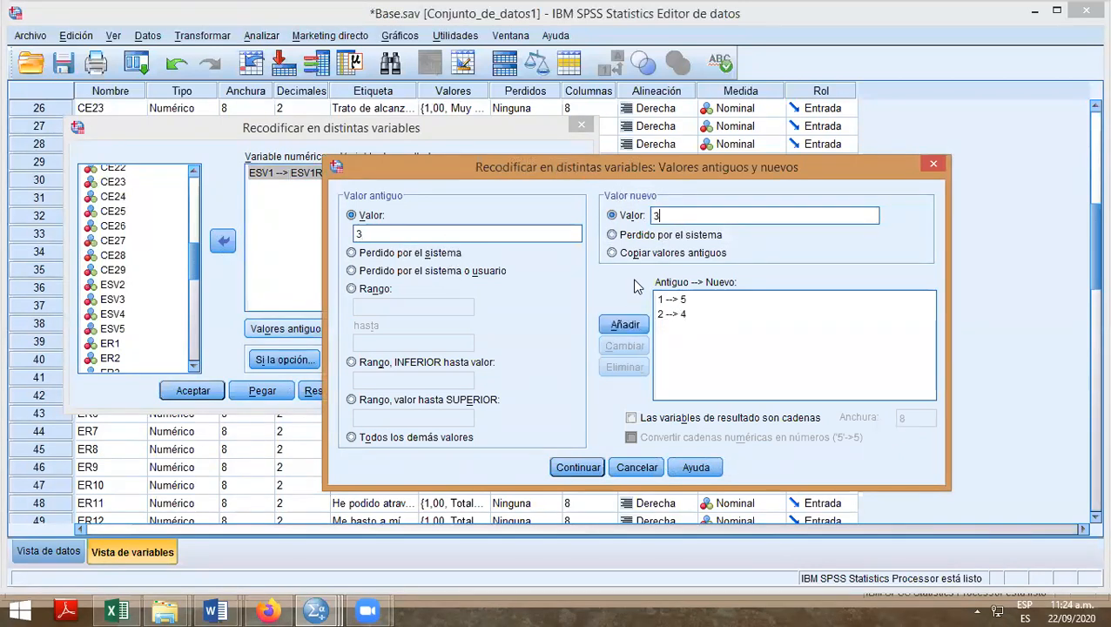
pyautogui.click(623, 324)
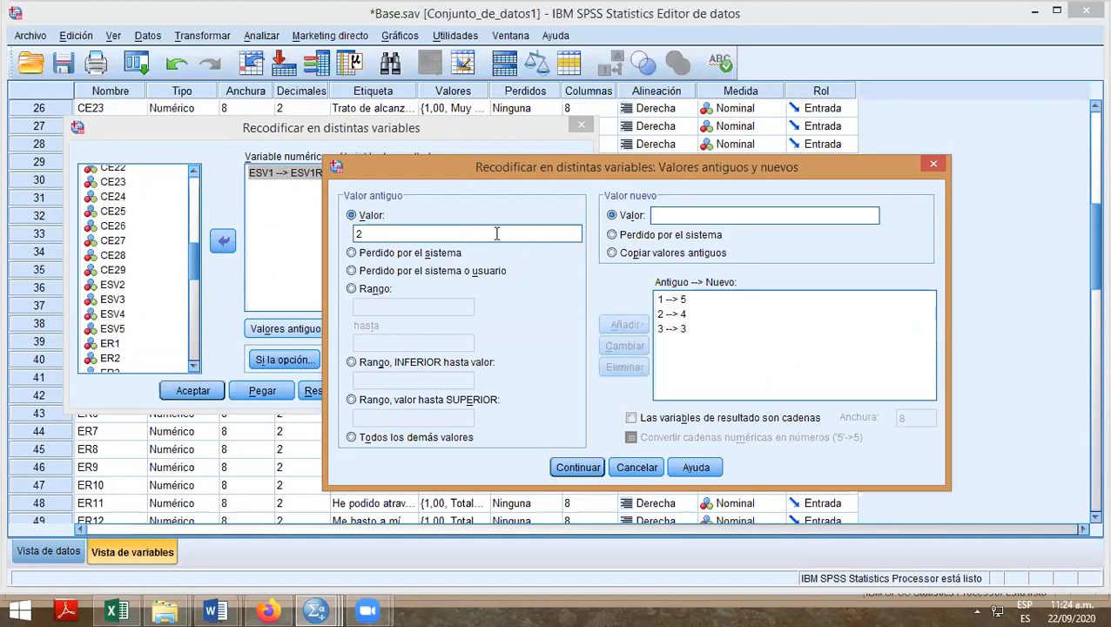
pyautogui.click(497, 233)
pyautogui.write('4')
pyautogui.click(687, 218)
pyautogui.write('2')
pyautogui.click(620, 325)
# Add the rule turning 5 into 1 and run the ESV1 recode.
pyautogui.click(485, 233)
pyautogui.write('5')
pyautogui.click(658, 216)
pyautogui.write('1')
pyautogui.click(624, 327)
pyautogui.click(578, 468)
pyautogui.click(192, 391)
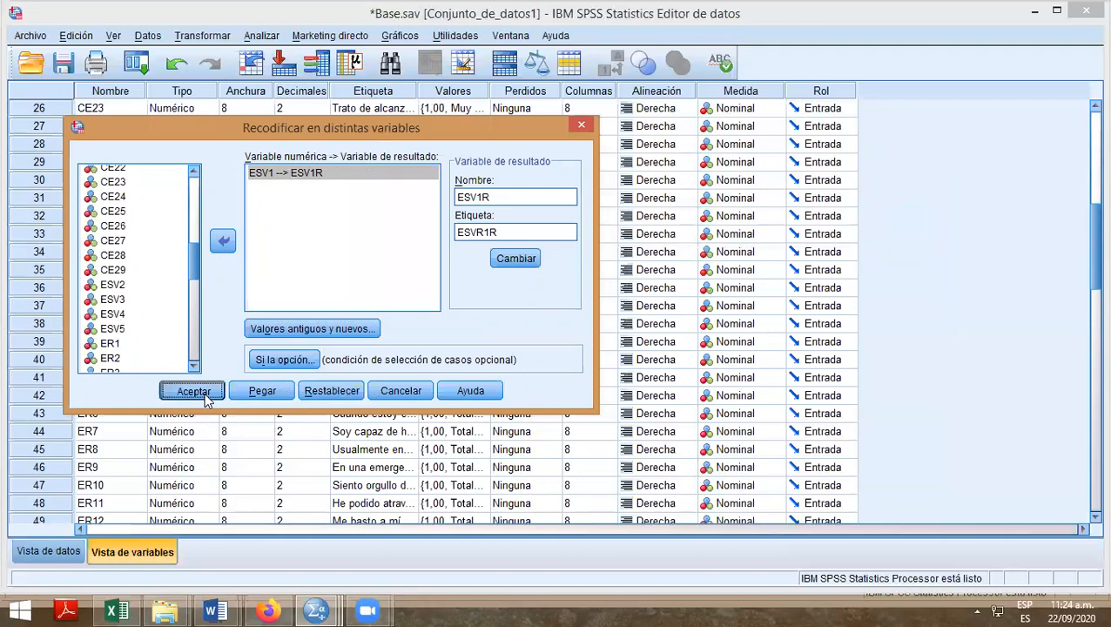
# Return to the Base.sav data set and check the end of the variable list for ESV1R.
pyautogui.moveTo(315, 609)
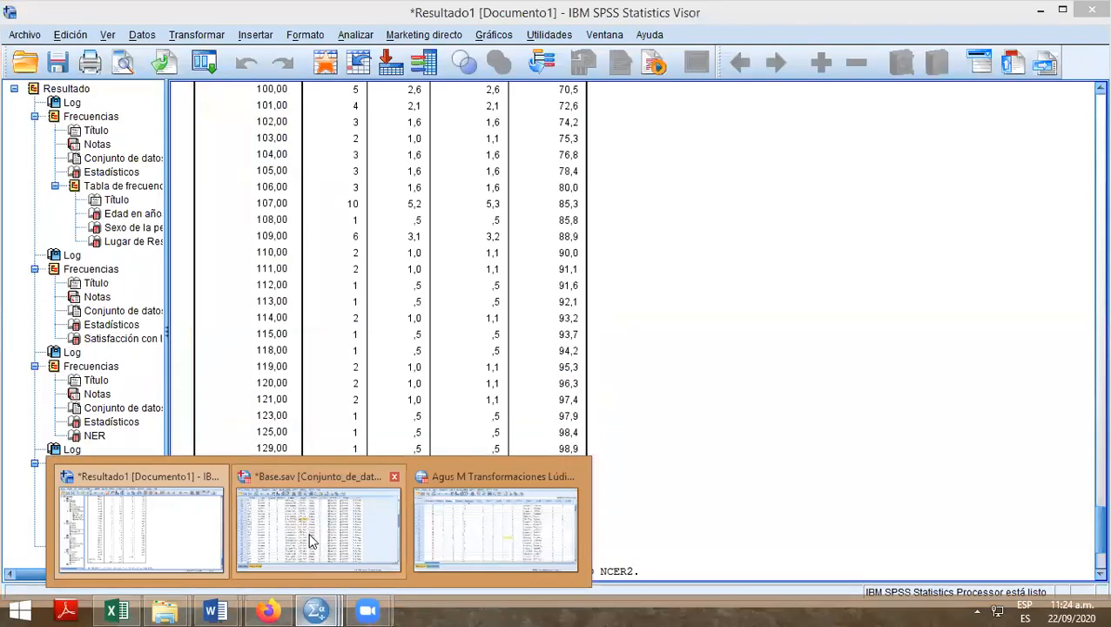
pyautogui.click(310, 538)
pyautogui.scroll(-10, 611, 361)
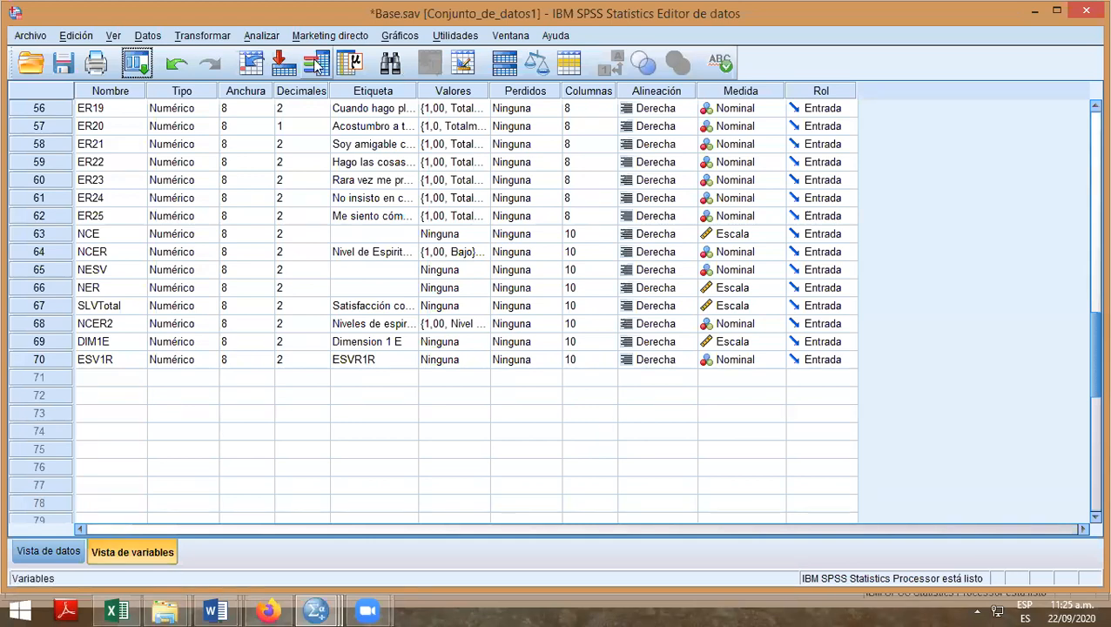
# Clear the previous Compute Variable expression and begin a new one with ESV1R.
pyautogui.click(200, 38)
pyautogui.click(222, 57)
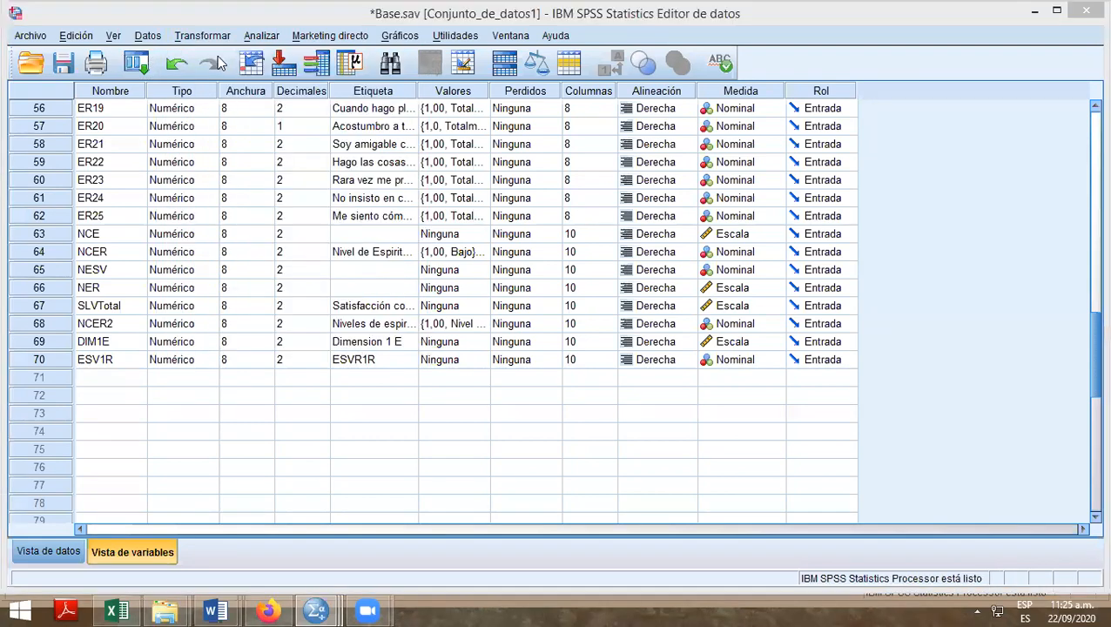
pyautogui.moveTo(556, 205); pyautogui.dragTo(410, 225)
pyautogui.press('Delete')
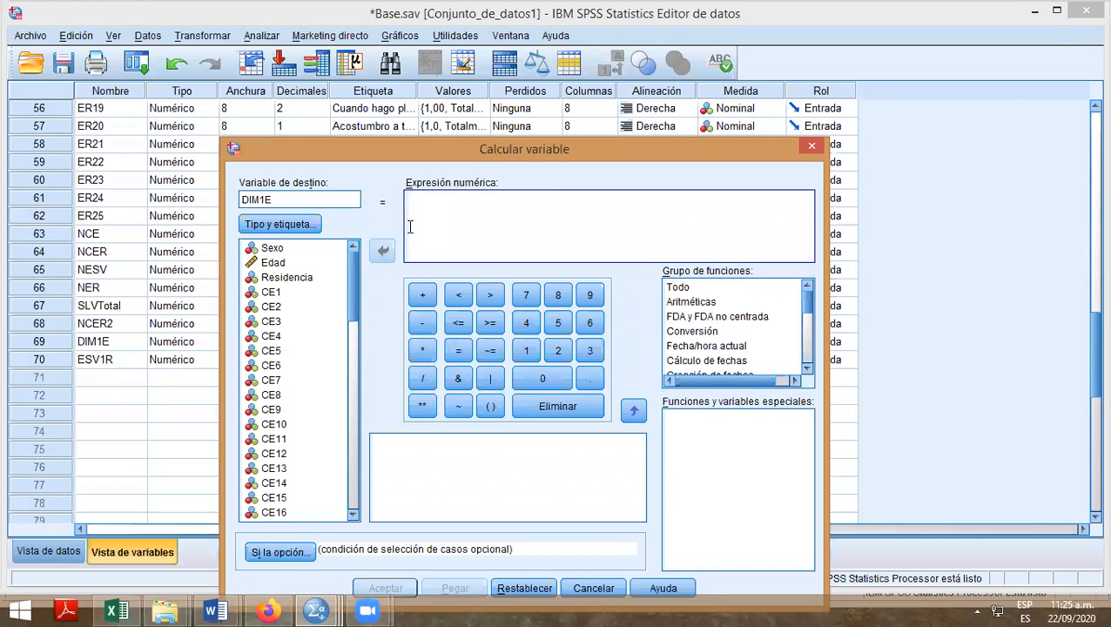
pyautogui.moveTo(349, 293); pyautogui.dragTo(357, 498)
pyautogui.click(283, 513)
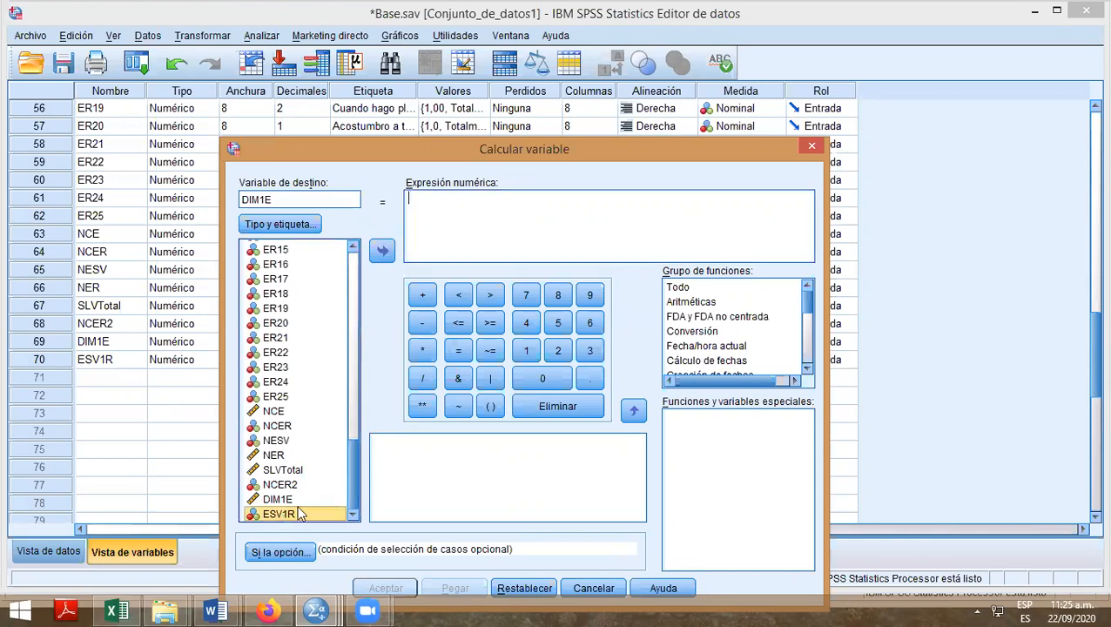
pyautogui.click(383, 252)
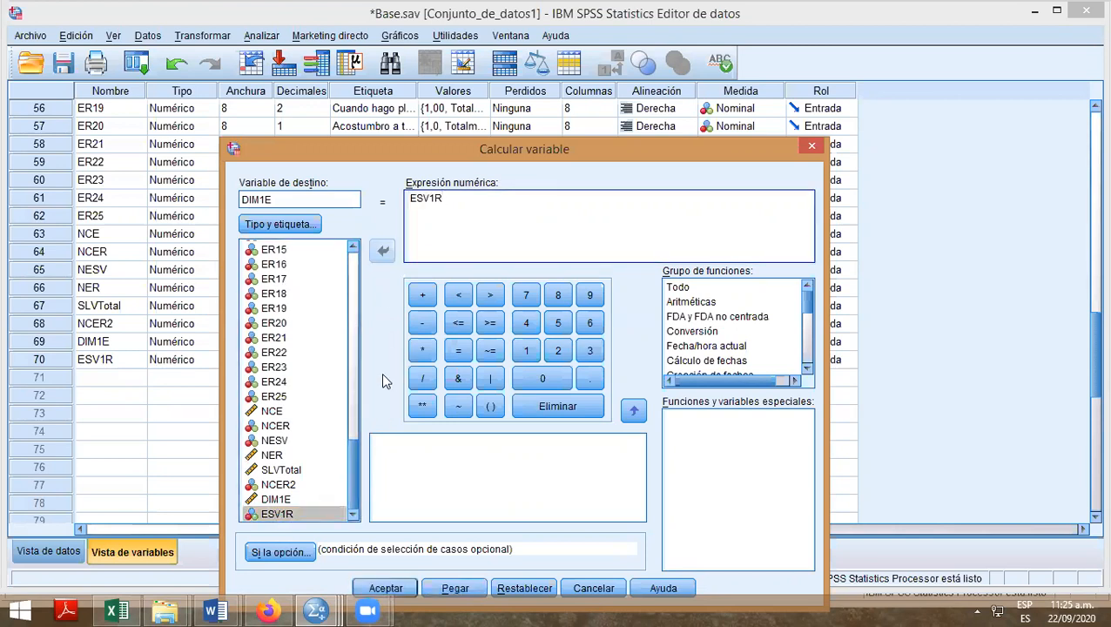
# Extend the numeric expression to ESV1R + ESV2 + ESV3.
pyautogui.moveTo(355, 471); pyautogui.dragTo(357, 376)
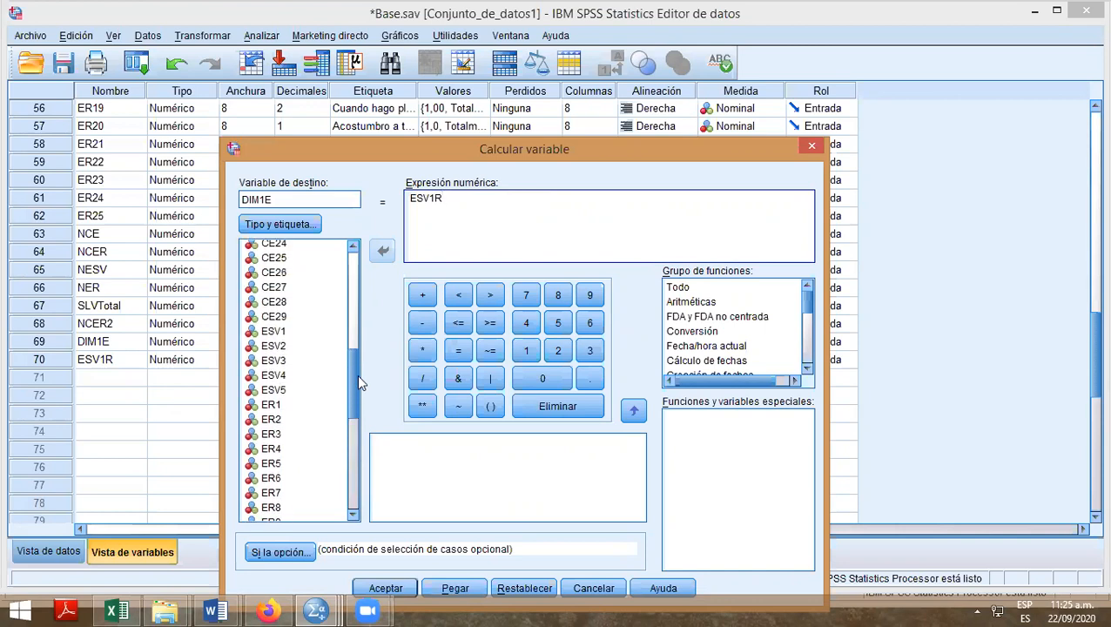
pyautogui.click(423, 296)
pyautogui.click(273, 346)
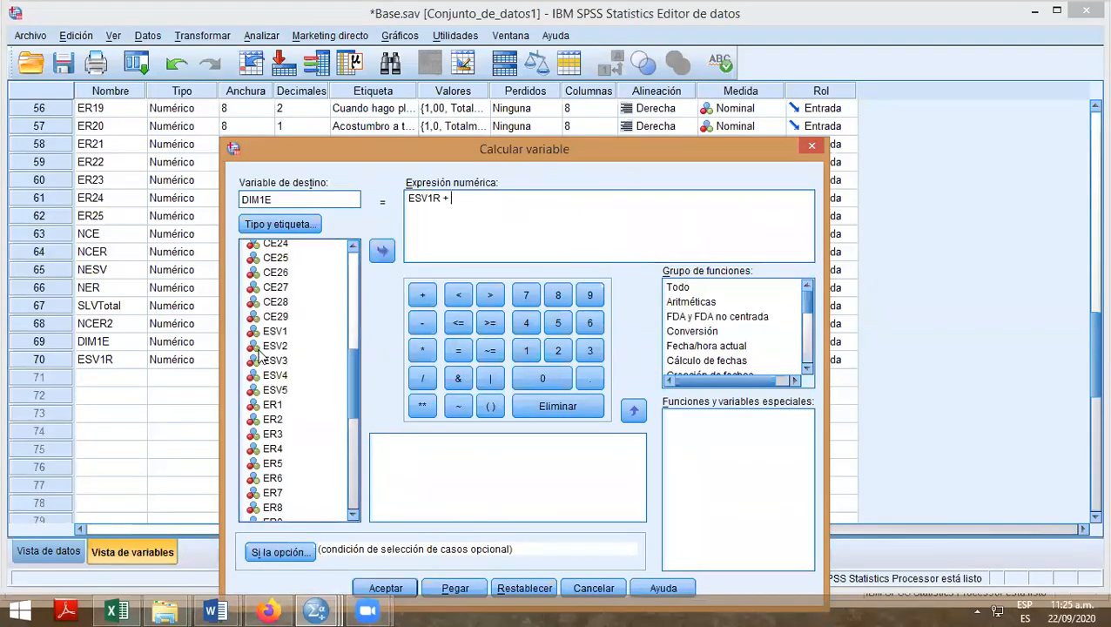
pyautogui.click(380, 257)
pyautogui.click(422, 297)
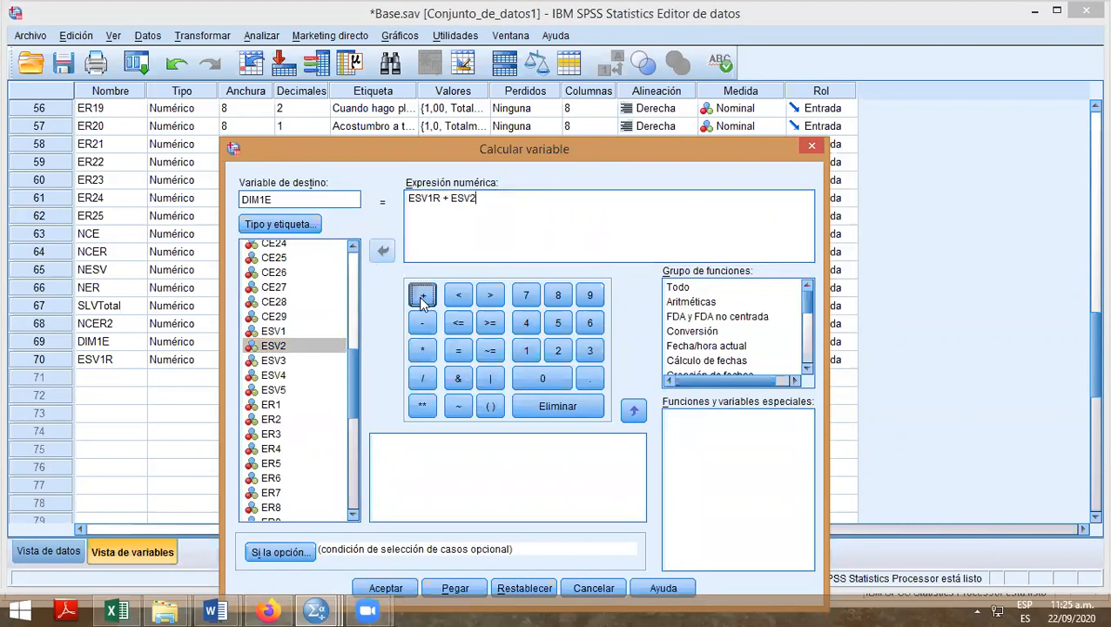
pyautogui.click(295, 361)
pyautogui.click(380, 257)
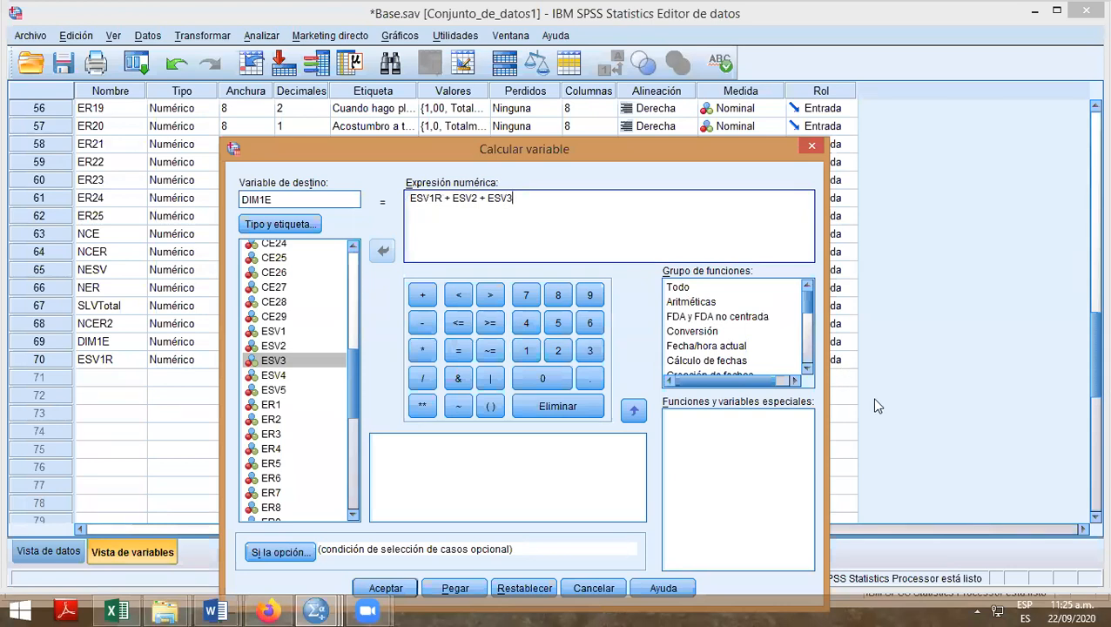
# Try to run the computation with DIM1E as target, decline changing the existing variable, and leave Compute Variable.
pyautogui.click(392, 590)
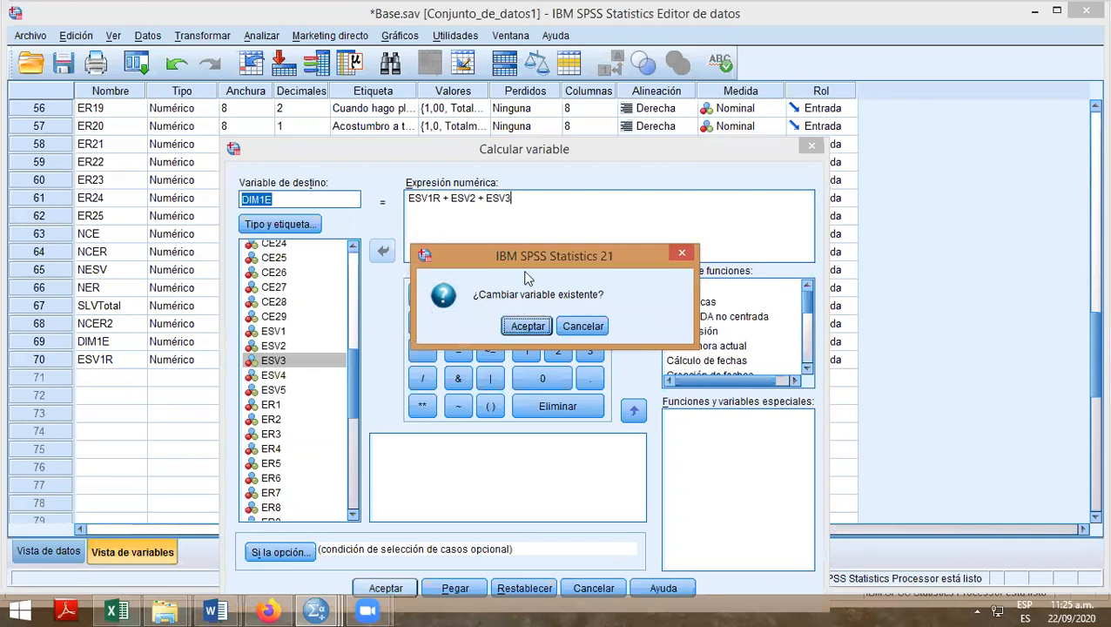
pyautogui.click(586, 334)
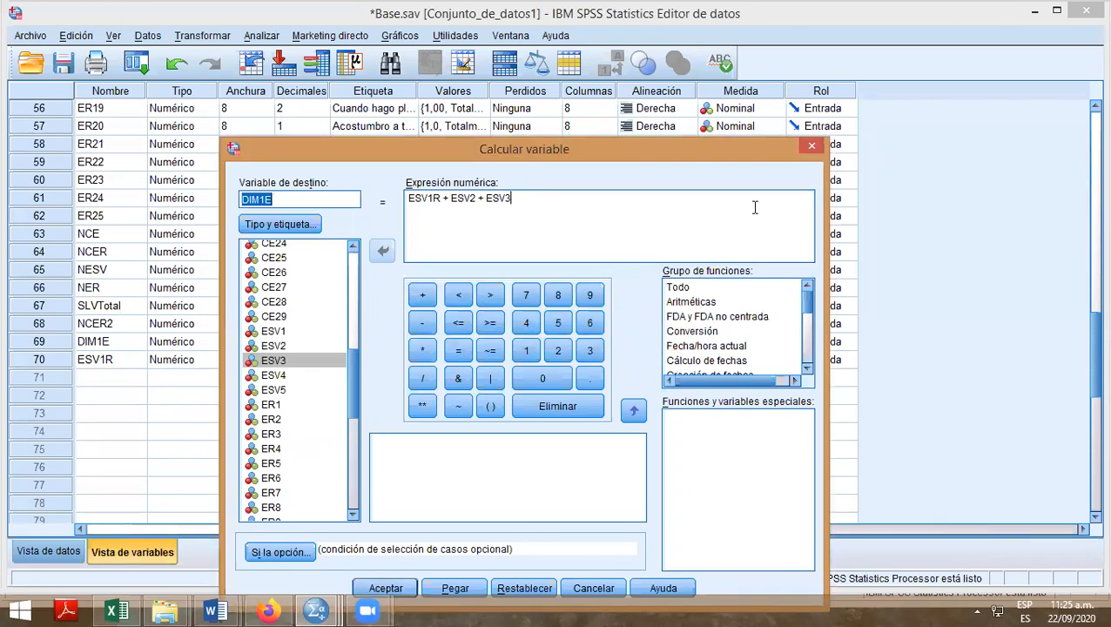
pyautogui.press('Escape')
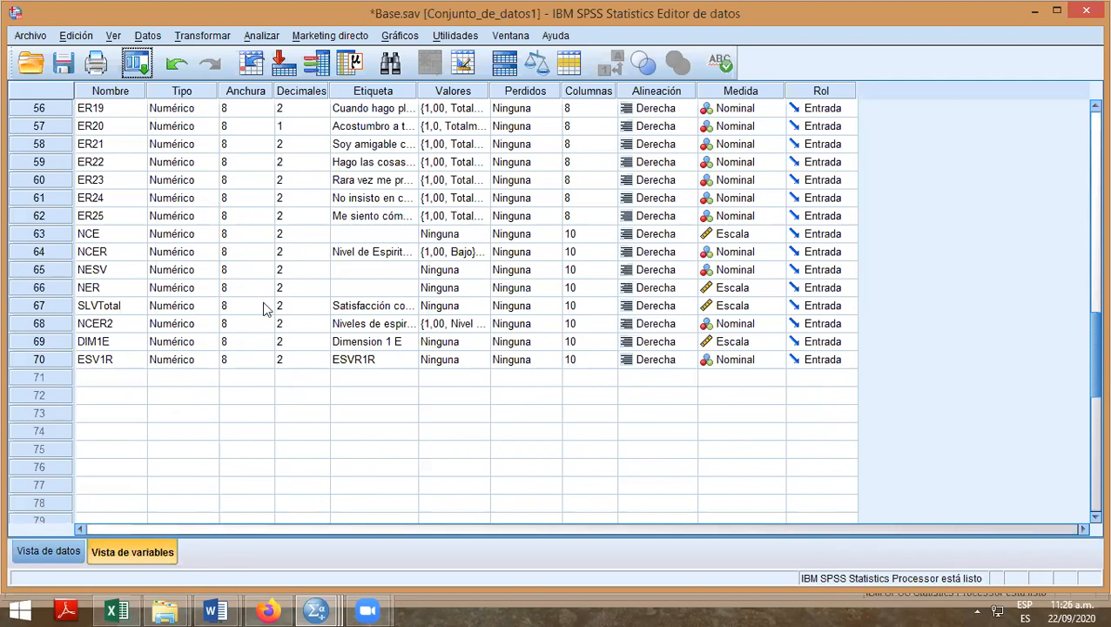
# Set up a Frequencies analysis with NCE removed and the NCER2 variable, Niveles de espiritualidad, as the only variable.
pyautogui.click(261, 36)
pyautogui.moveTo(296, 76)
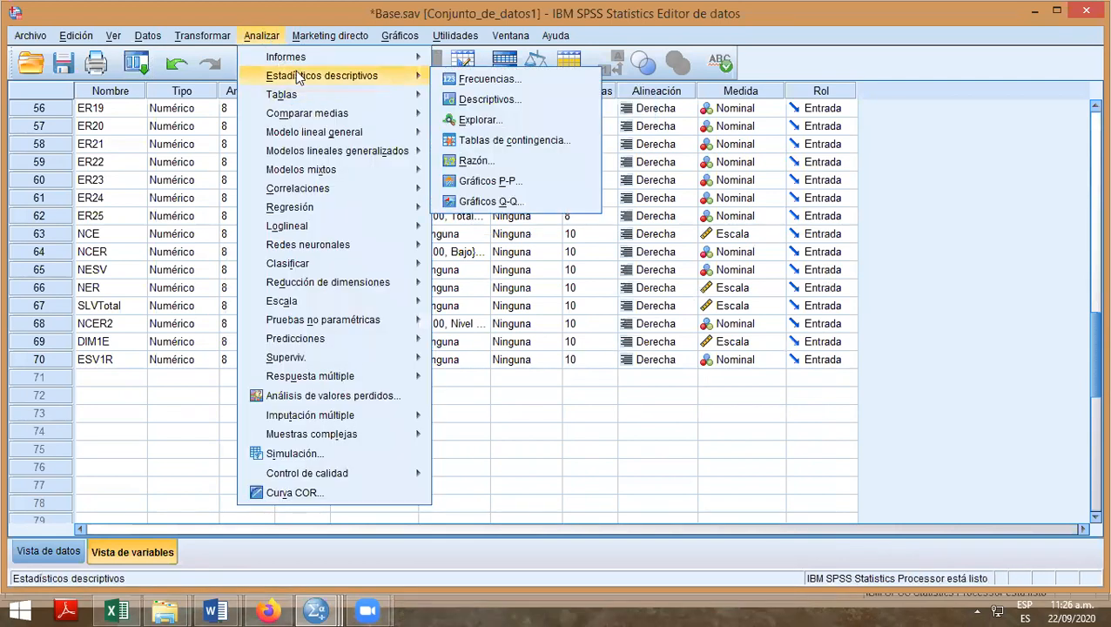
pyautogui.click(499, 81)
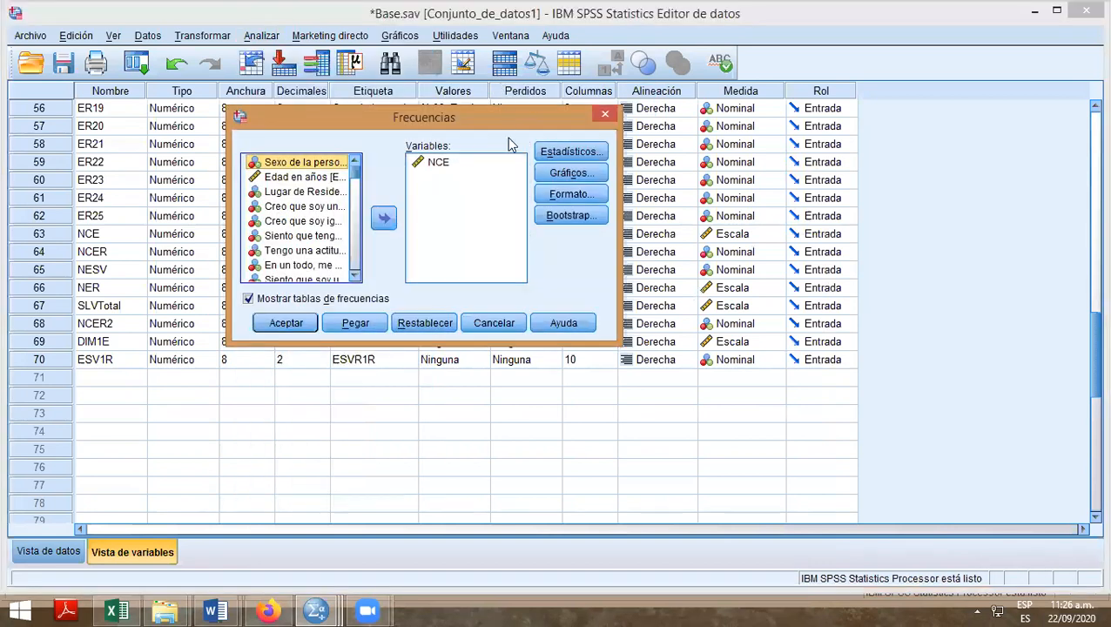
pyautogui.click(440, 163)
pyautogui.click(385, 220)
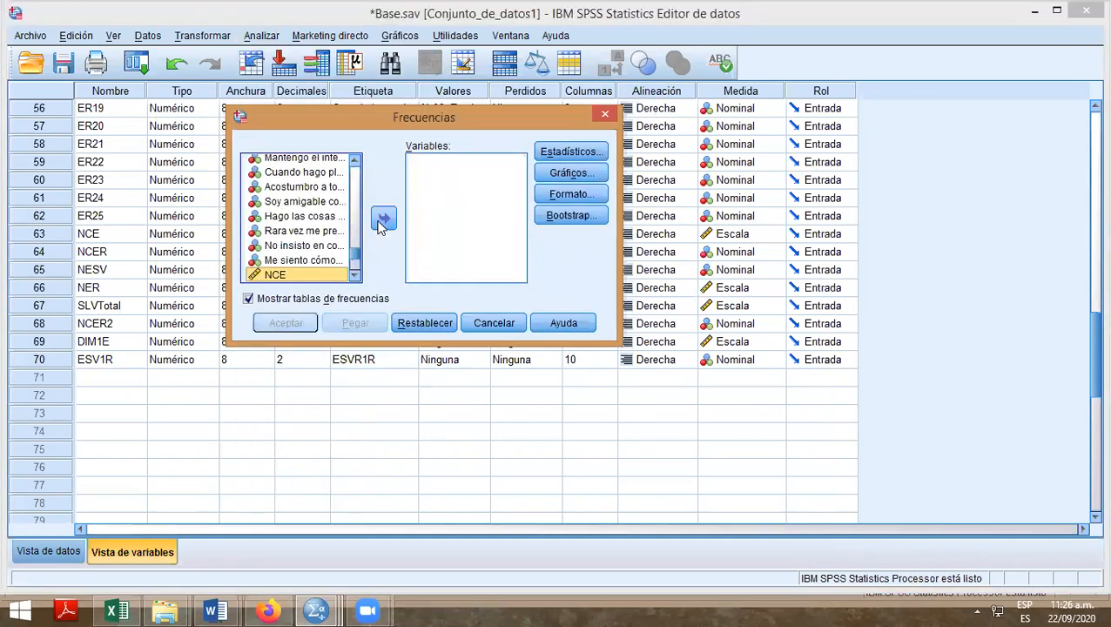
pyautogui.click(356, 266)
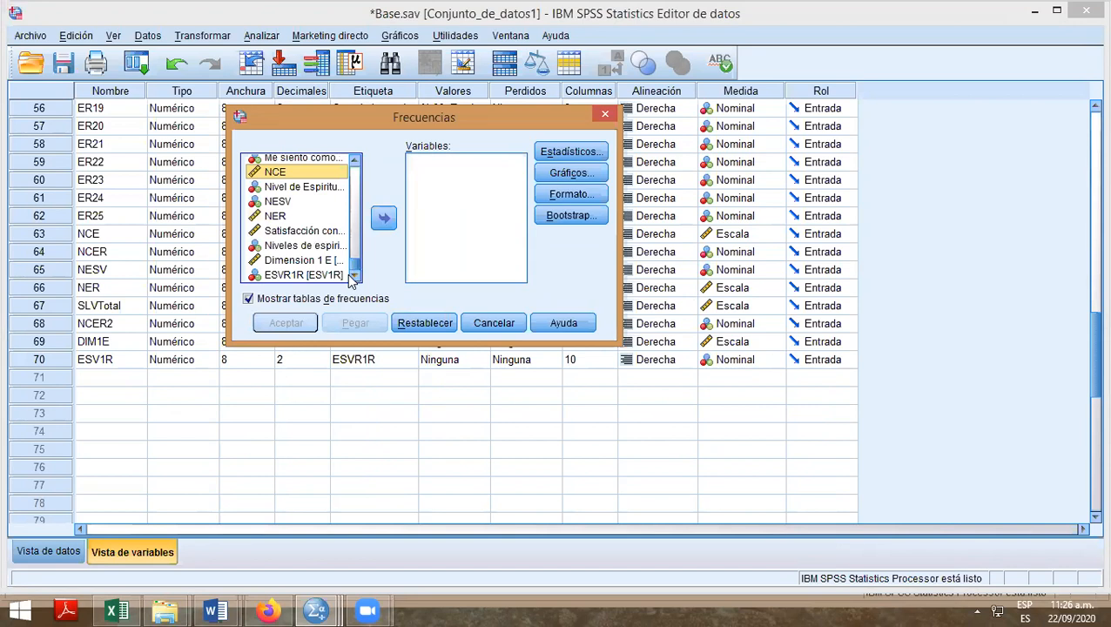
pyautogui.click(323, 246)
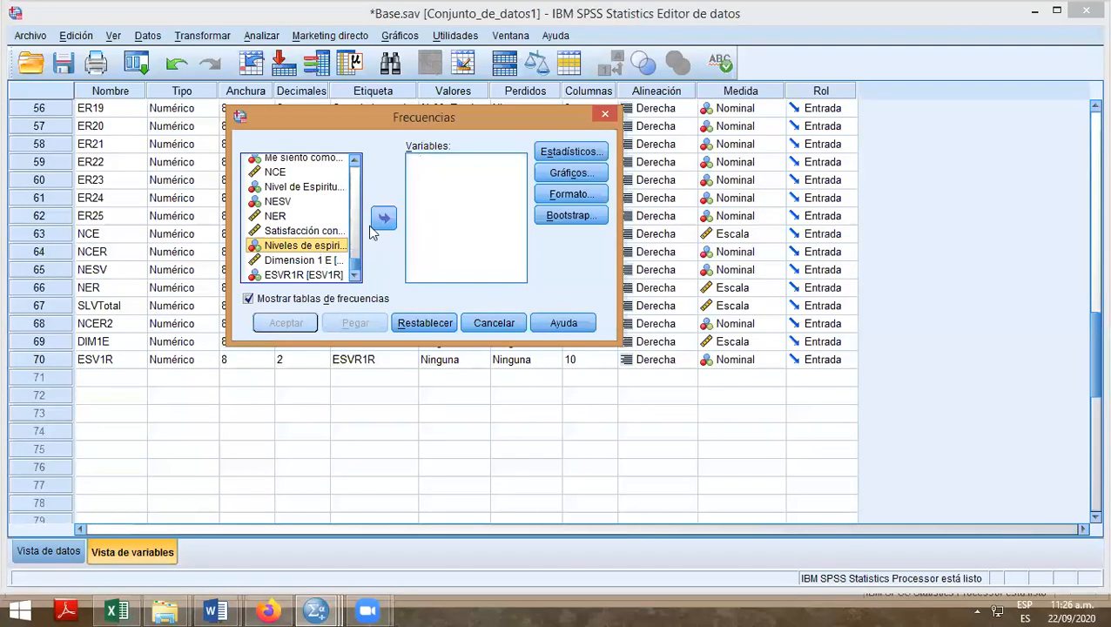
pyautogui.click(384, 218)
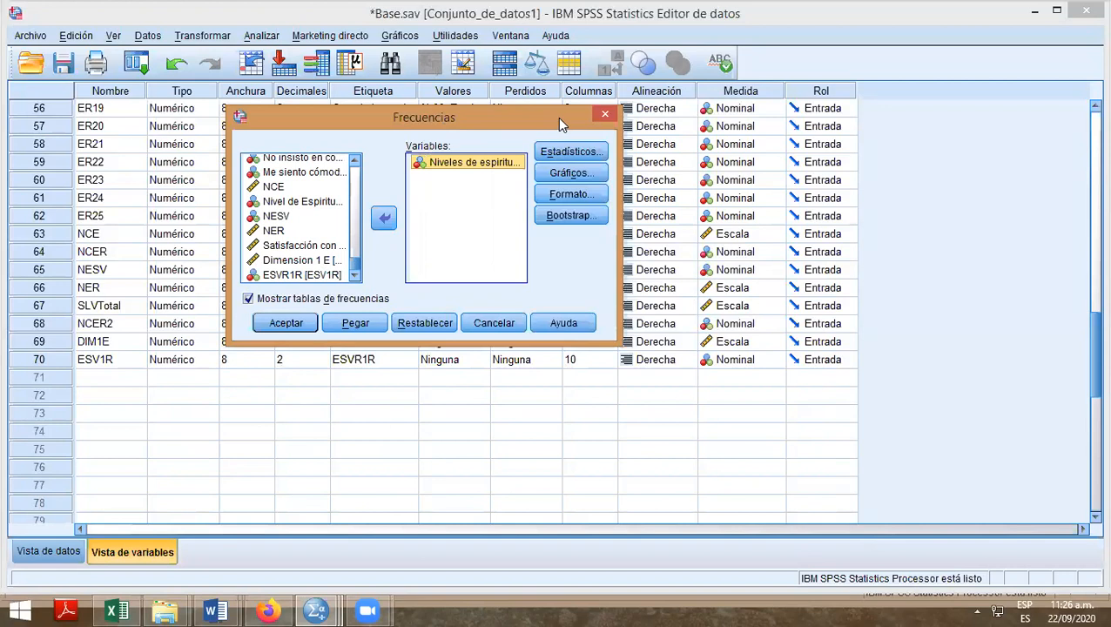
# Deselect mean, median, mode, standard deviation, minimum and maximum in the Frequencies statistics, and run the analysis.
pyautogui.click(554, 154)
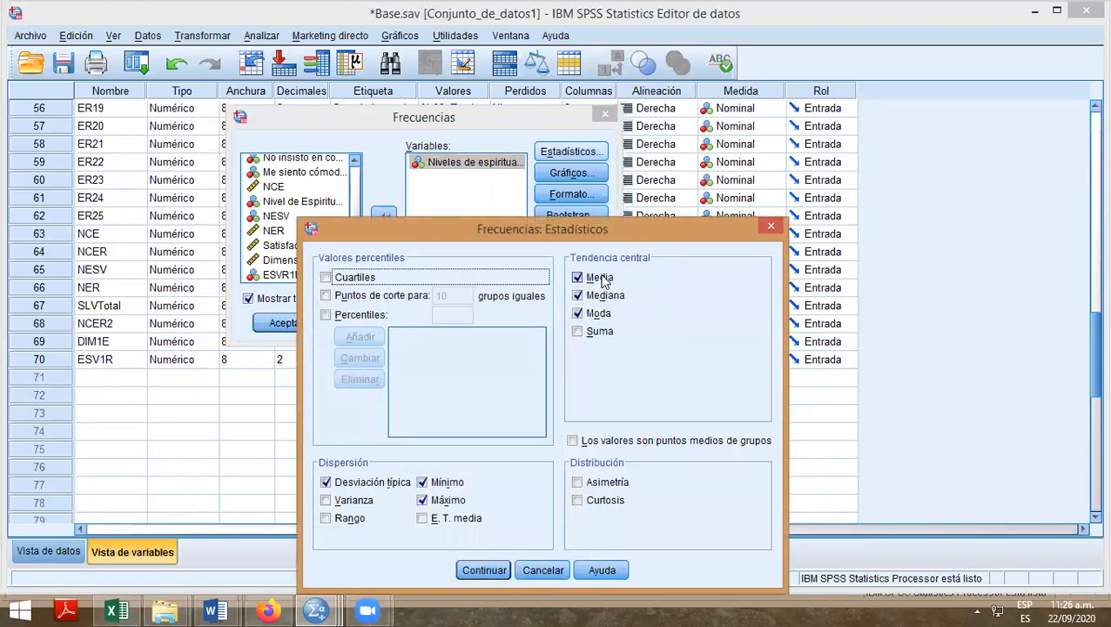
pyautogui.click(599, 278)
pyautogui.click(601, 296)
pyautogui.click(598, 313)
pyautogui.click(446, 483)
pyautogui.click(447, 499)
pyautogui.click(373, 483)
pyautogui.click(470, 576)
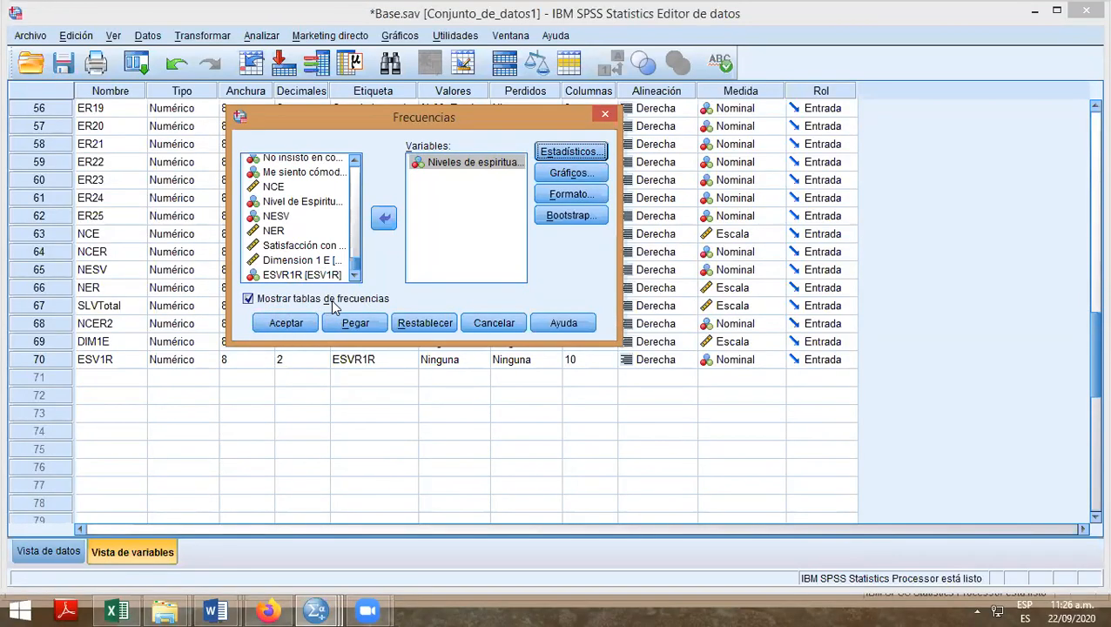
pyautogui.click(287, 322)
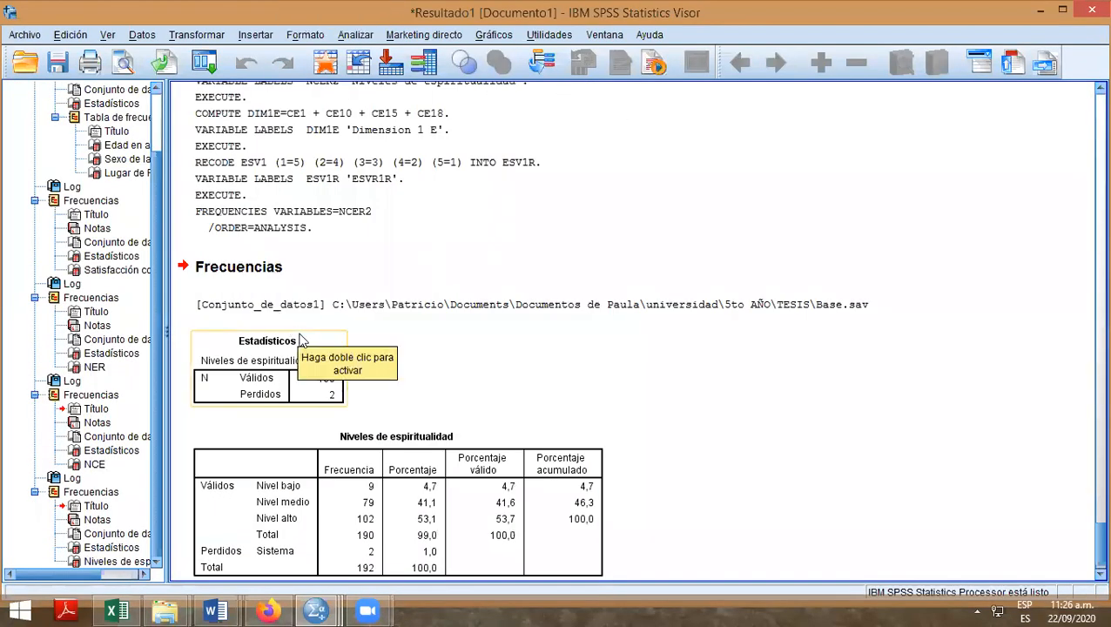
# Examine the Niveles de espiritualidad frequency table for the frequency and percentage of each level.
pyautogui.scroll(-1, 723, 435)
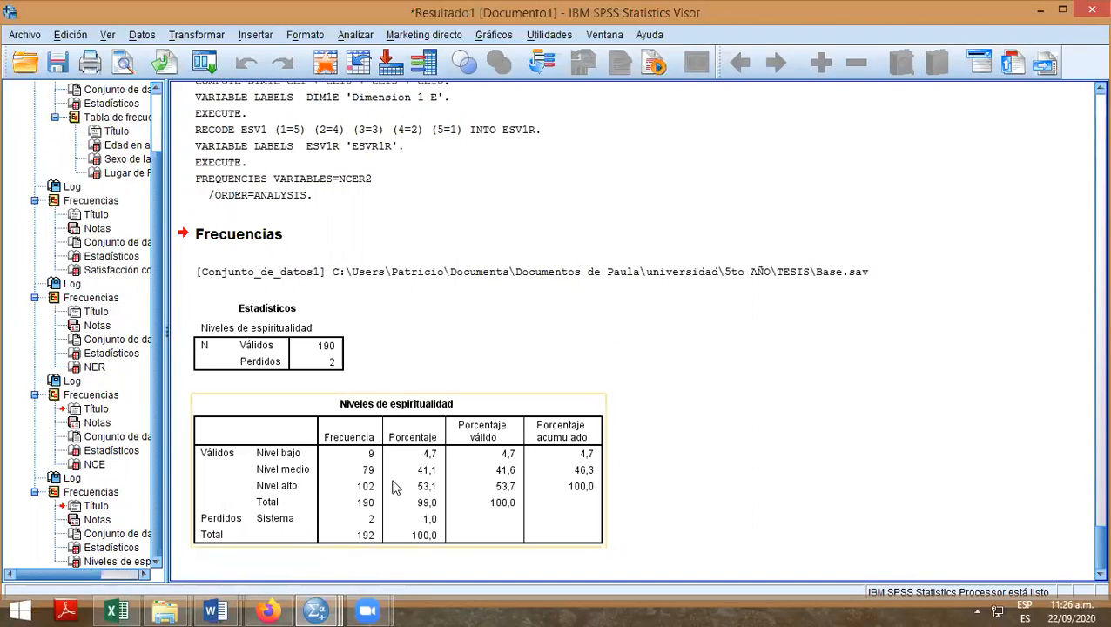
pyautogui.click(740, 430)
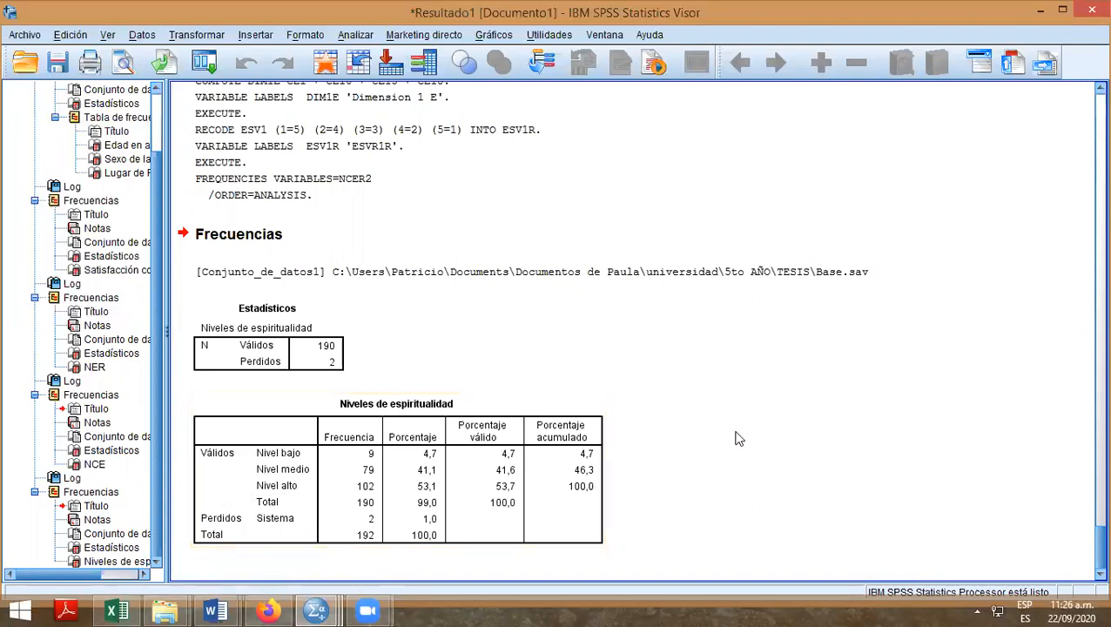
pyautogui.click(266, 485)
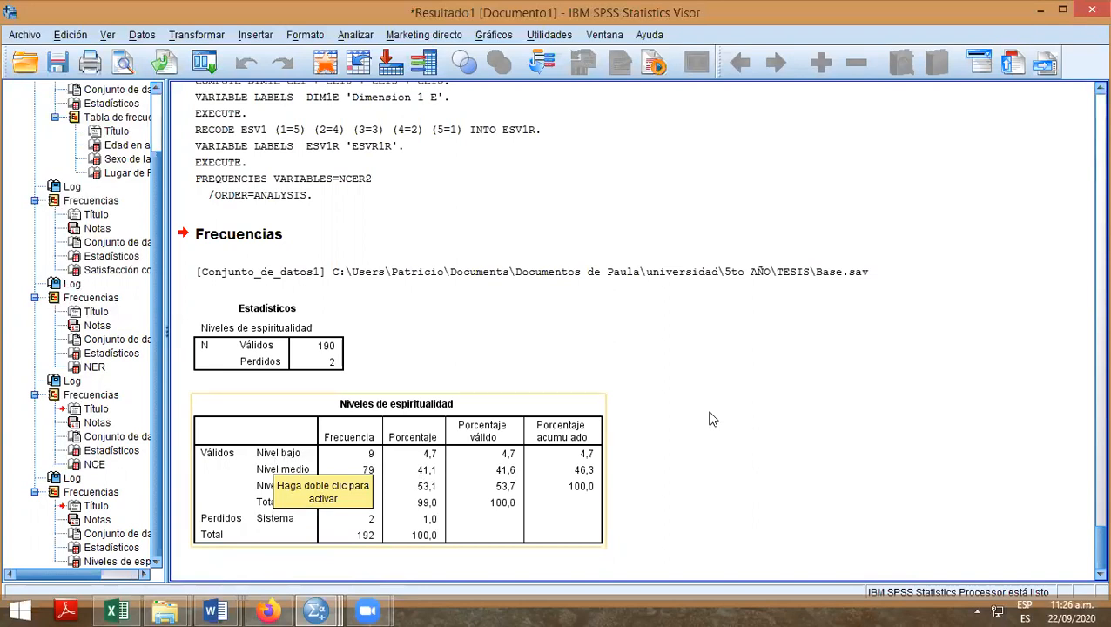
pyautogui.click(745, 419)
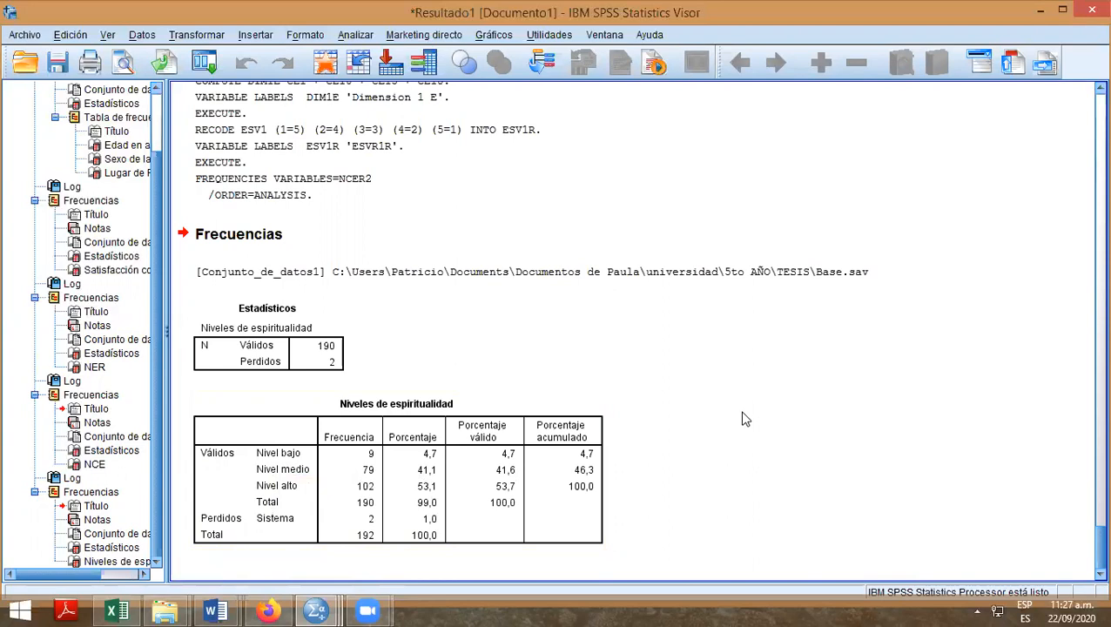
pyautogui.click(595, 514)
# Switch to the thesis document in Word and review how Tables 3 and 4 present the descriptive statistics and spirituality levels.
pyautogui.moveTo(216, 609)
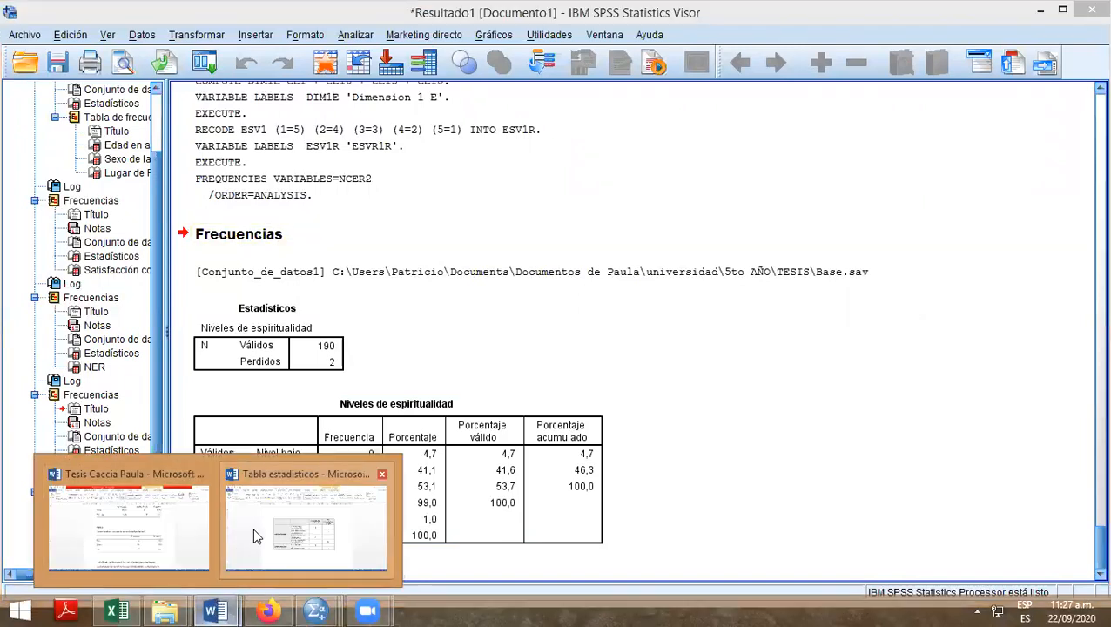
pyautogui.click(255, 535)
pyautogui.click(139, 535)
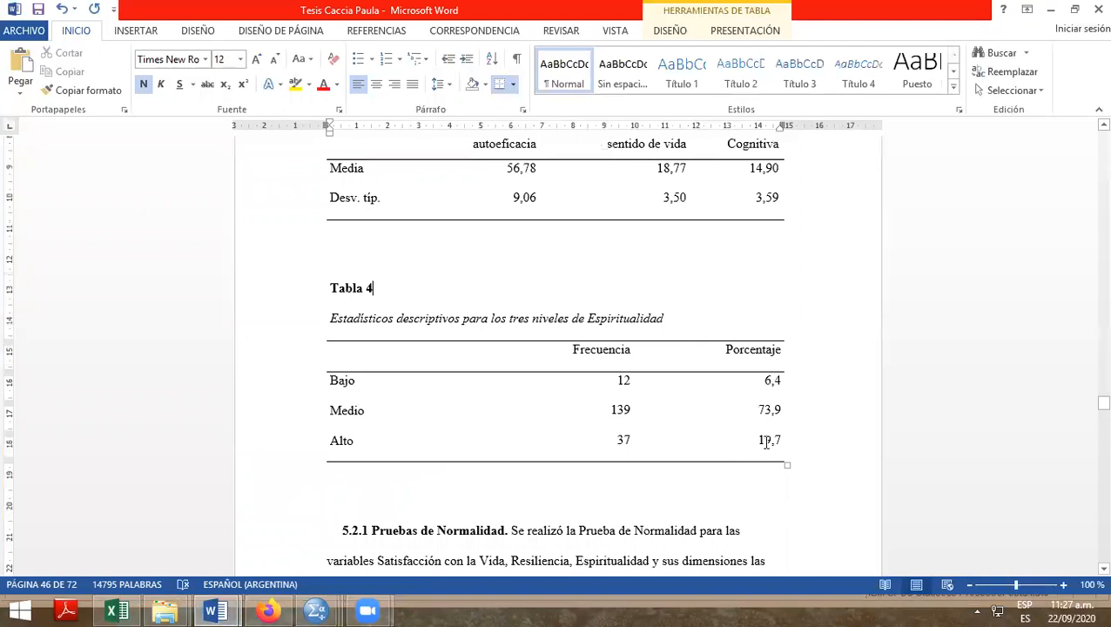
pyautogui.scroll(2, 566, 431)
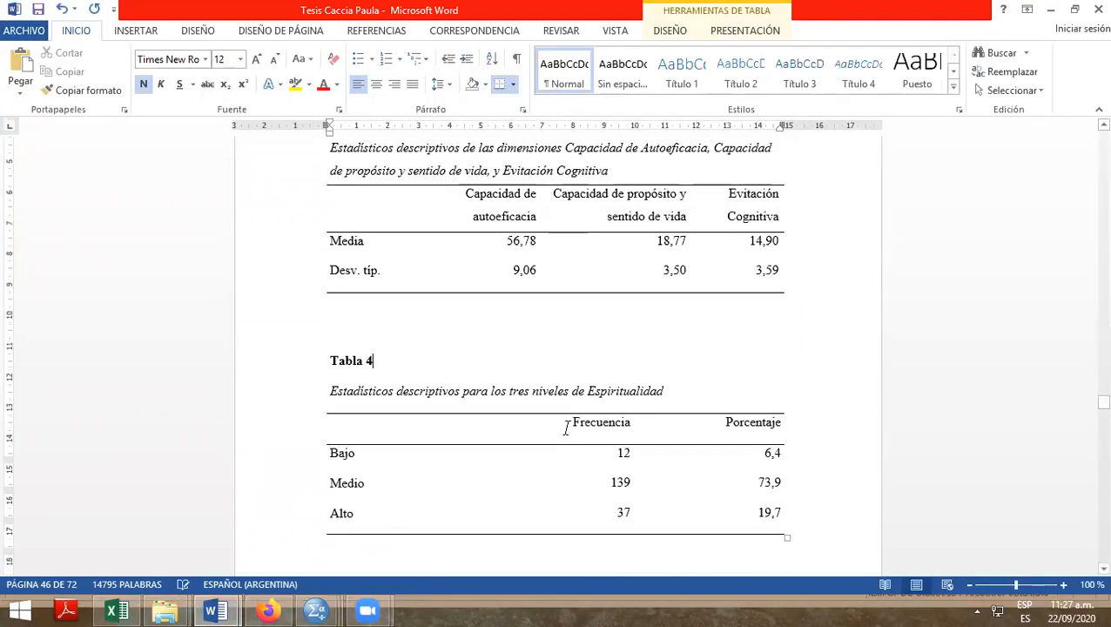
pyautogui.scroll(1, 566, 427)
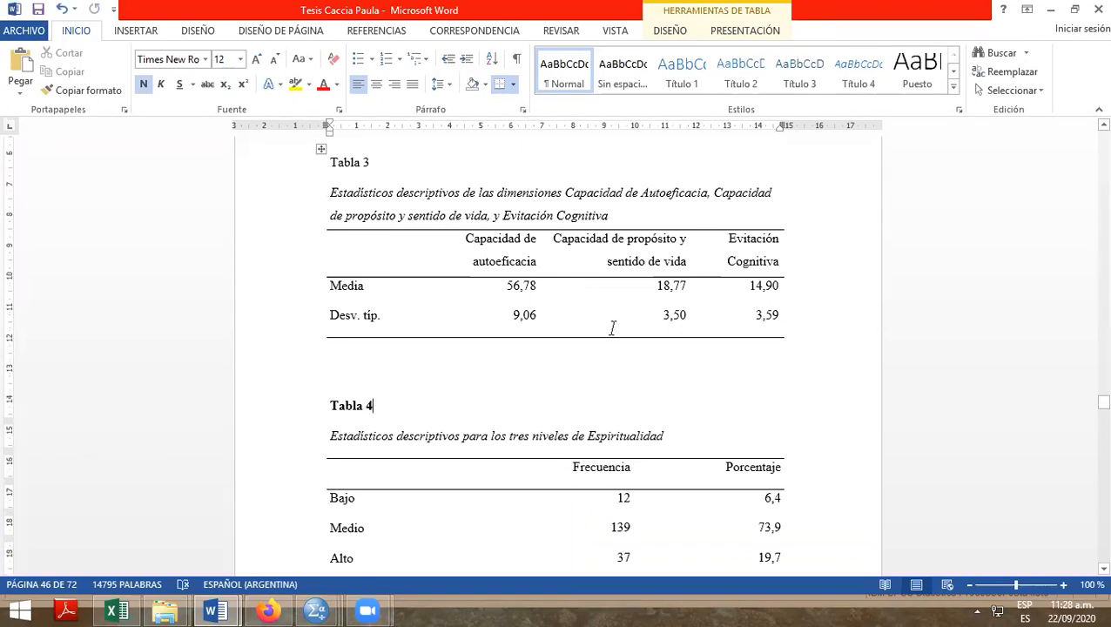
pyautogui.scroll(-5, 611, 325)
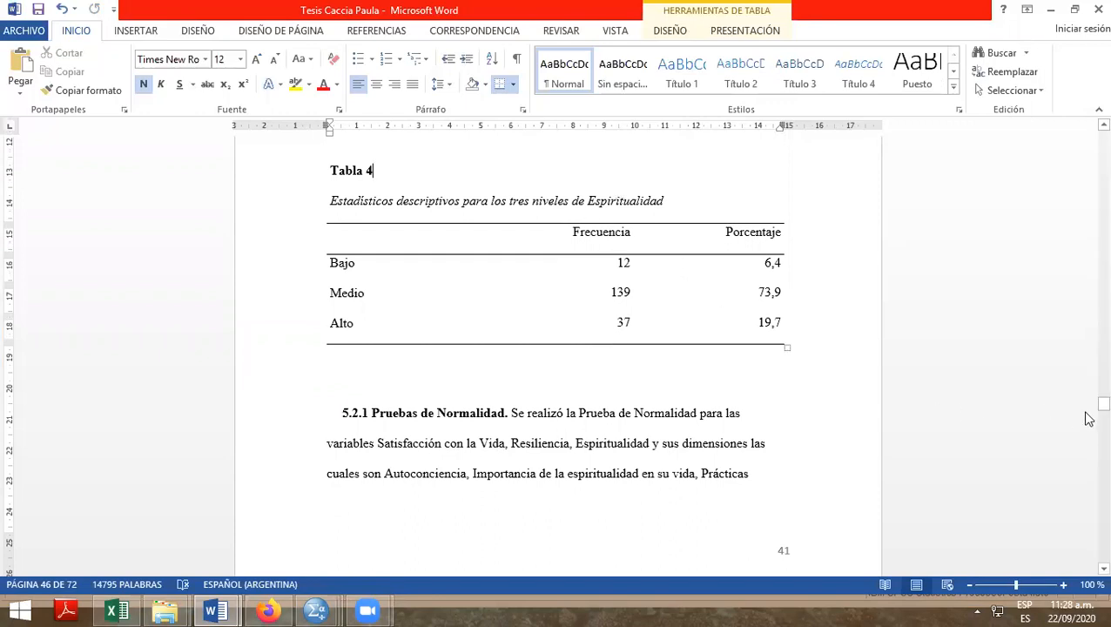
pyautogui.moveTo(1100, 406); pyautogui.dragTo(1085, 411)
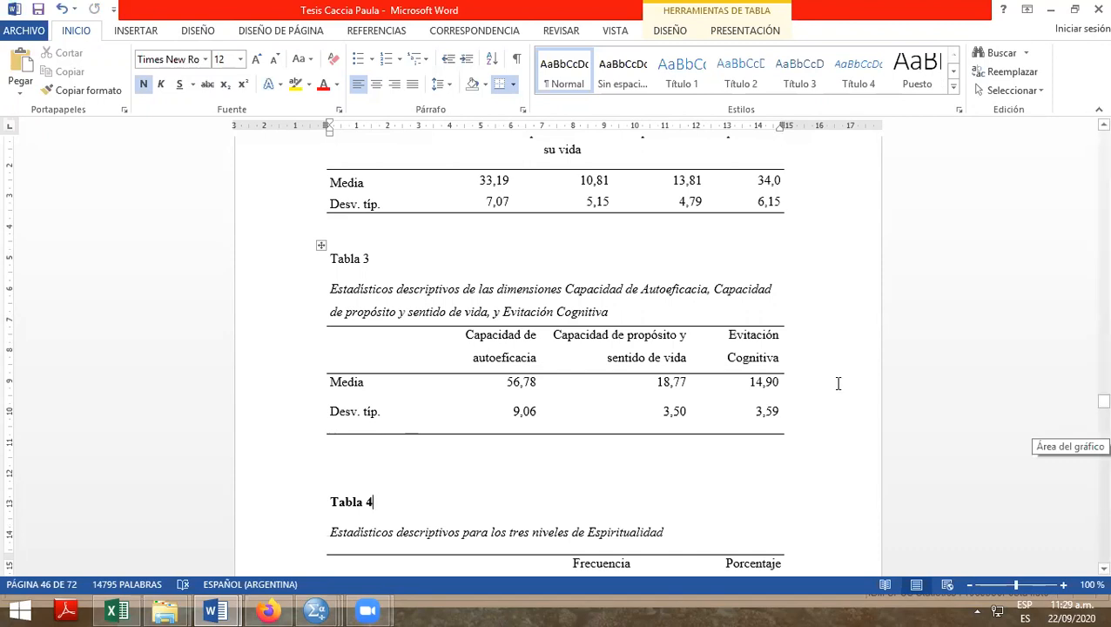
pyautogui.scroll(-8, 835, 371)
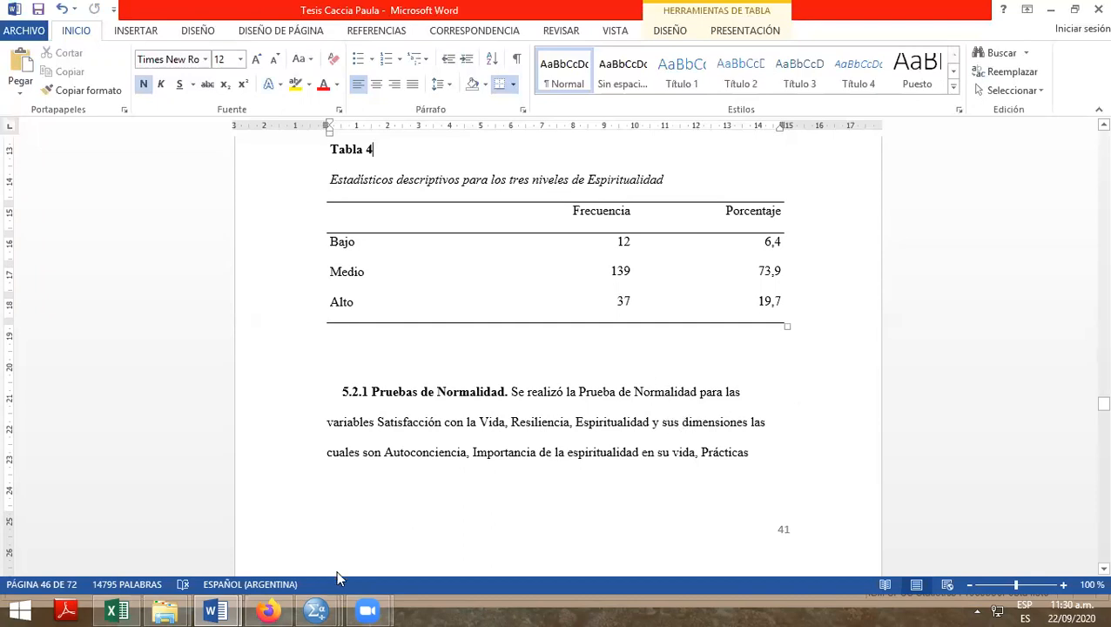
# Return to Base.sav in SPSS and set up an Explore analysis with NCE, NER and Satisfacción con la vida as dependent variables.
pyautogui.moveTo(322, 609)
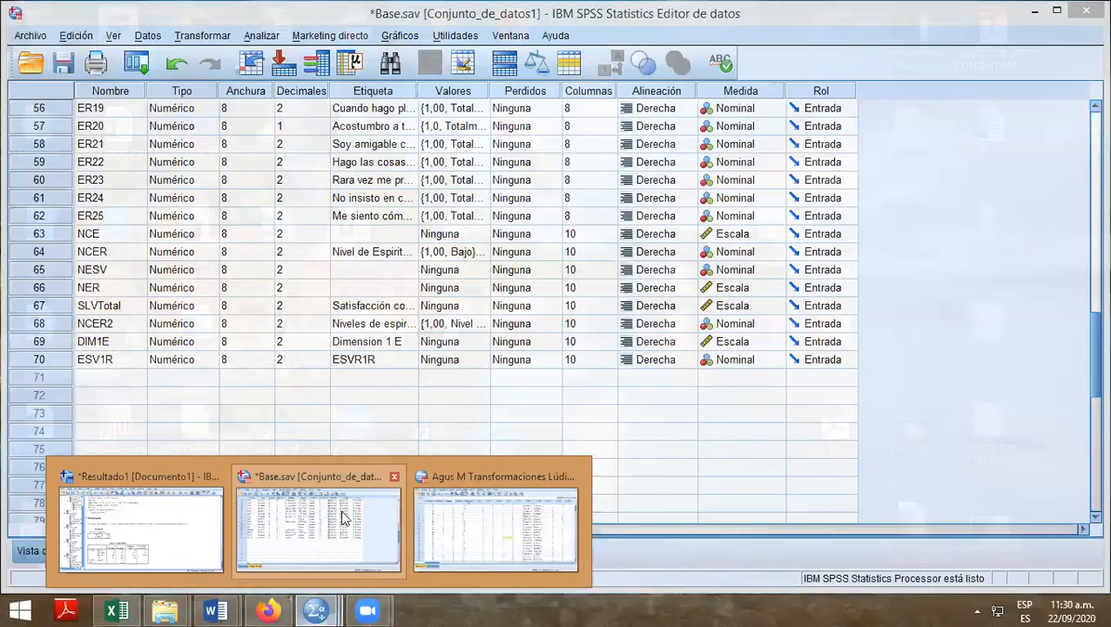
pyautogui.click(334, 533)
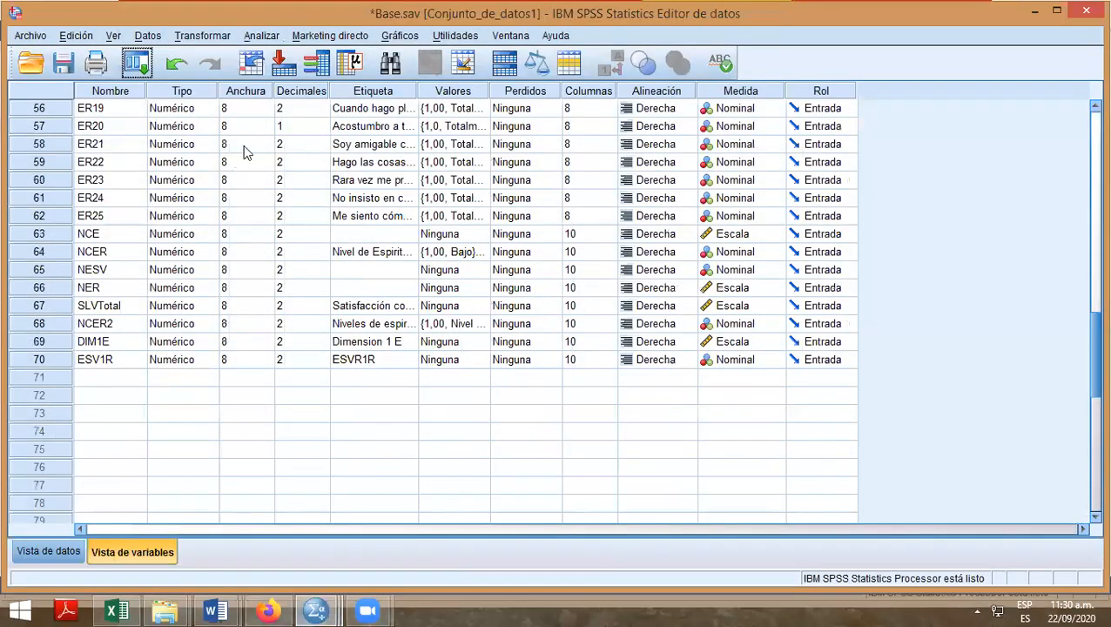
pyautogui.click(262, 36)
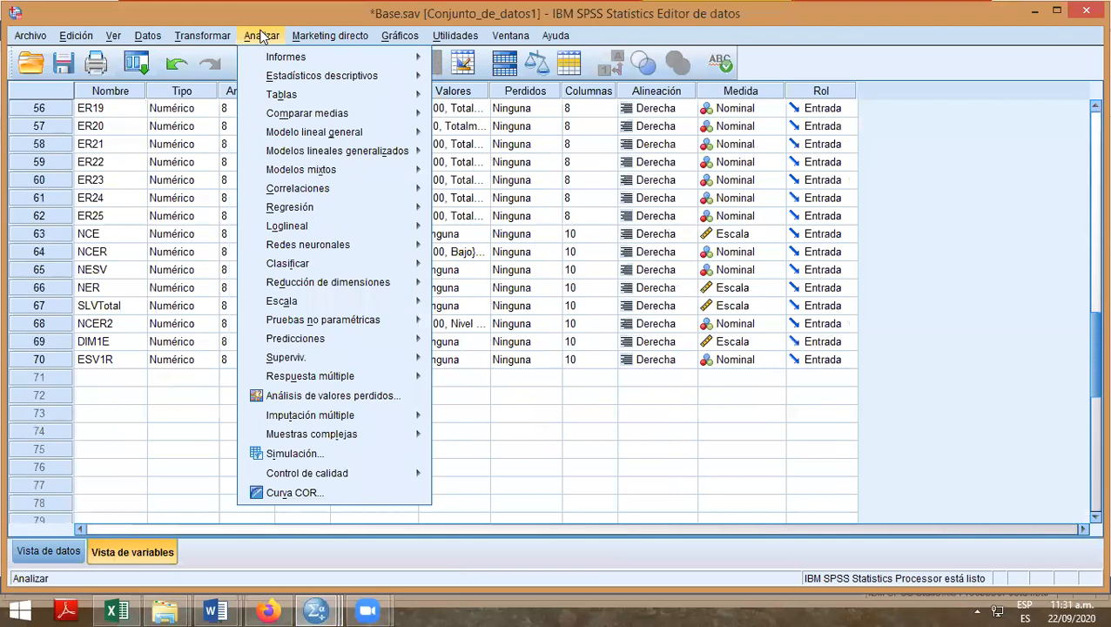
pyautogui.moveTo(348, 81)
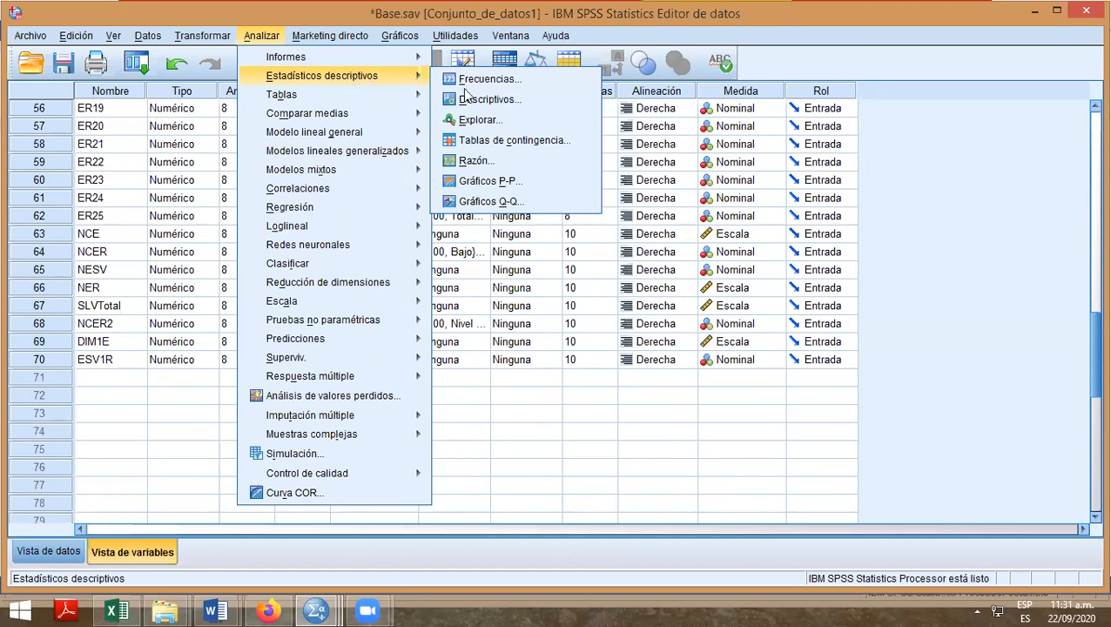
pyautogui.click(470, 122)
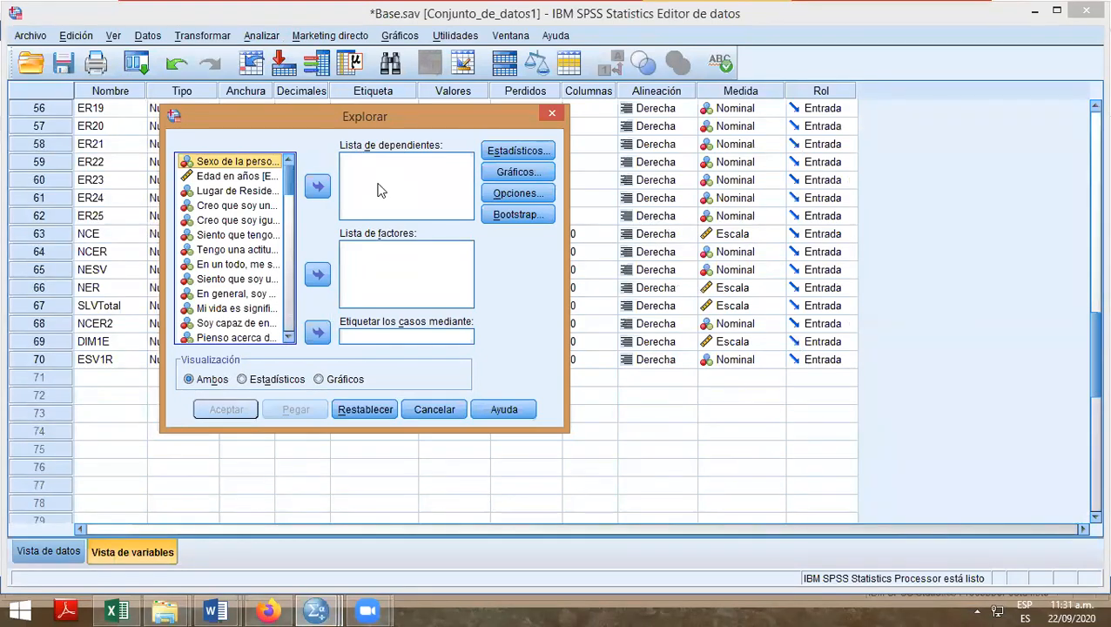
pyautogui.moveTo(290, 177); pyautogui.dragTo(310, 324)
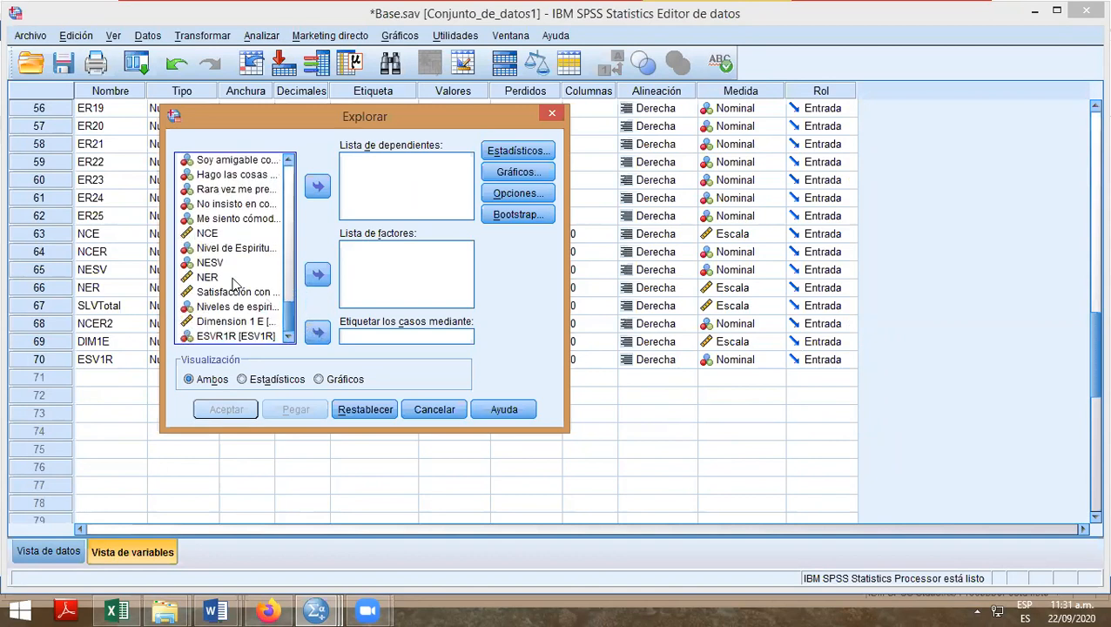
pyautogui.click(209, 234)
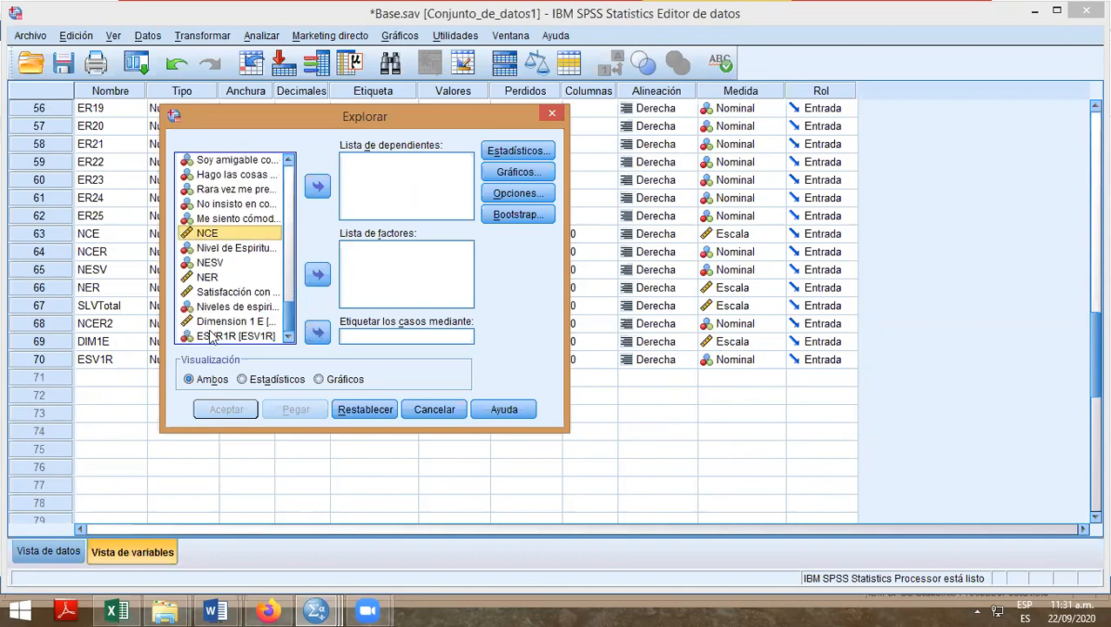
pyautogui.click(317, 187)
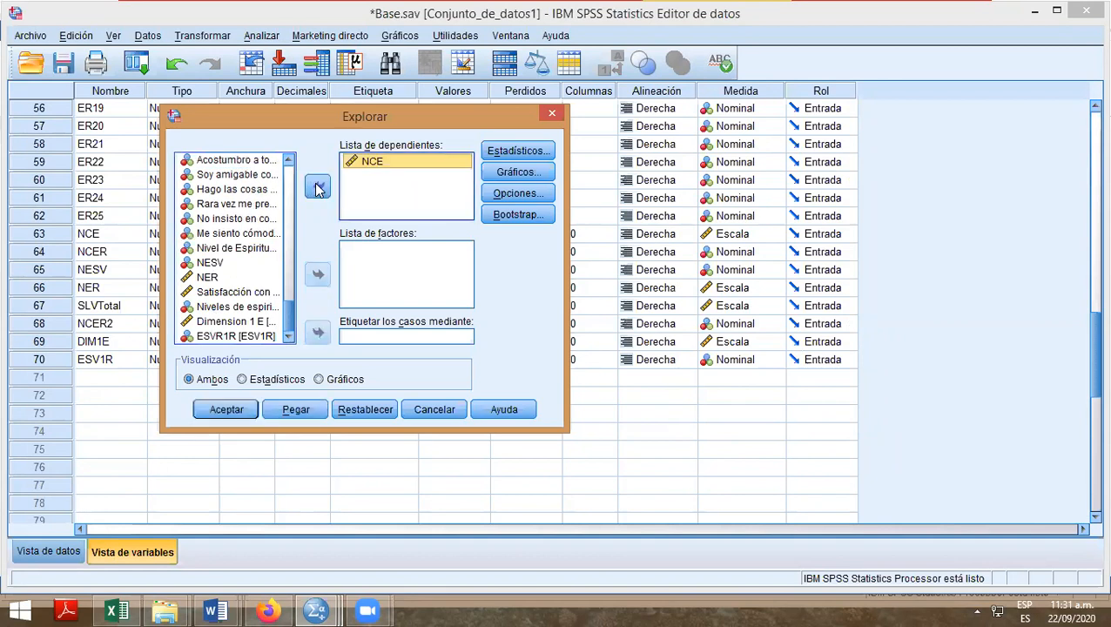
pyautogui.click(214, 278)
pyautogui.click(317, 186)
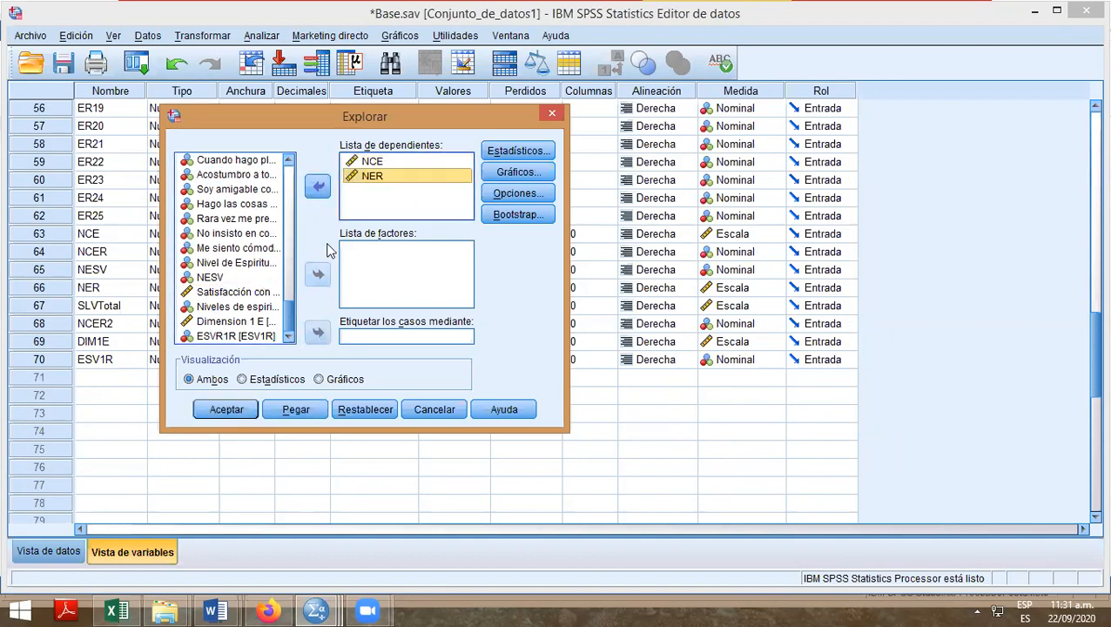
pyautogui.click(214, 294)
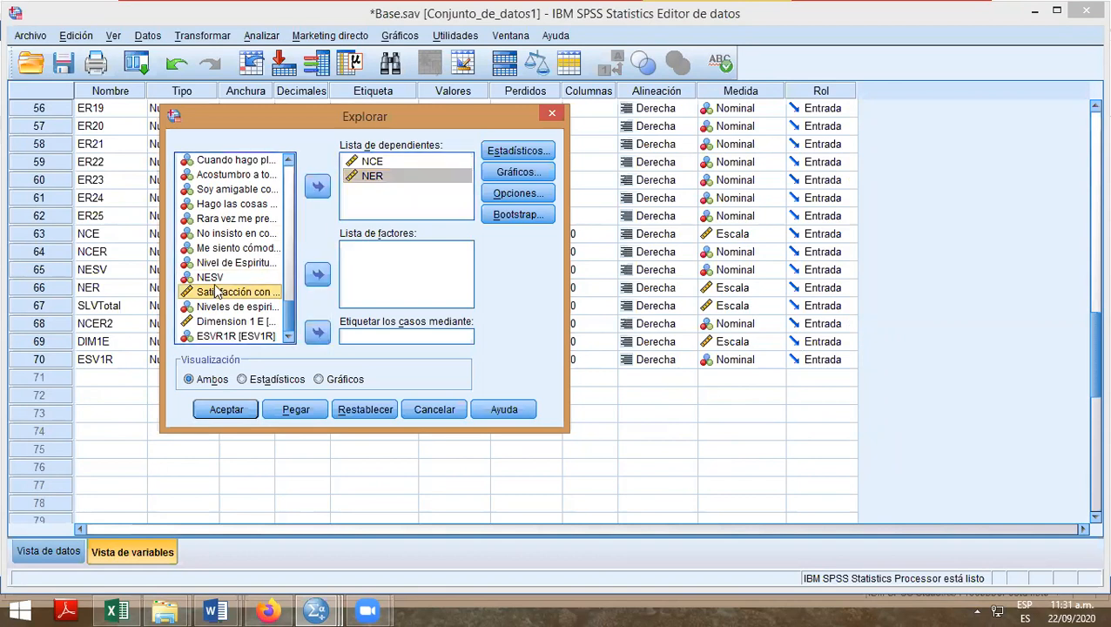
pyautogui.click(316, 186)
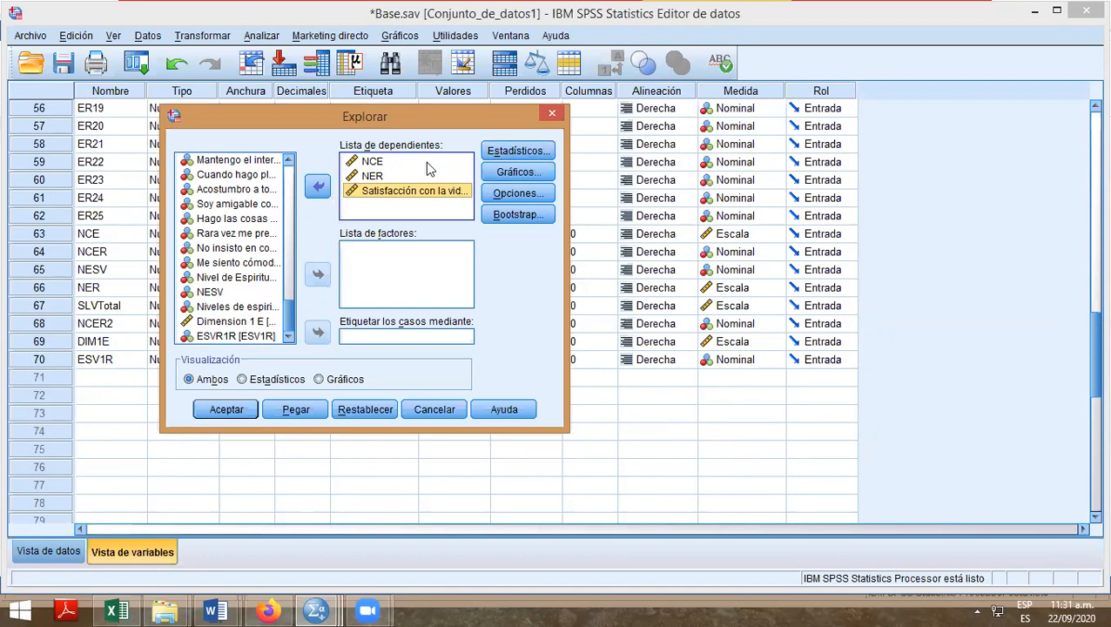
# Include normality plots with tests (Gráficos con pruebas de normalidad) in the Explore analysis and run it.
pyautogui.click(512, 153)
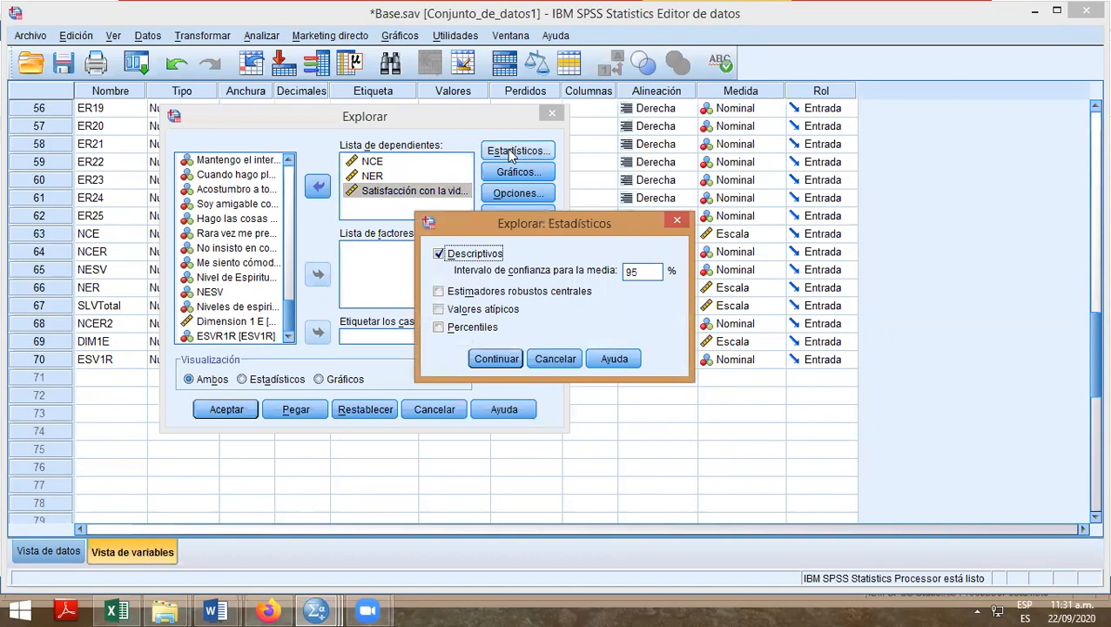
pyautogui.click(552, 359)
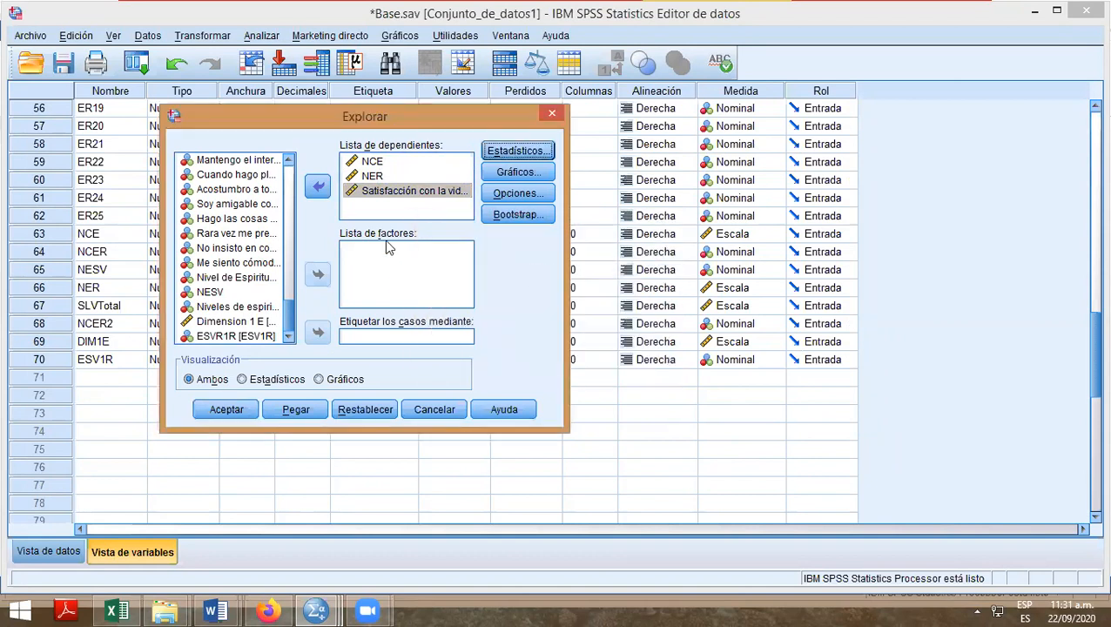
pyautogui.click(493, 174)
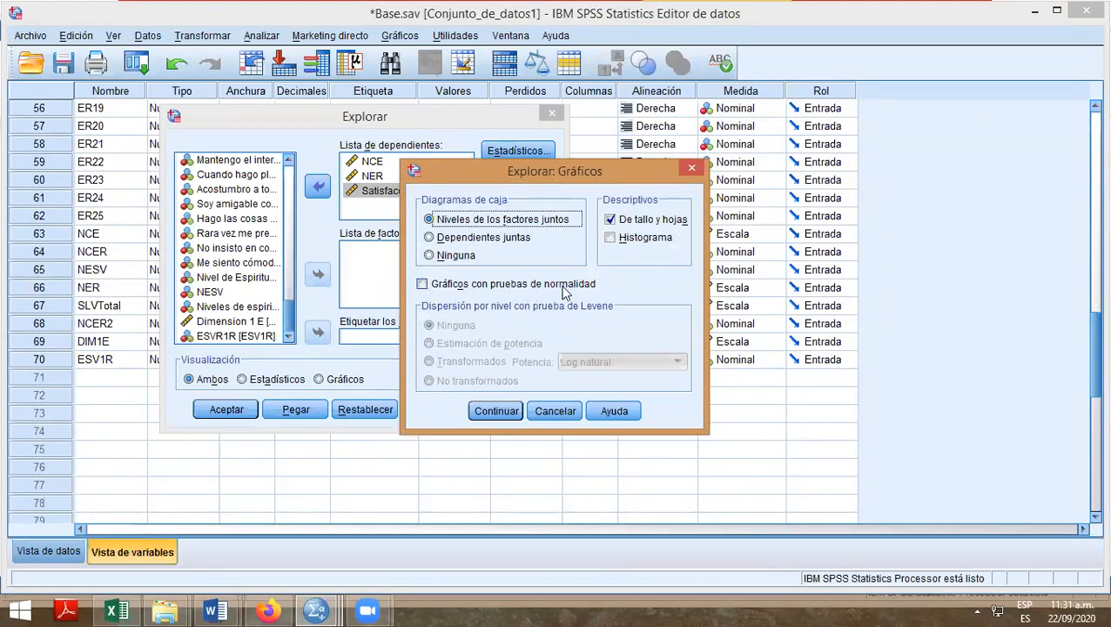
pyautogui.click(421, 284)
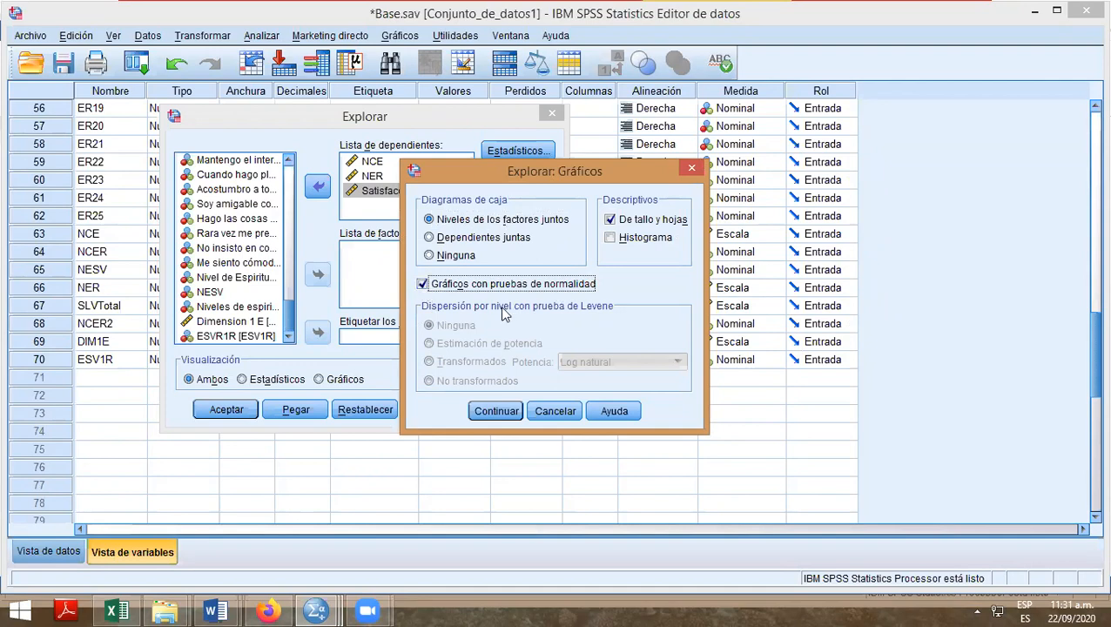
pyautogui.click(498, 412)
pyautogui.click(216, 411)
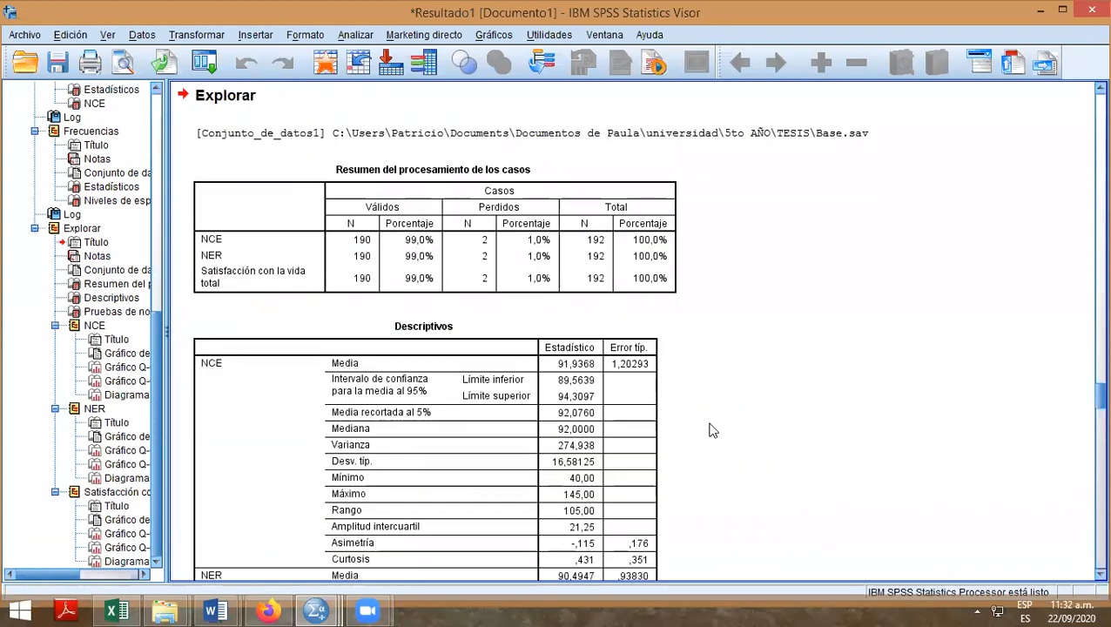
# Review the Pruebas de normalidad table, and check the R de Pearson and Rho de Spearman criteria in the Tabla estadisticos Word document.
pyautogui.scroll(-15, 707, 415)
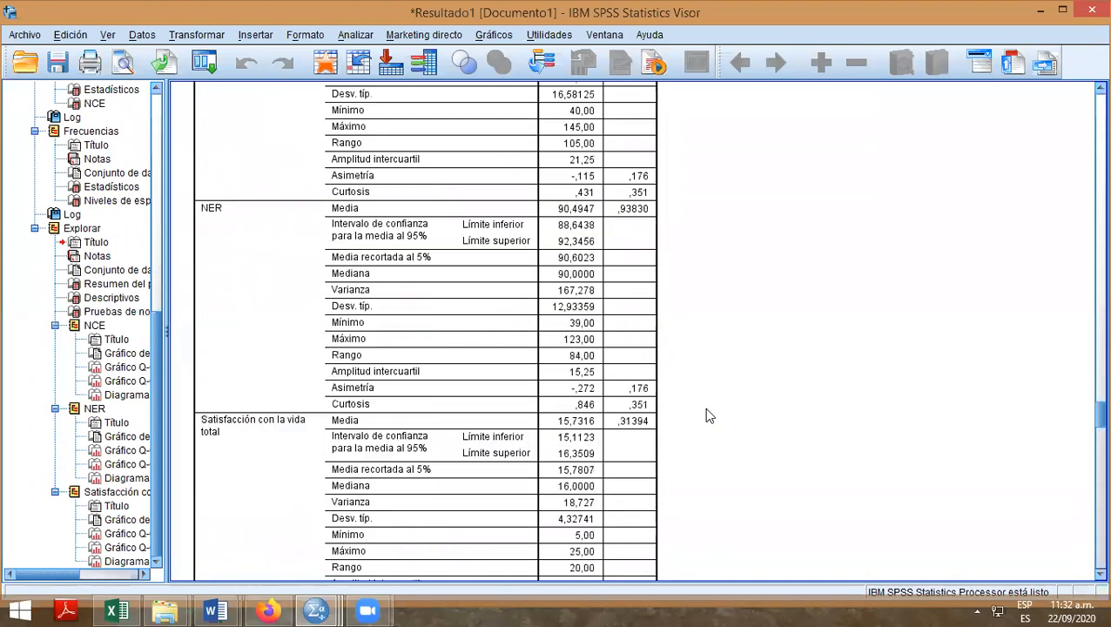
pyautogui.scroll(2, 707, 415)
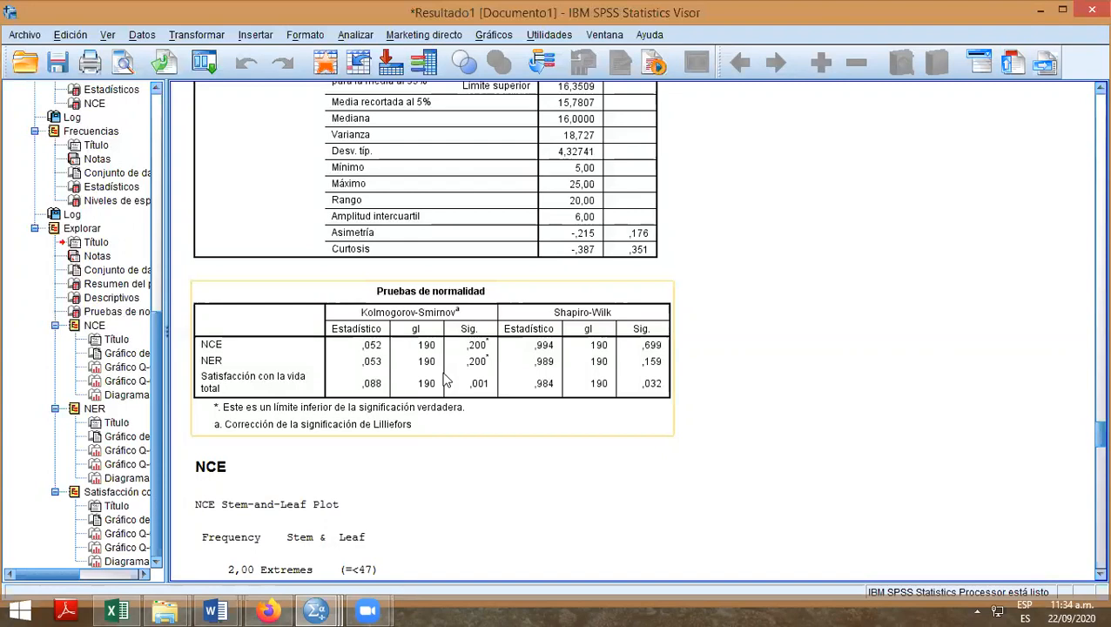
pyautogui.moveTo(229, 609)
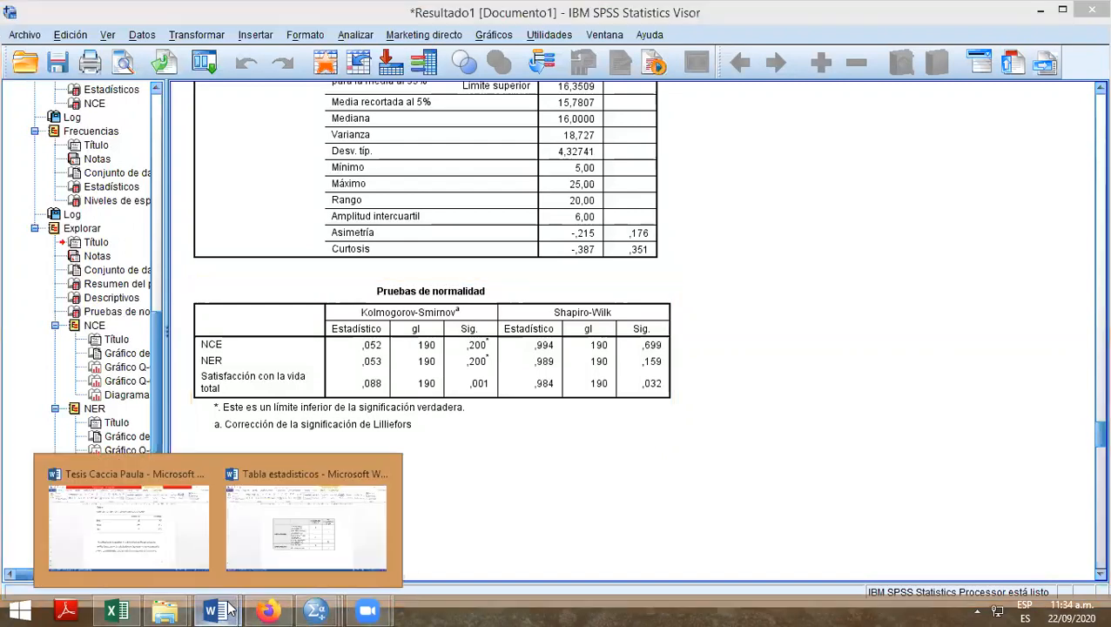
pyautogui.click(246, 550)
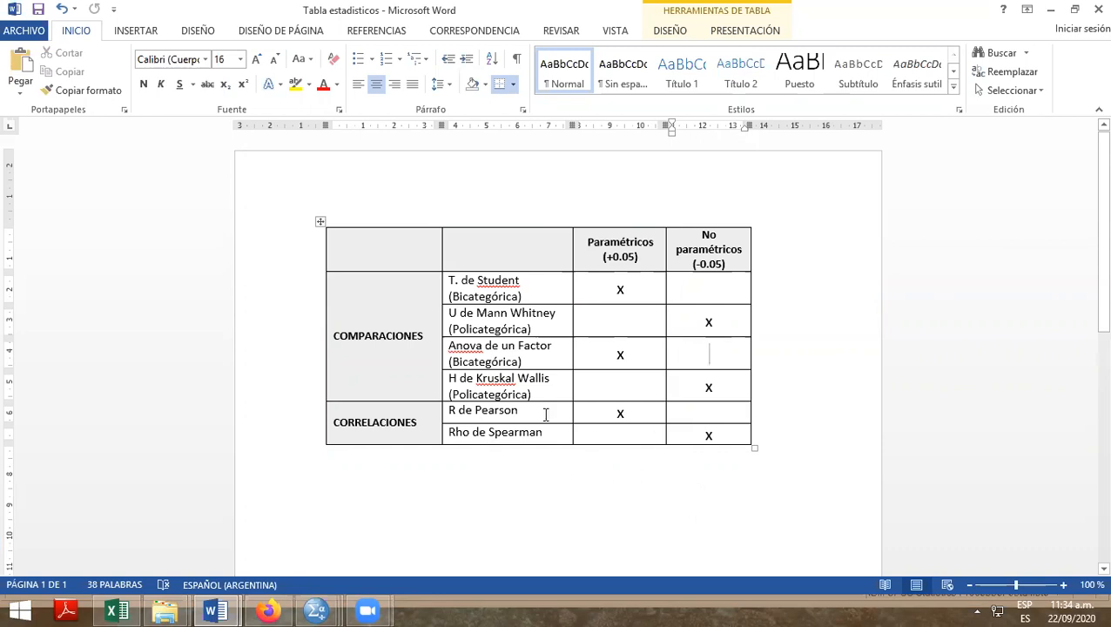
pyautogui.moveTo(349, 424); pyautogui.dragTo(687, 425)
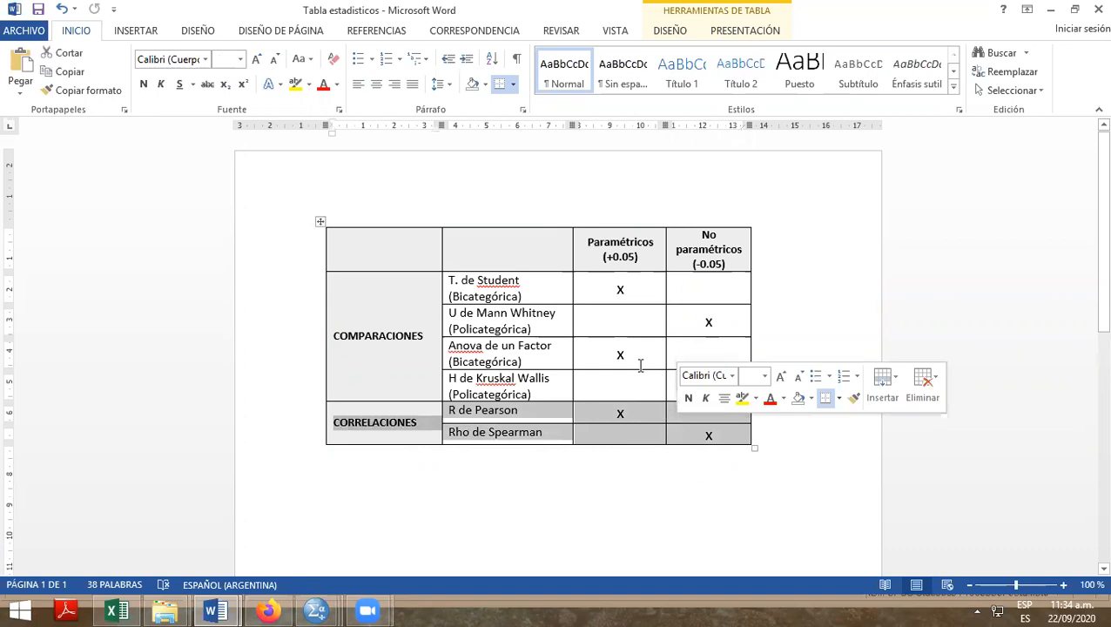
pyautogui.click(470, 433)
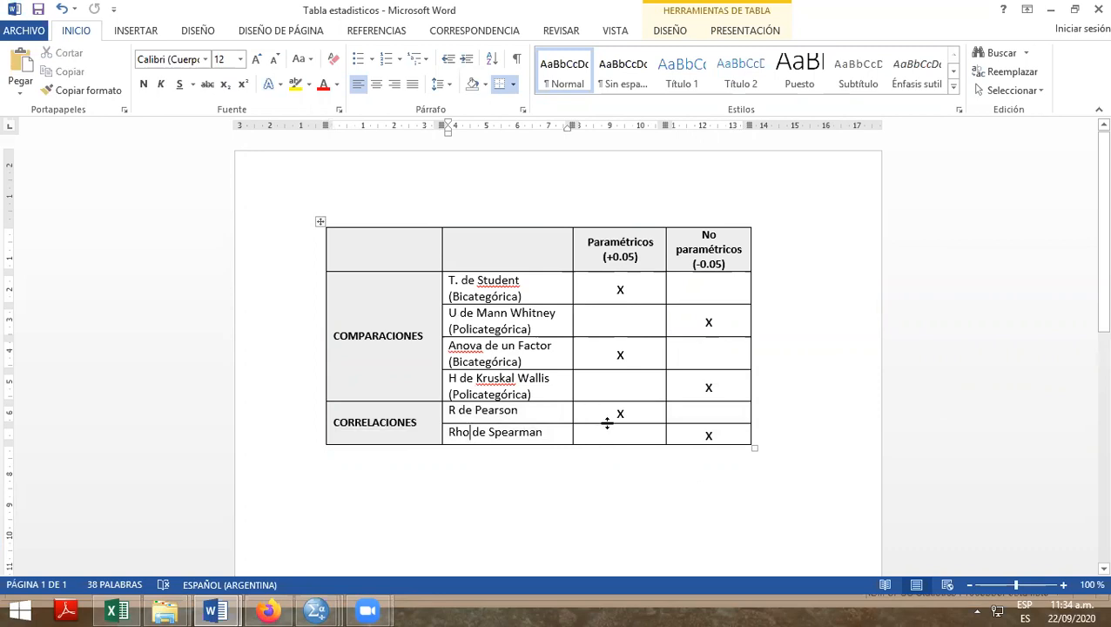
pyautogui.moveTo(630, 414); pyautogui.dragTo(487, 413)
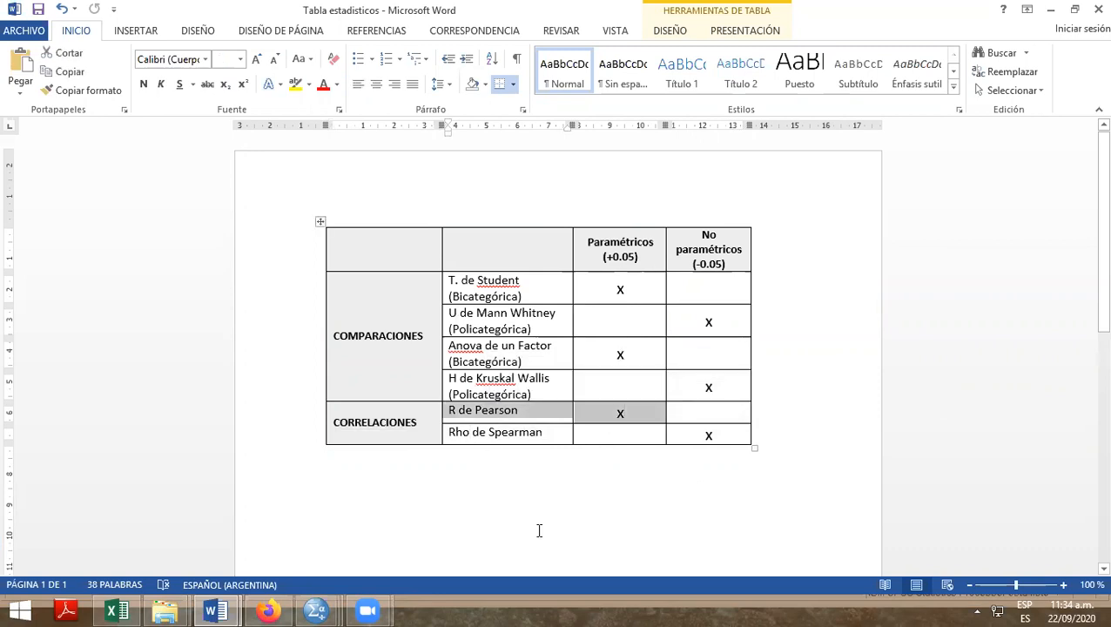
pyautogui.click(577, 415)
# Return to Base.sav in SPSS and run a two-tailed bivariate Pearson correlation between NCE and NER.
pyautogui.moveTo(315, 611)
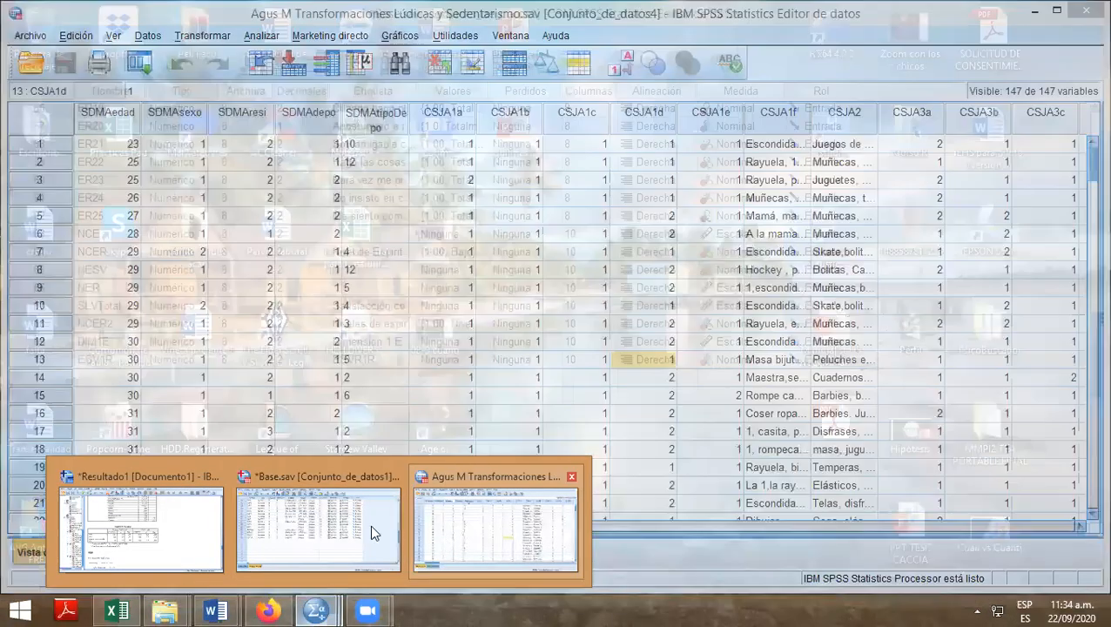
pyautogui.click(370, 533)
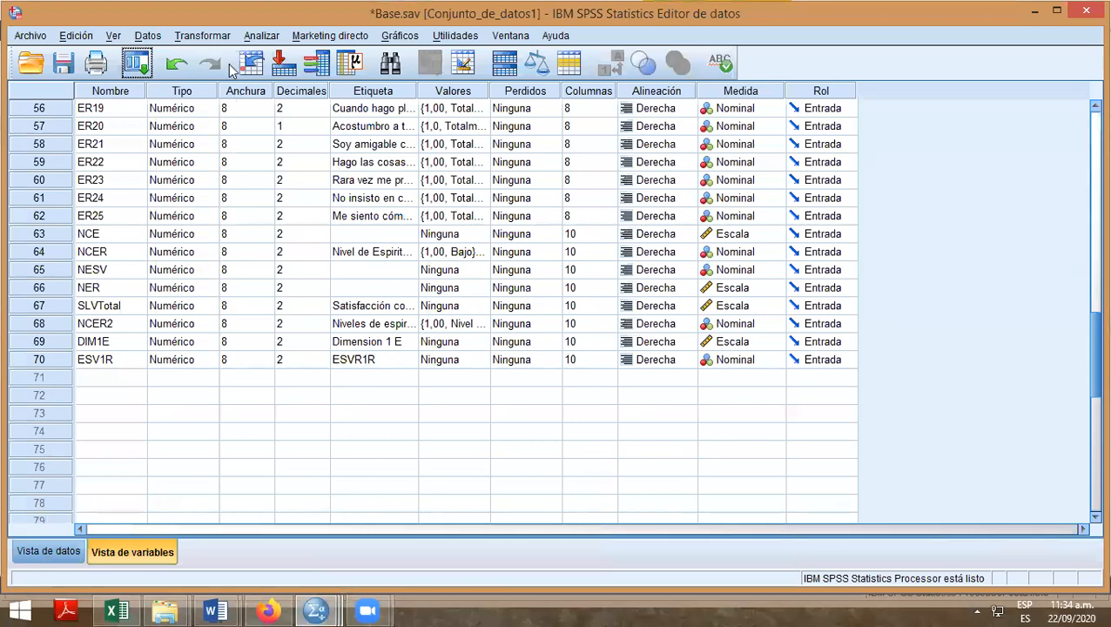
pyautogui.click(261, 36)
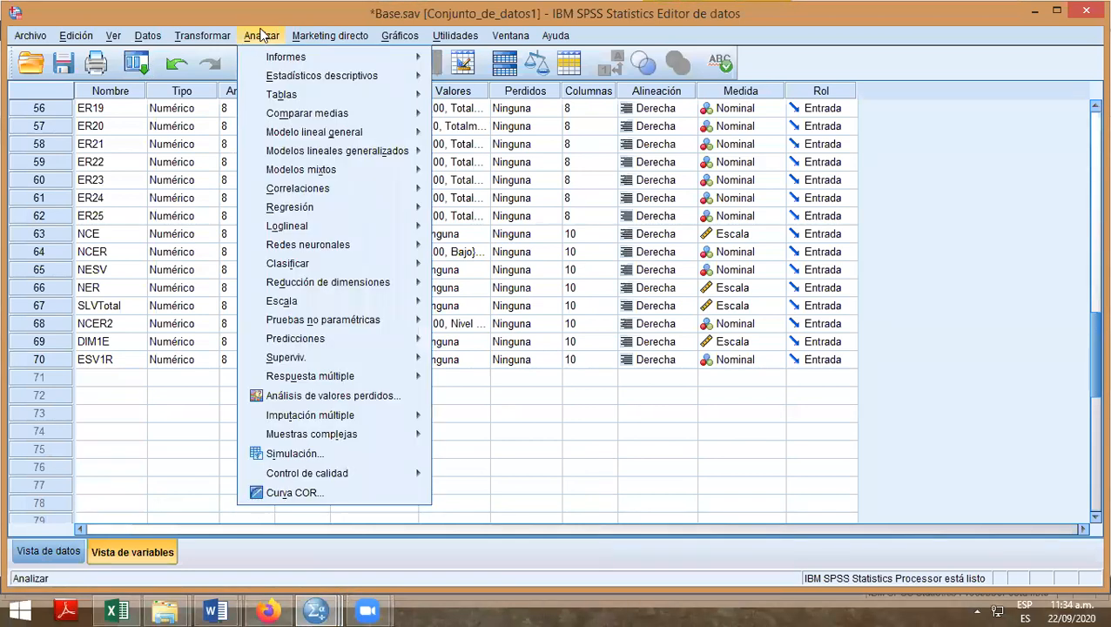
pyautogui.moveTo(346, 191)
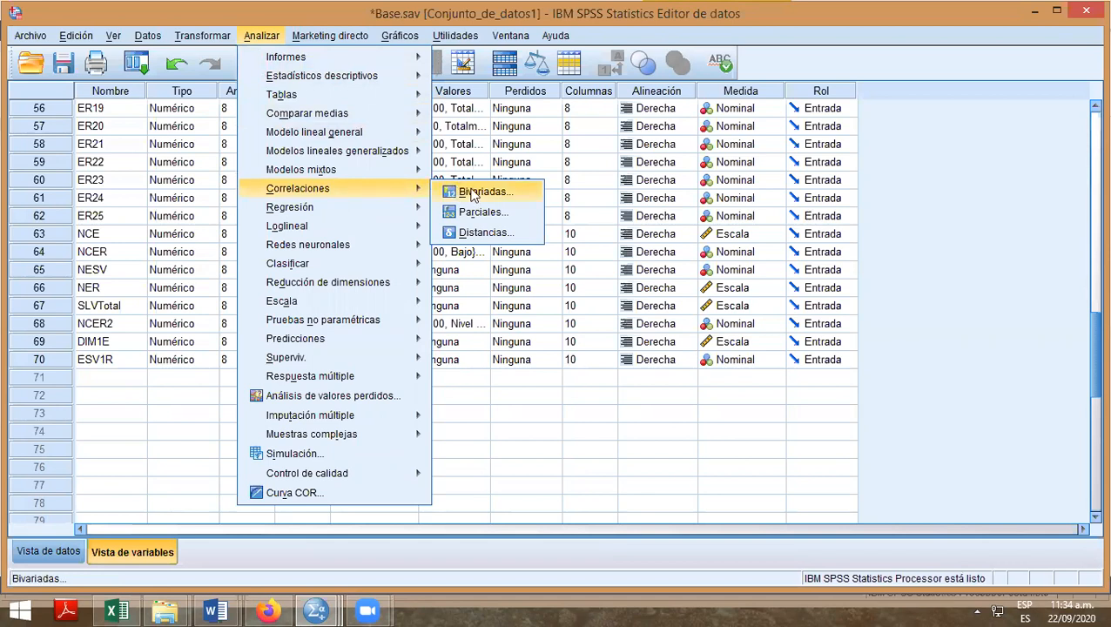
pyautogui.click(509, 198)
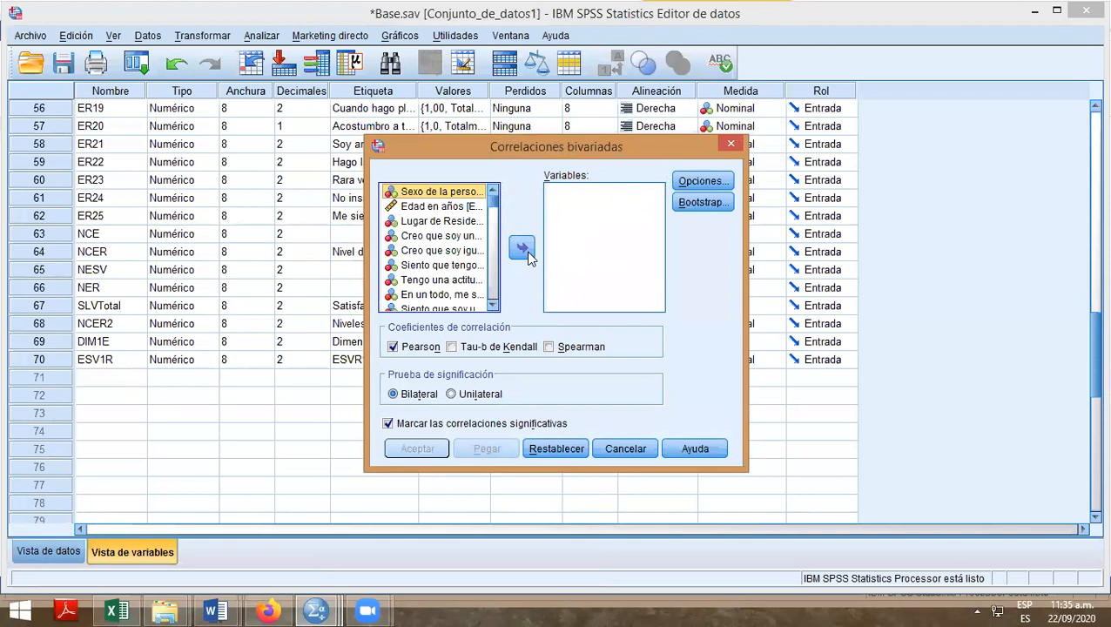
pyautogui.moveTo(493, 207); pyautogui.dragTo(504, 311)
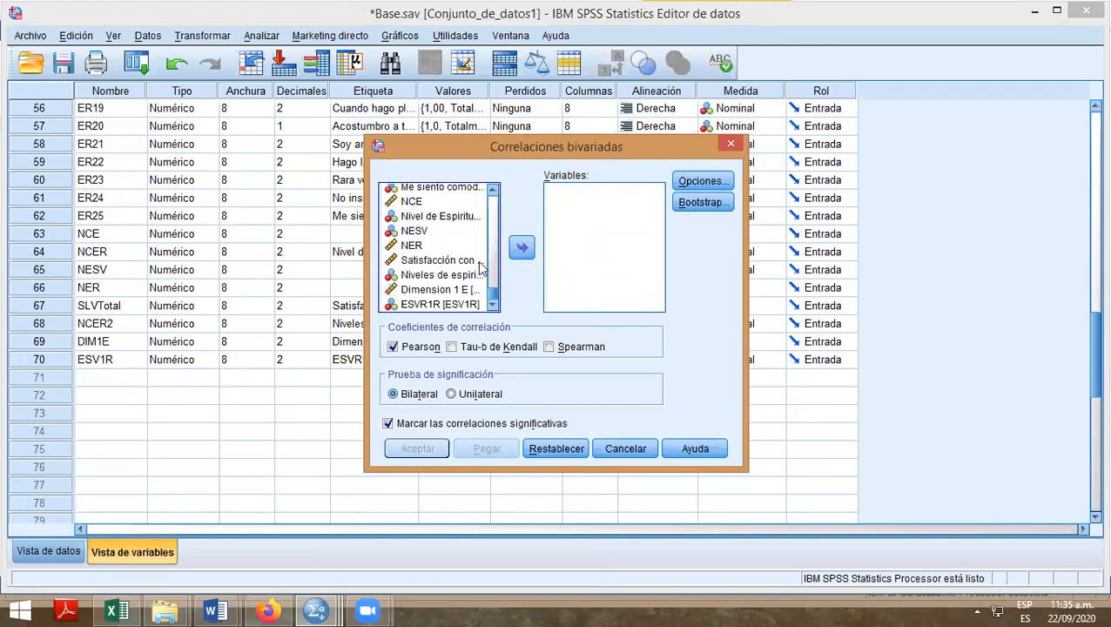
pyautogui.click(416, 202)
pyautogui.click(522, 247)
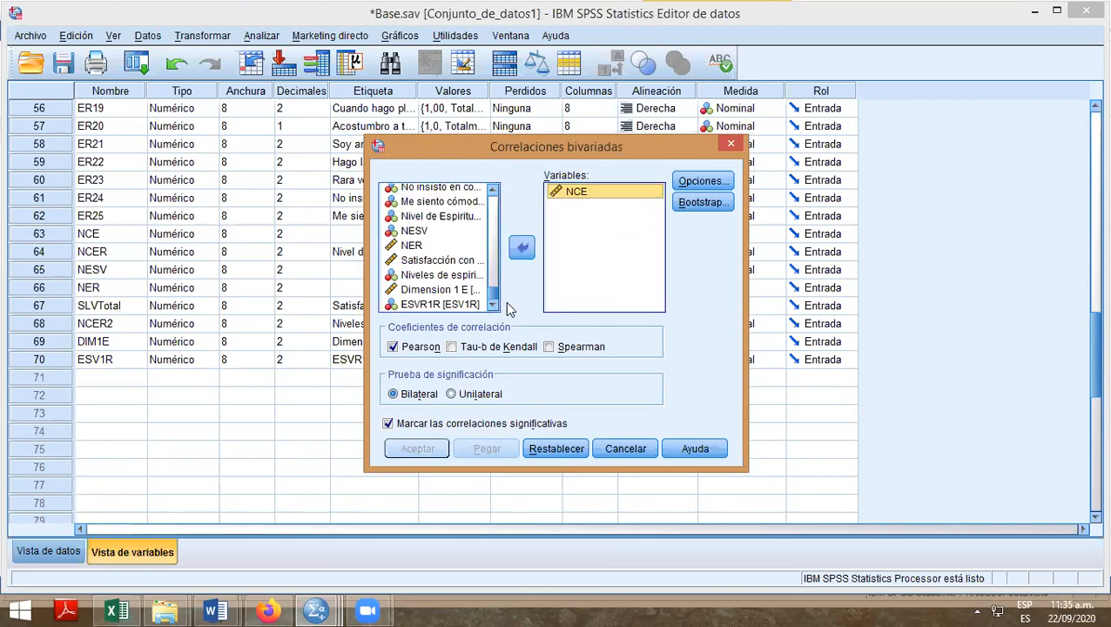
pyautogui.click(409, 247)
pyautogui.click(522, 247)
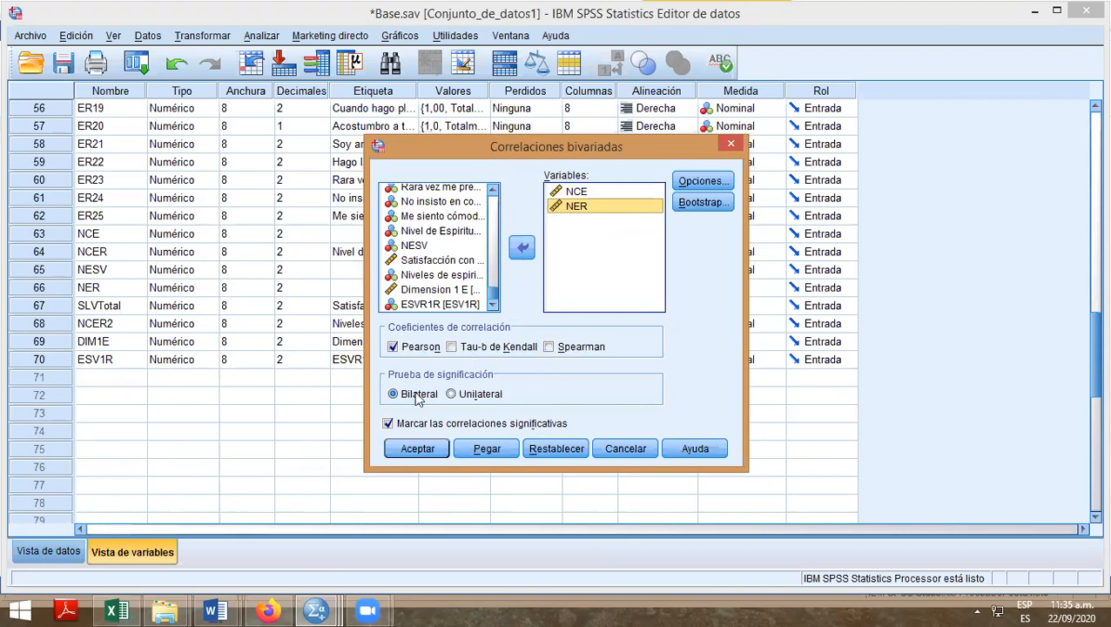
pyautogui.click(416, 448)
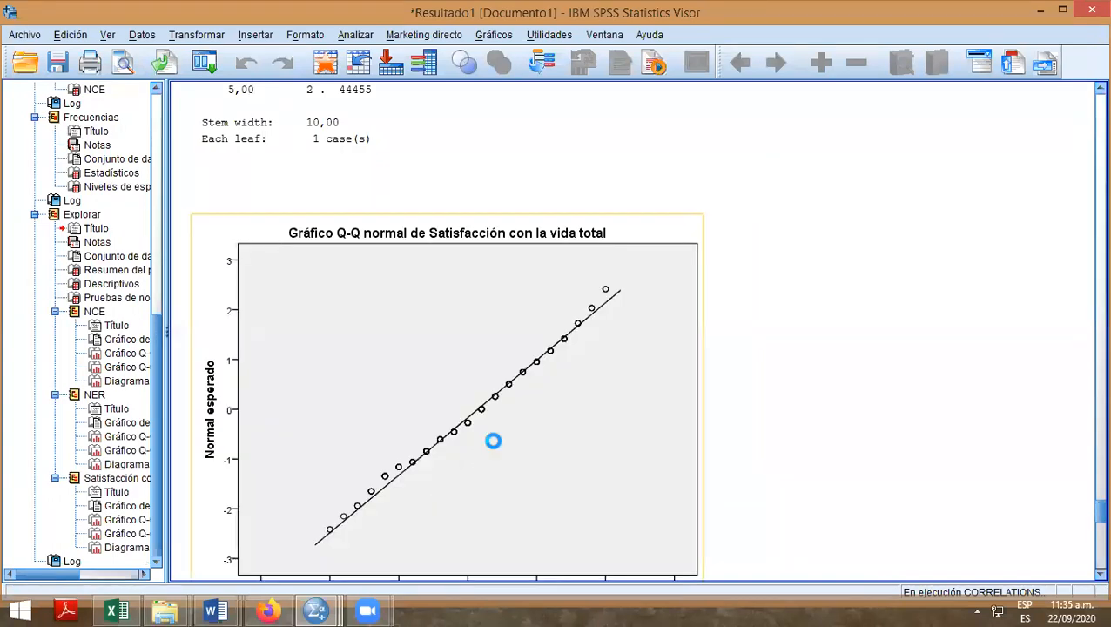
pyautogui.scroll(-1, 625, 425)
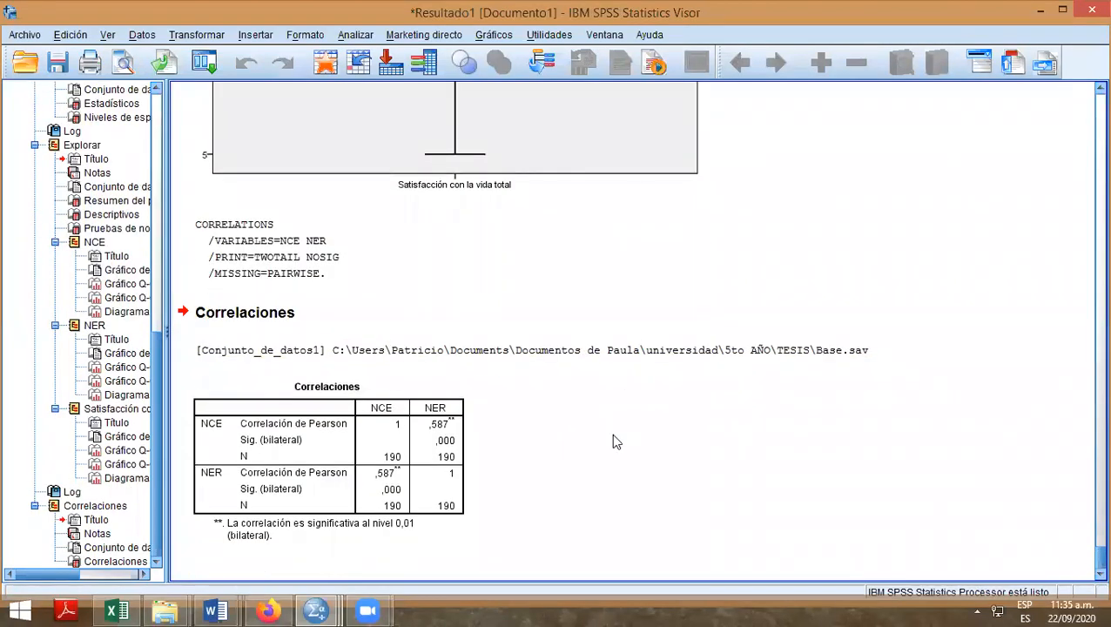
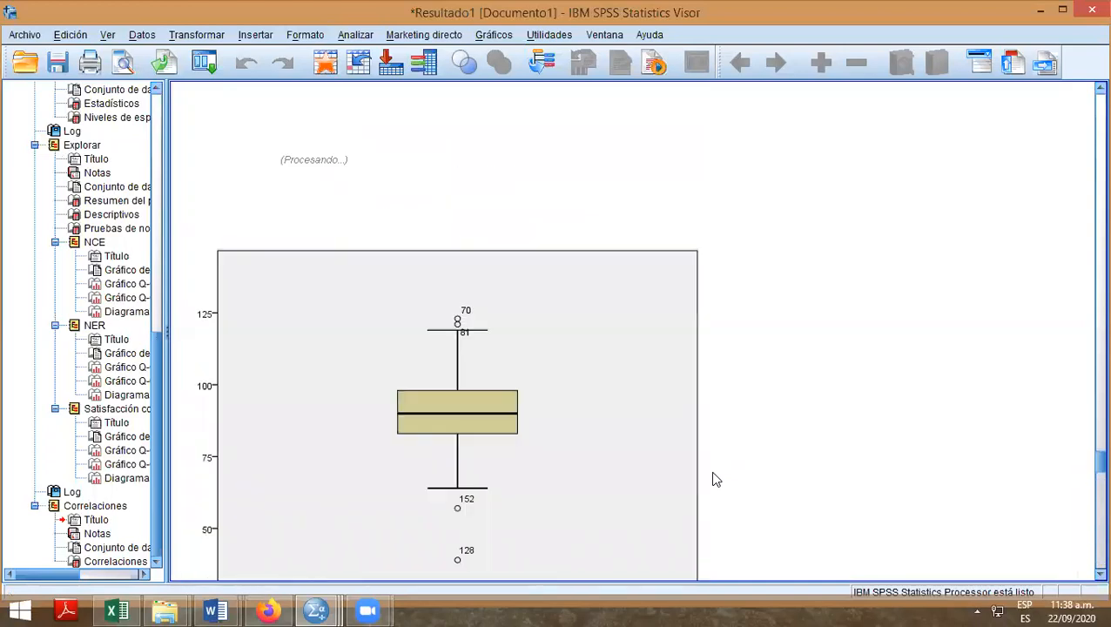
# Recheck the normality significance of Satisfacción con la vida total against the parametric test criteria in the Tabla estadisticos Word document.
pyautogui.scroll(12, 707, 482)
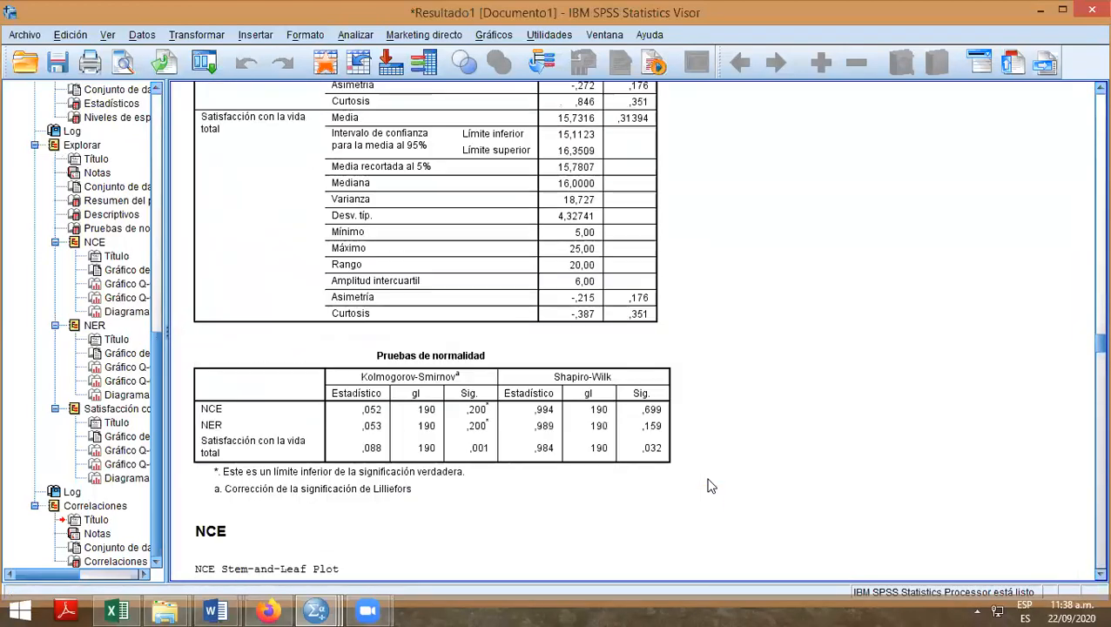
pyautogui.click(262, 501)
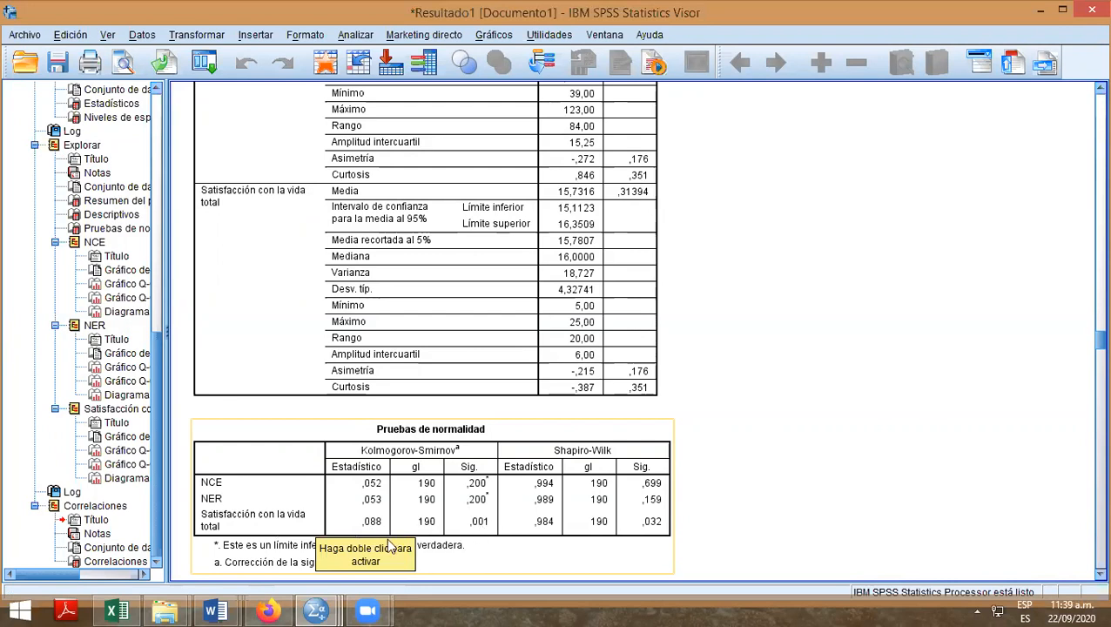
pyautogui.moveTo(232, 610)
pyautogui.click(248, 553)
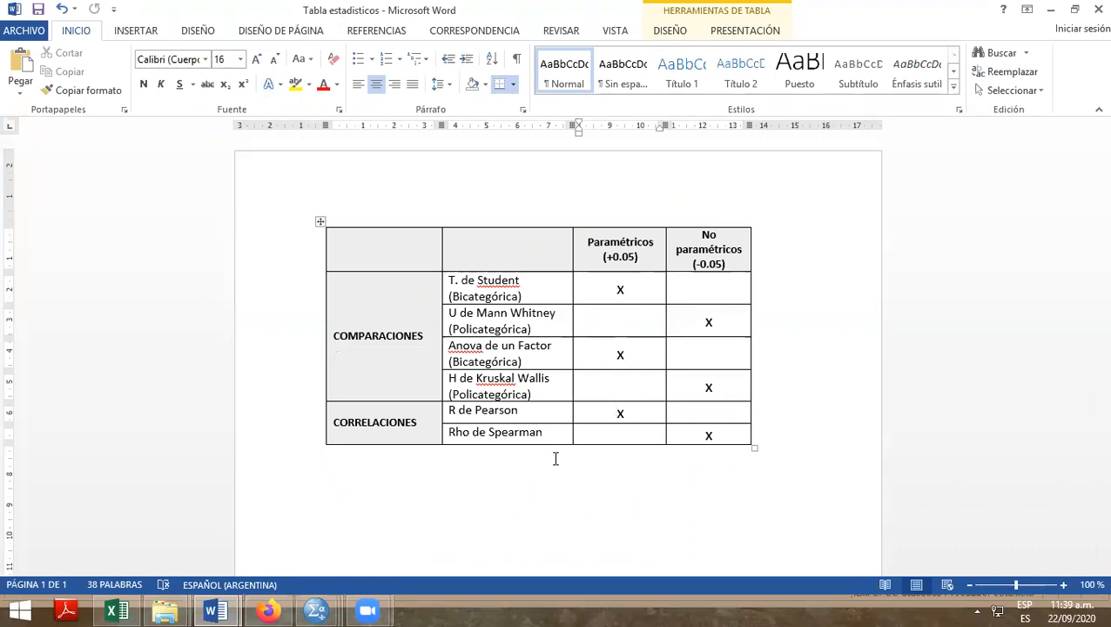
# Go back to Base.sav in SPSS and add Satisfacción con la vida to NCE and NER in the bivariate correlations.
pyautogui.click(315, 611)
pyautogui.click(441, 539)
pyautogui.click(315, 612)
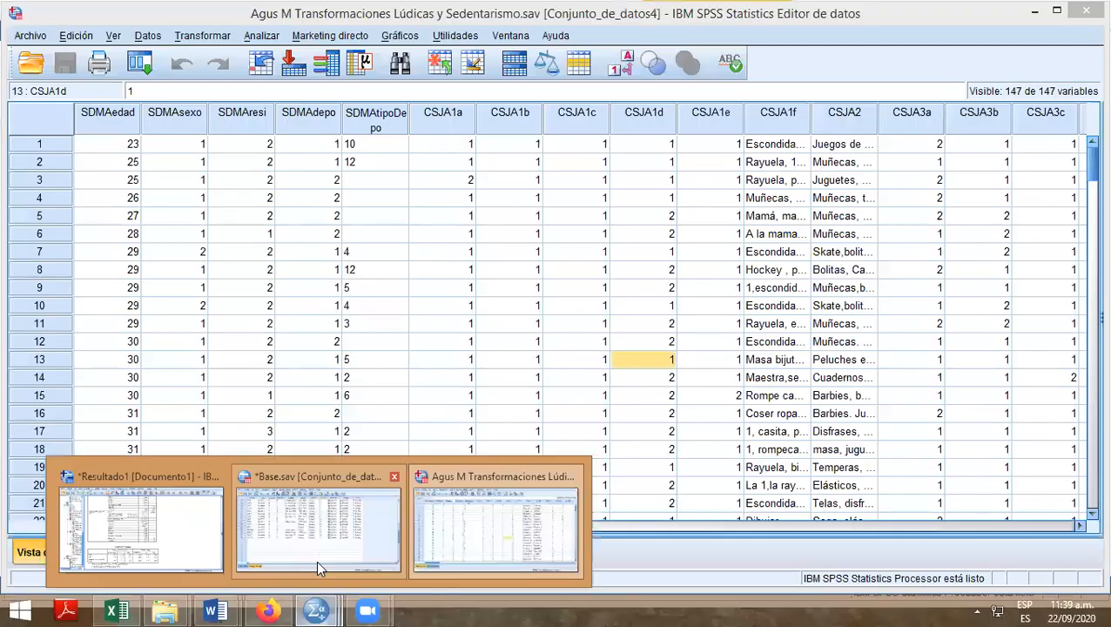
pyautogui.click(316, 549)
pyautogui.click(261, 35)
pyautogui.moveTo(328, 85)
pyautogui.moveTo(392, 188)
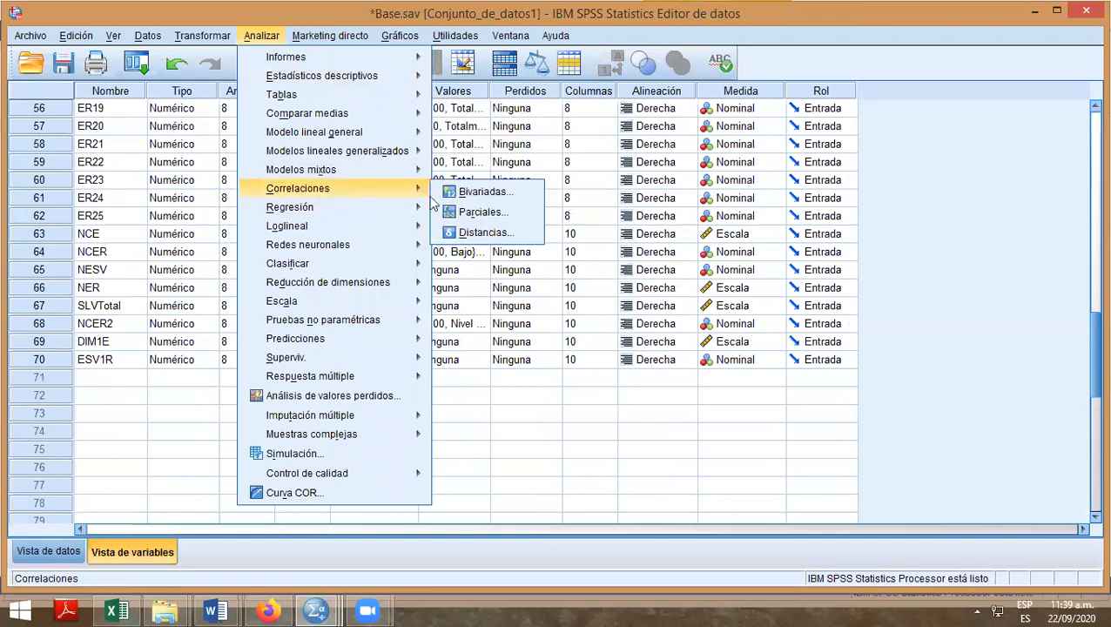
pyautogui.click(454, 198)
pyautogui.scroll(-15, 492, 226)
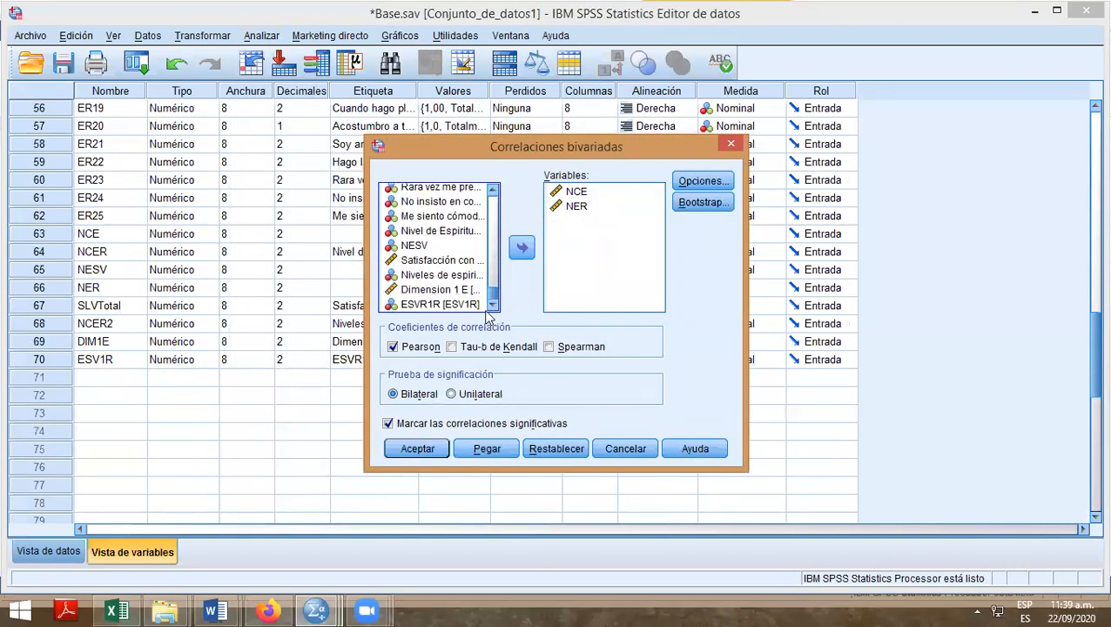
pyautogui.click(461, 264)
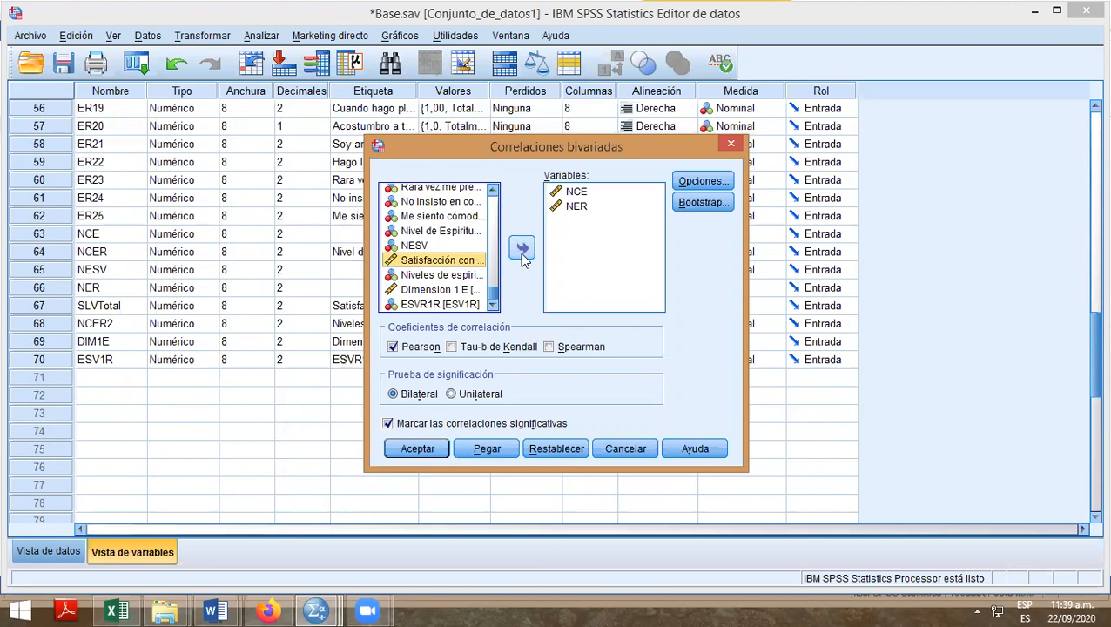
pyautogui.click(521, 250)
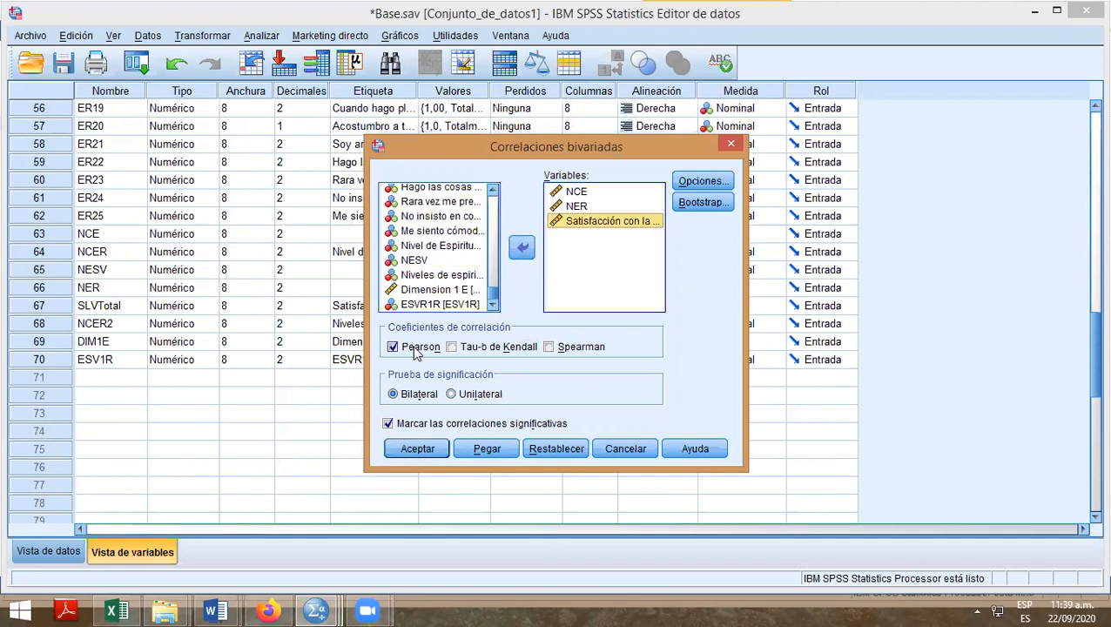
# Replace the Pearson coefficient with Spearman, run the correlation, and examine the resulting Rho de Spearman table.
pyautogui.click(403, 349)
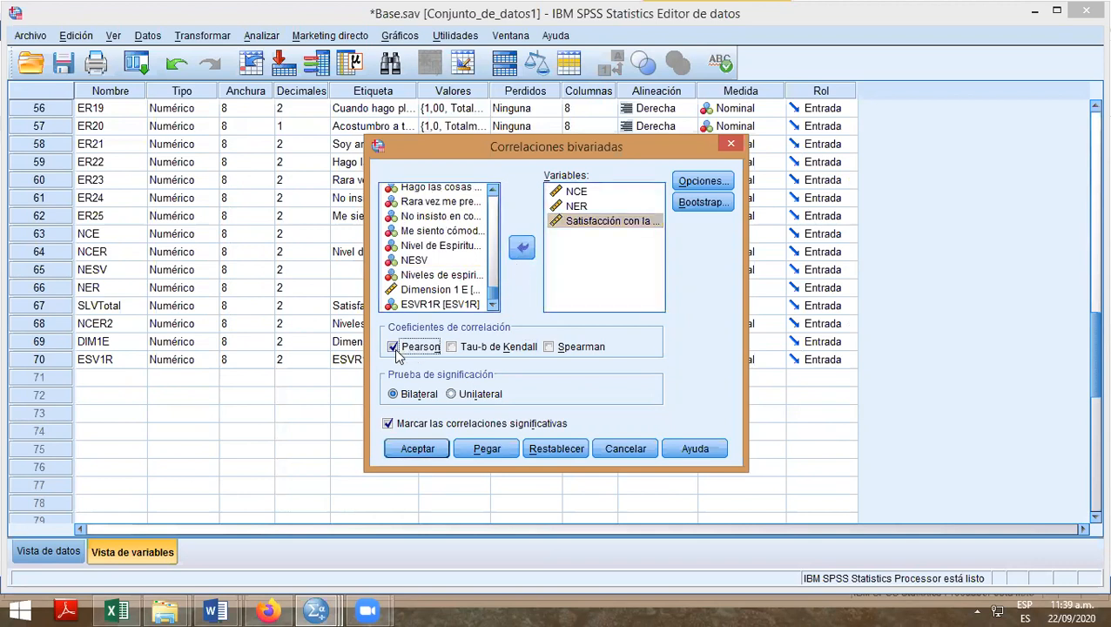
pyautogui.click(549, 347)
pyautogui.click(413, 450)
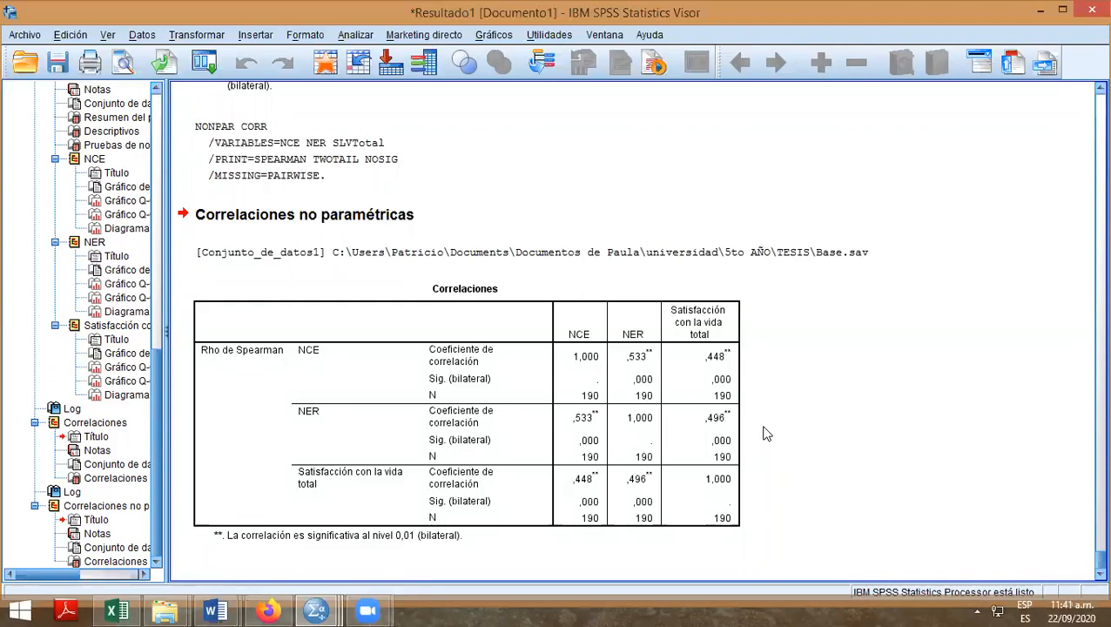
pyautogui.click(638, 475)
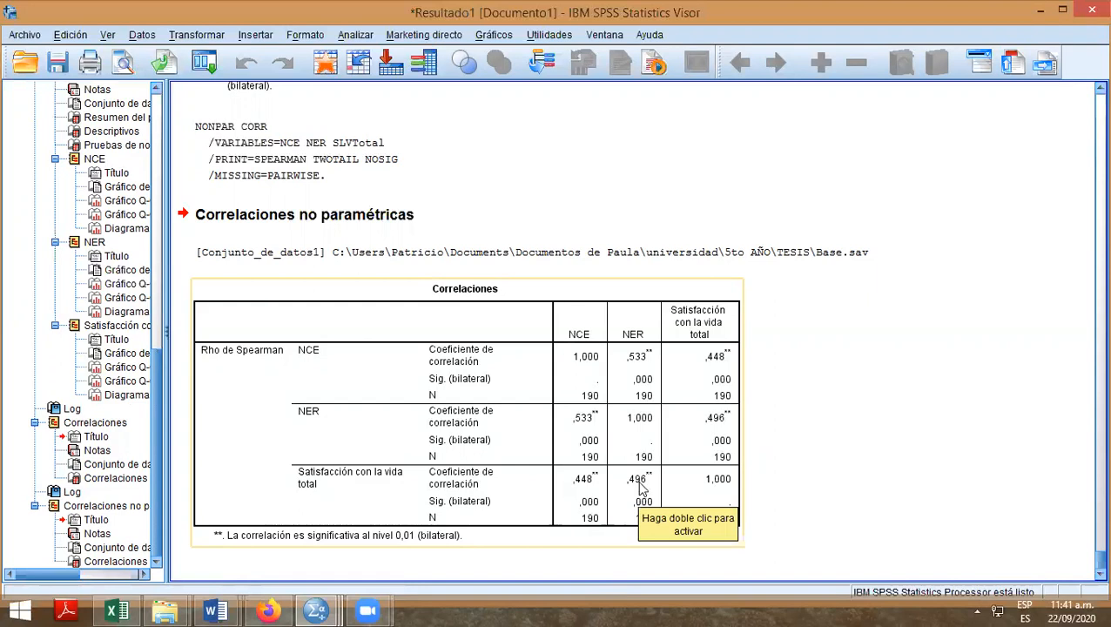
pyautogui.click(919, 208)
pyautogui.click(930, 161)
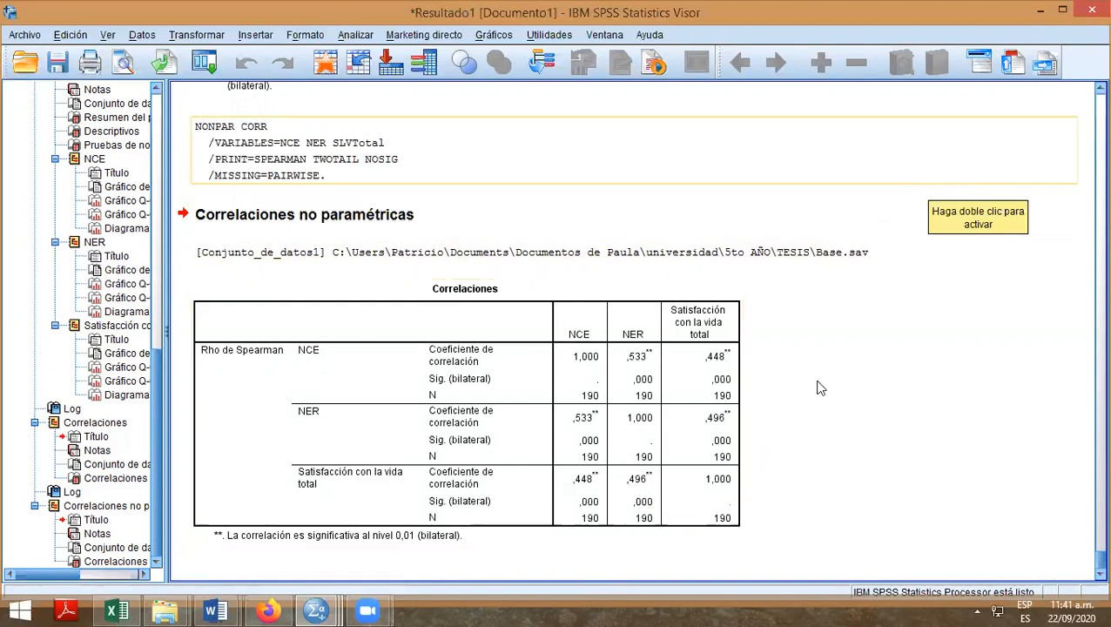
# Switch to the thesis document in Word and examine Tabla 5 of the normality tests and the paragraph interpreting its significance values.
pyautogui.moveTo(215, 609)
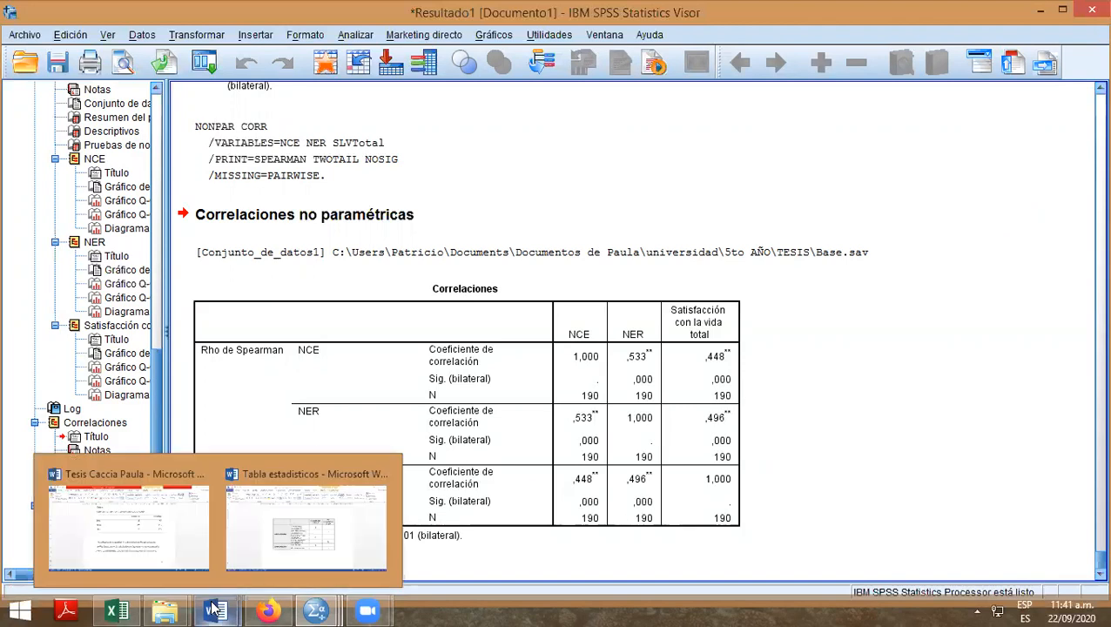
pyautogui.click(161, 520)
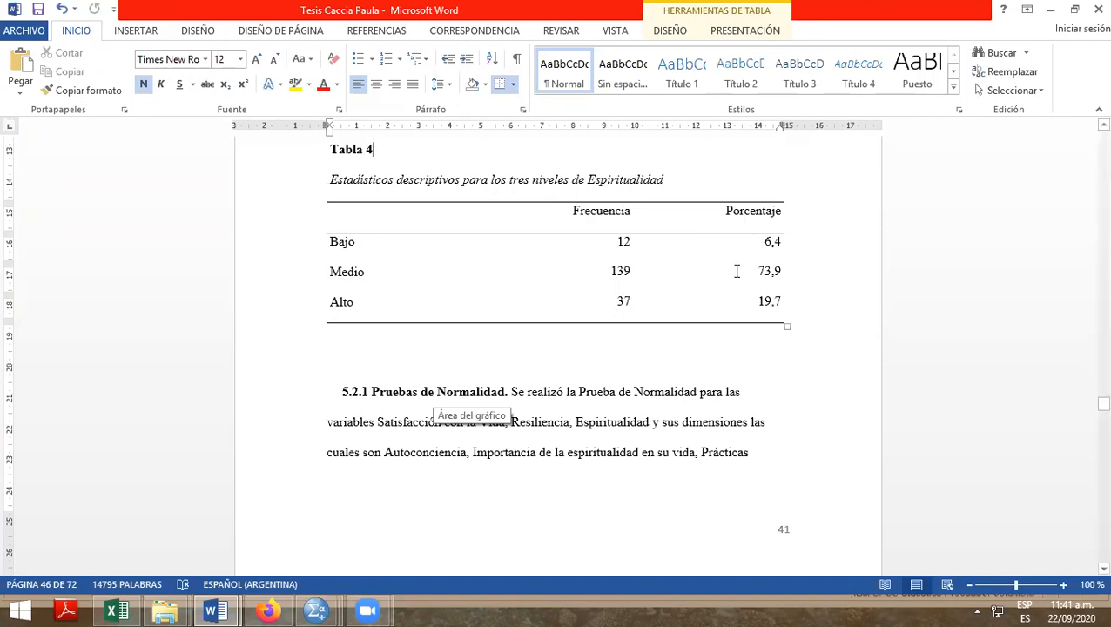
pyautogui.scroll(-7, 730, 279)
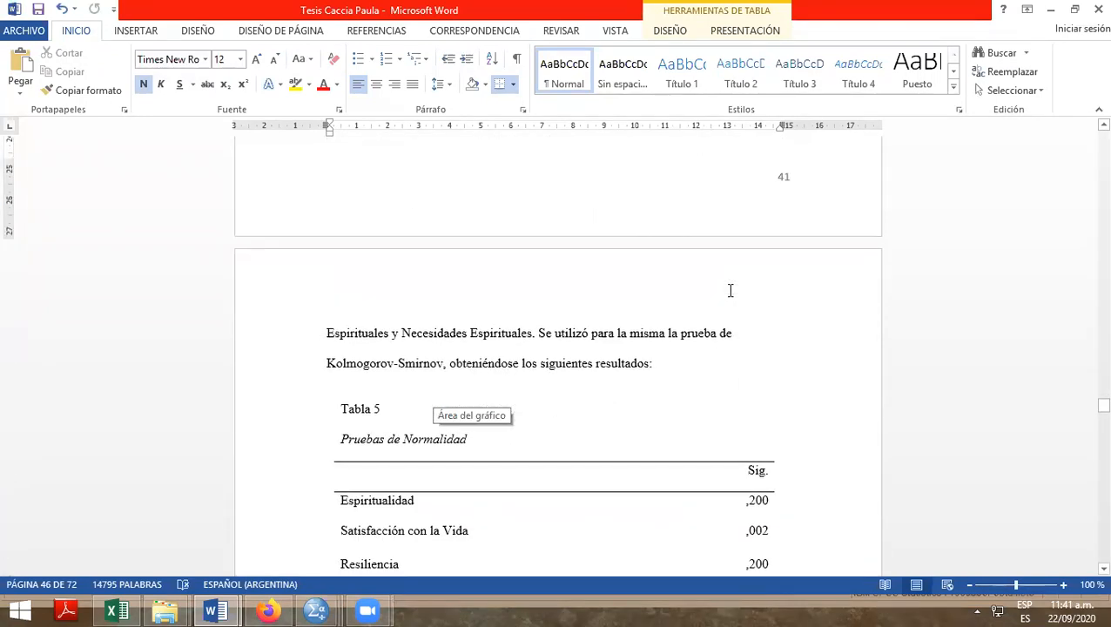
pyautogui.scroll(-4, 731, 290)
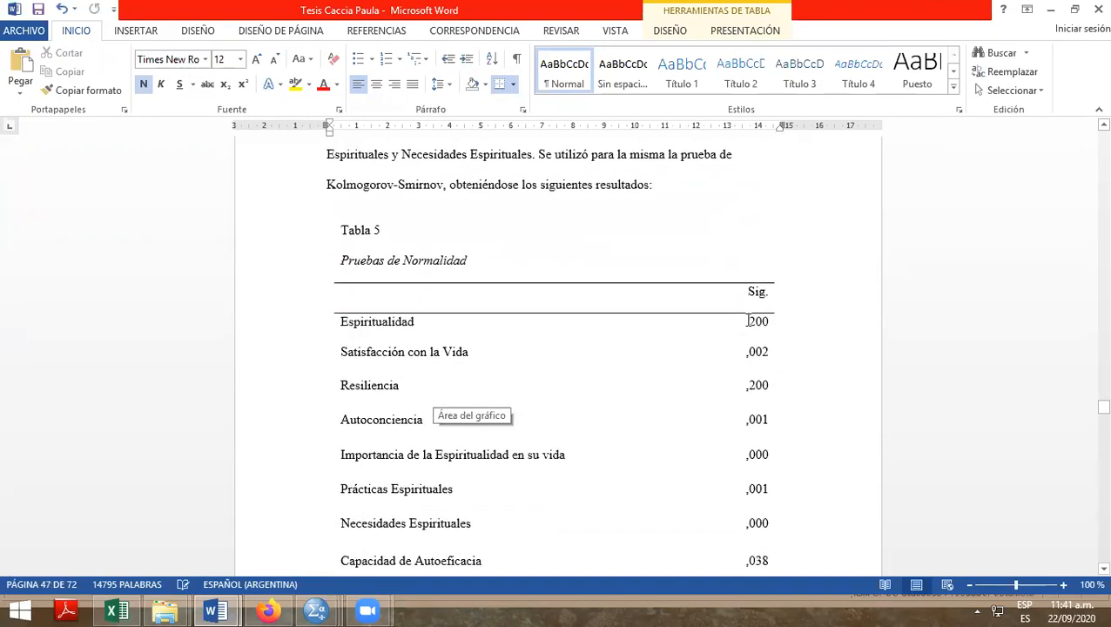
pyautogui.scroll(10, 561, 305)
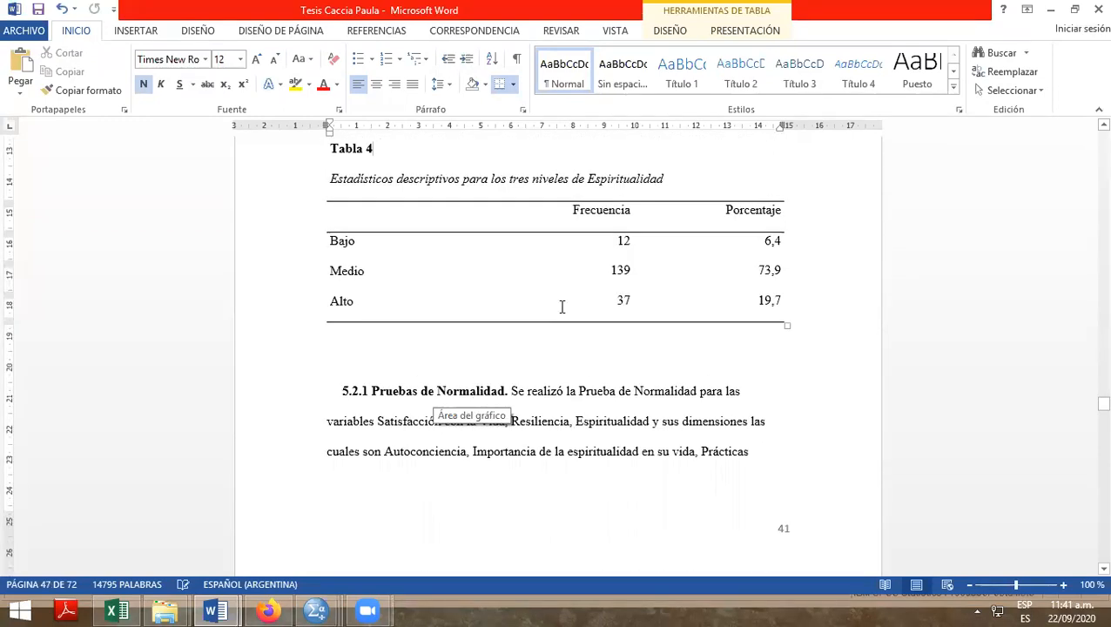
pyautogui.scroll(-5, 505, 348)
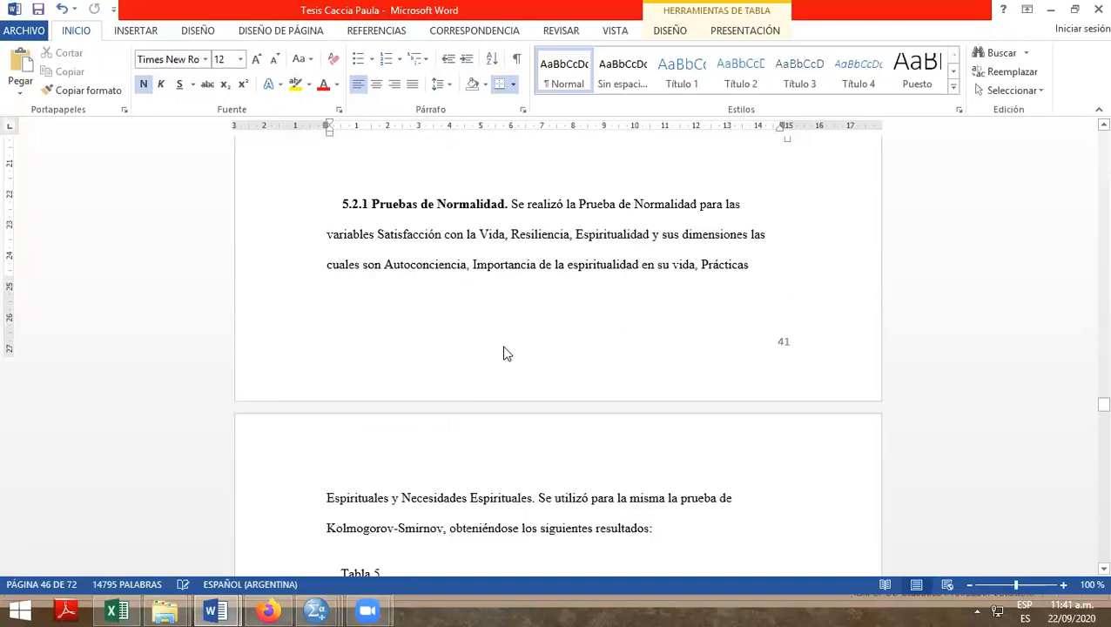
pyautogui.scroll(-7, 543, 318)
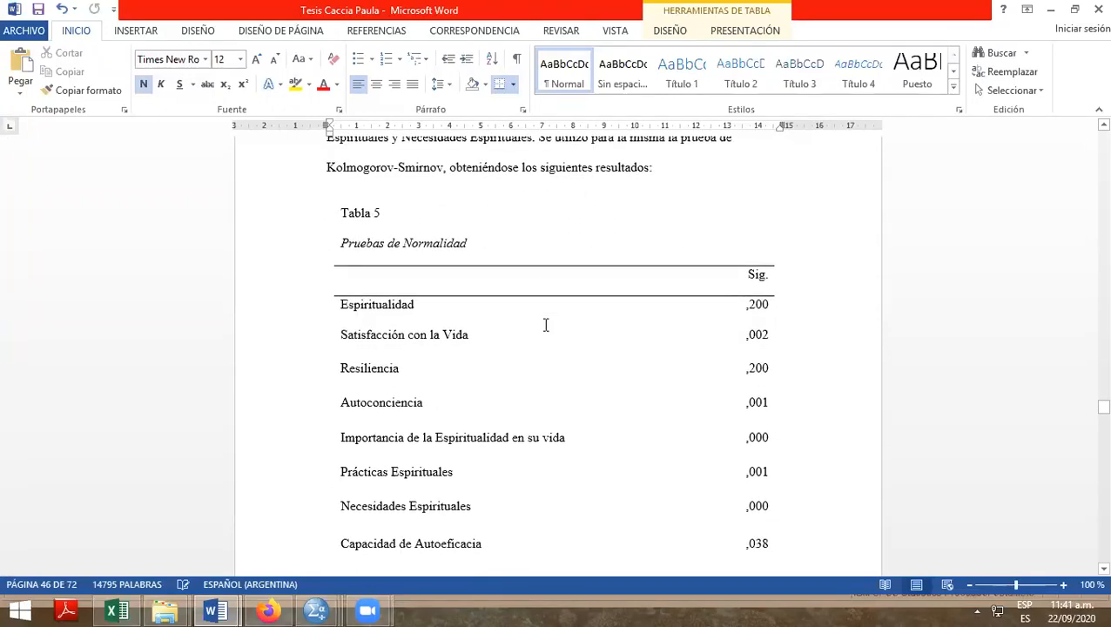
pyautogui.scroll(-1, 546, 325)
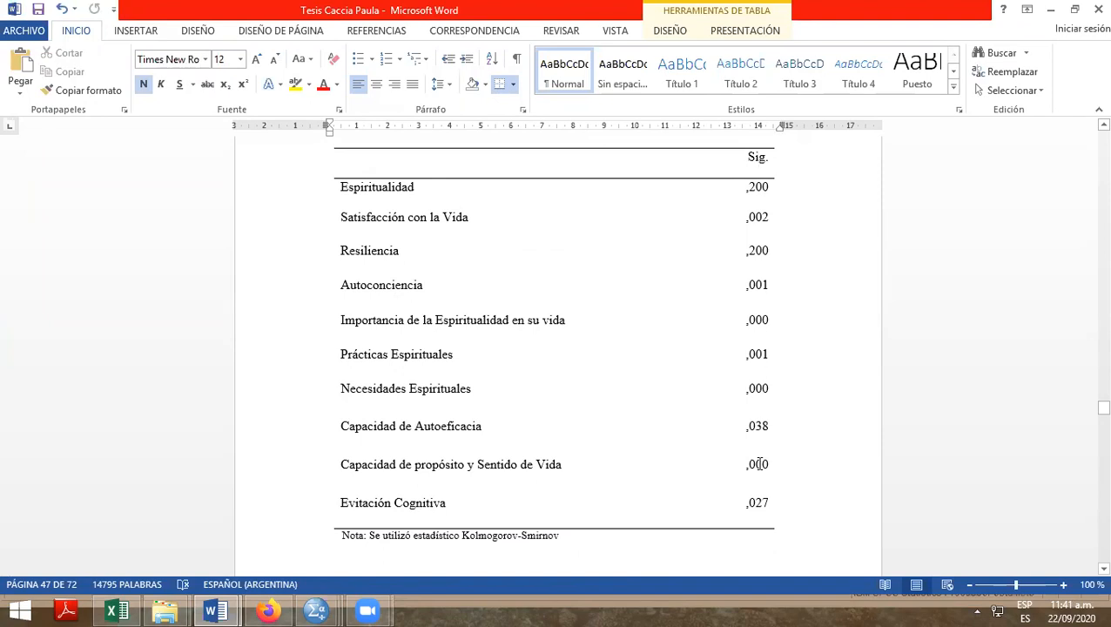
pyautogui.scroll(-7, 753, 454)
pyautogui.scroll(-4, 753, 453)
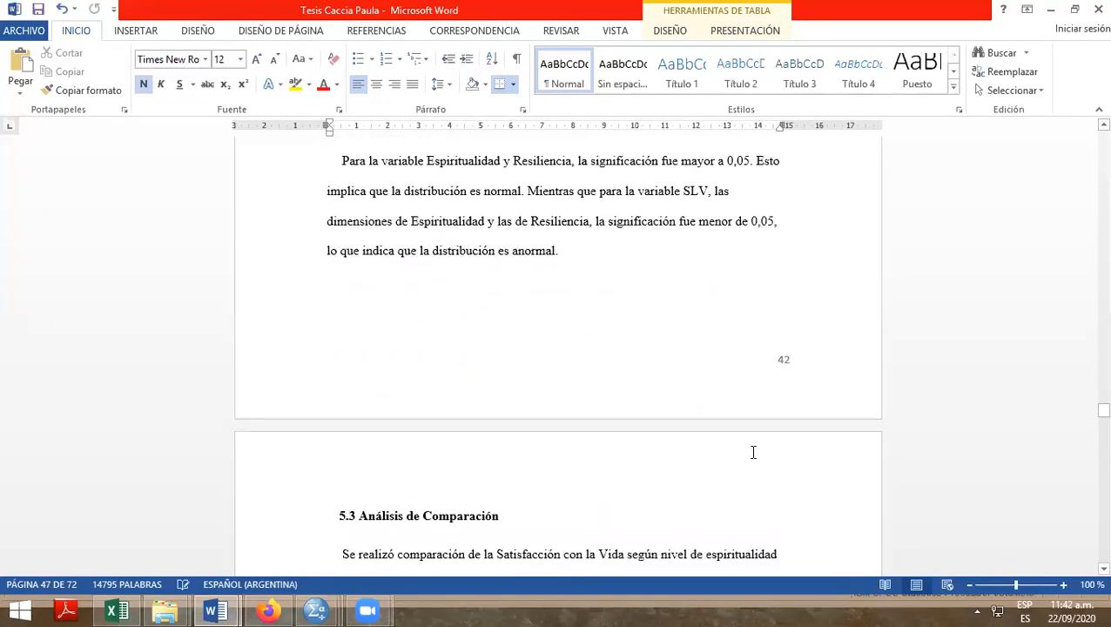
pyautogui.scroll(4, 751, 449)
pyautogui.scroll(2, 365, 289)
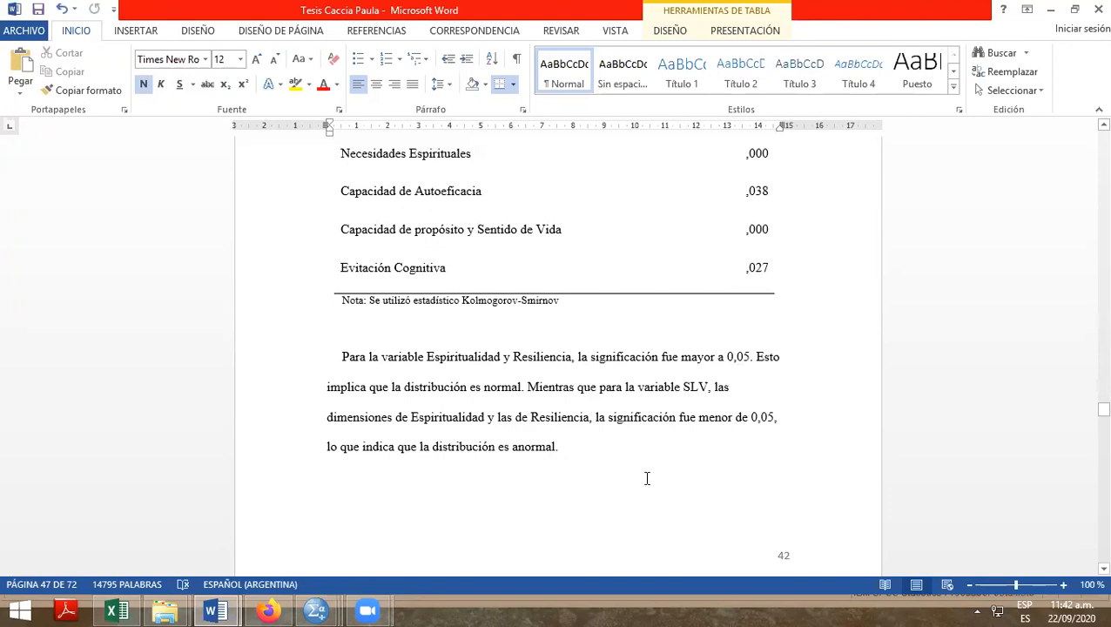
pyautogui.scroll(9, 580, 411)
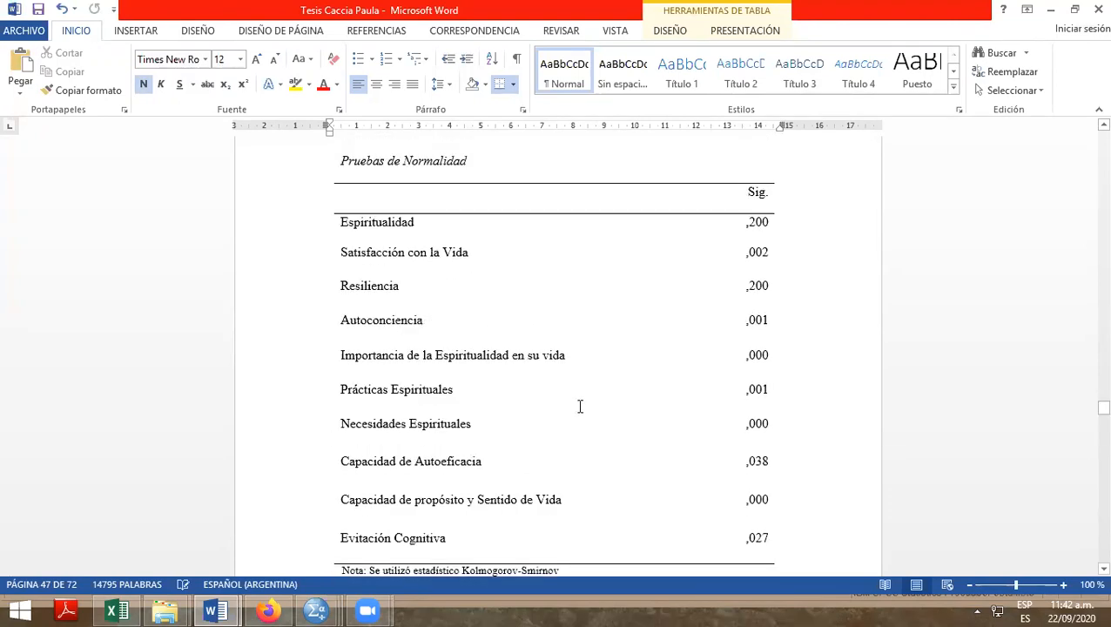
pyautogui.scroll(-1, 580, 410)
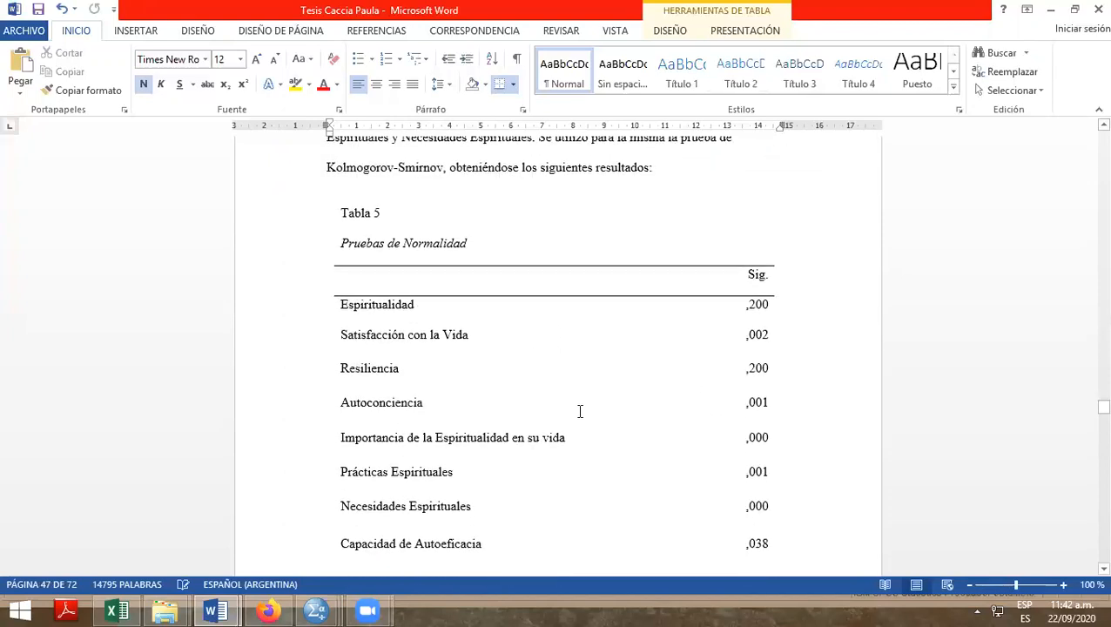
# Make the Tabla 5 label bold and check the formatting of its title, Pruebas de Normalidad.
pyautogui.tripleClick(367, 213)
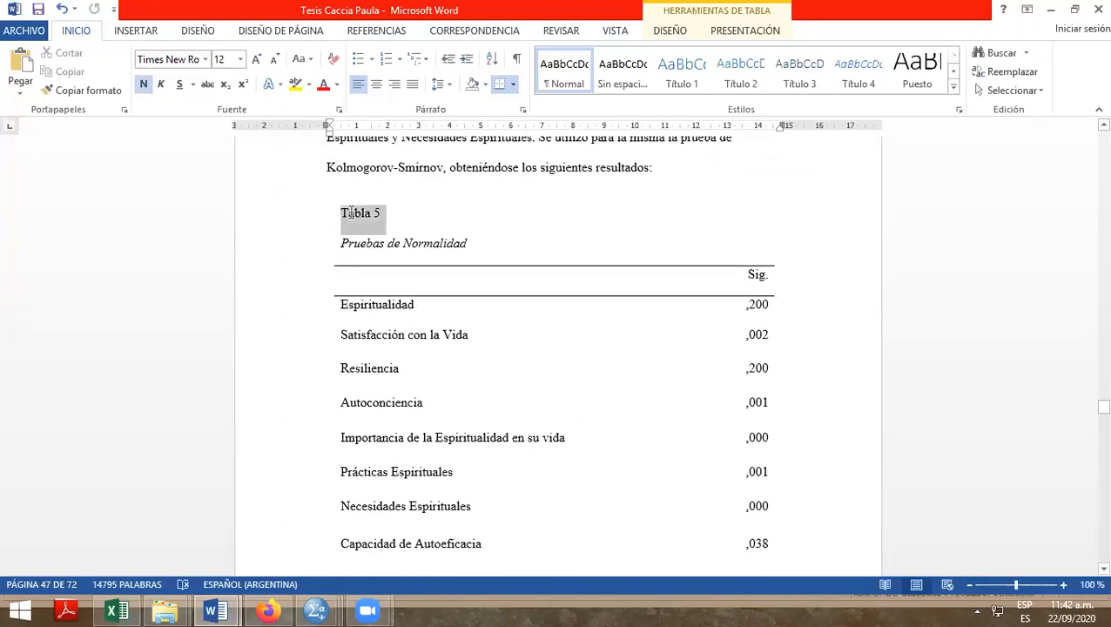
pyautogui.click(142, 86)
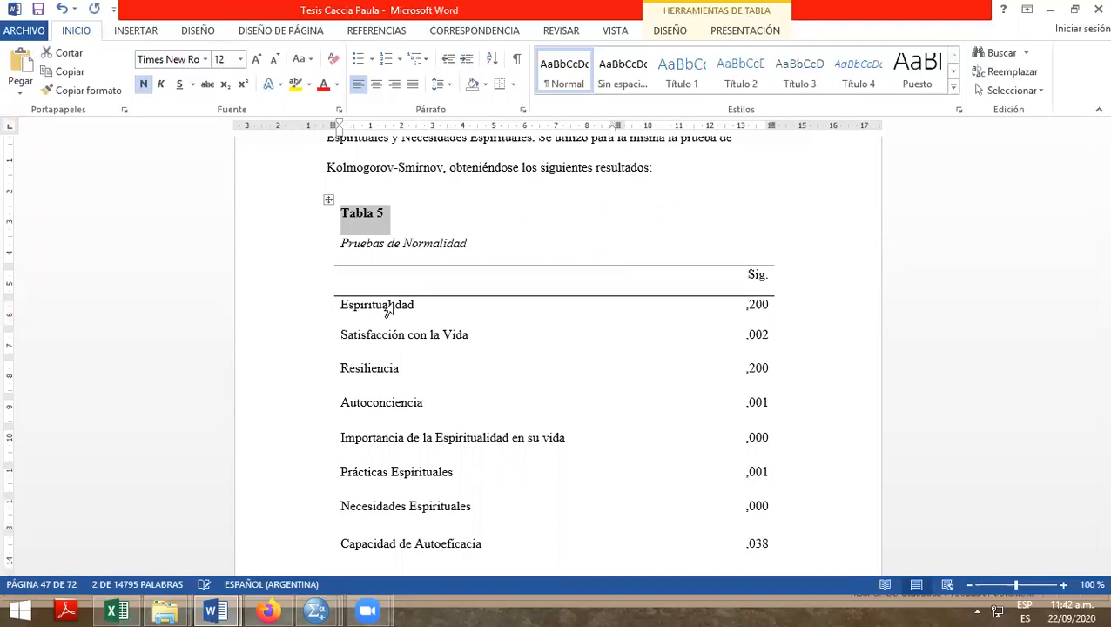
pyautogui.click(396, 243)
pyautogui.moveTo(468, 244); pyautogui.dragTo(345, 252)
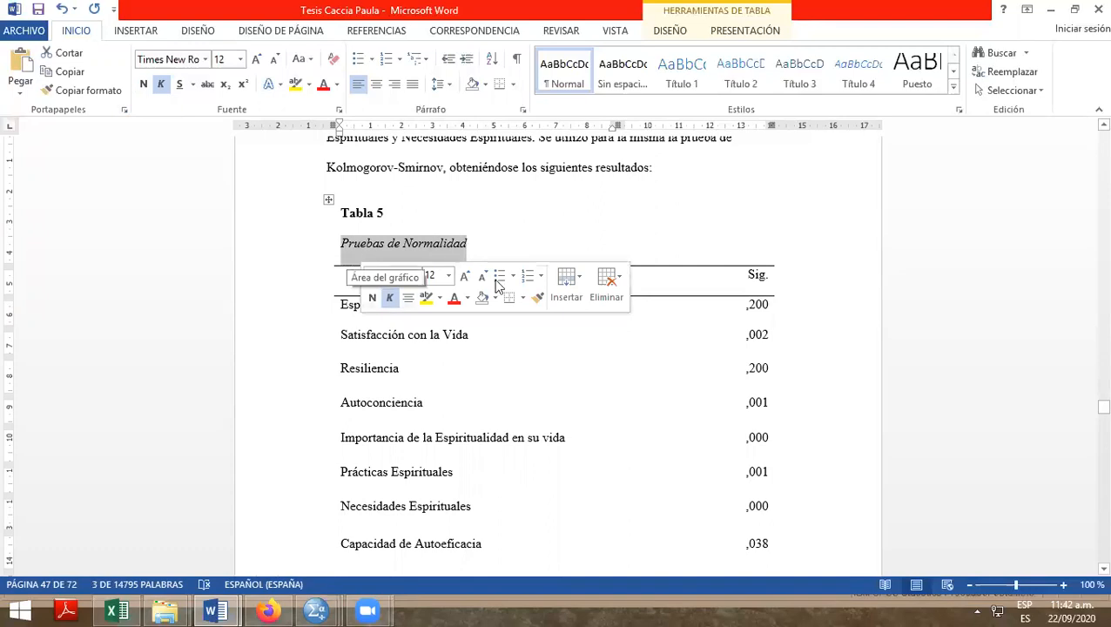
pyautogui.click(586, 374)
# Review the Kolmogorov-Smirnov note under Tabla 5, the normality interpretation, and the introduction to section 5.3 Análisis de Comparación.
pyautogui.scroll(-3, 589, 379)
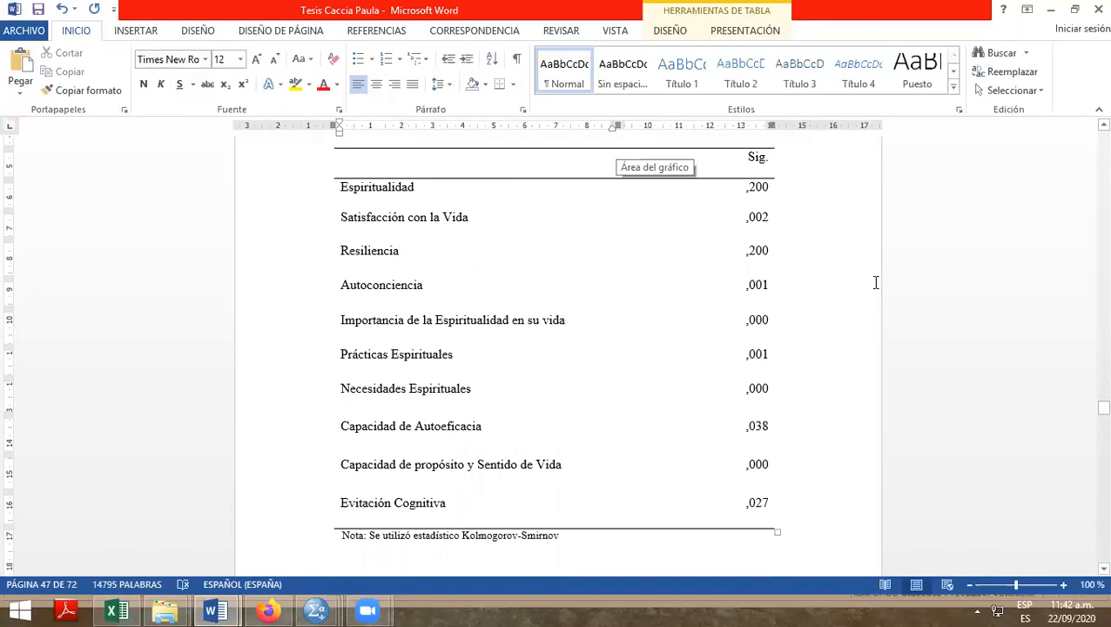
pyautogui.click(508, 534)
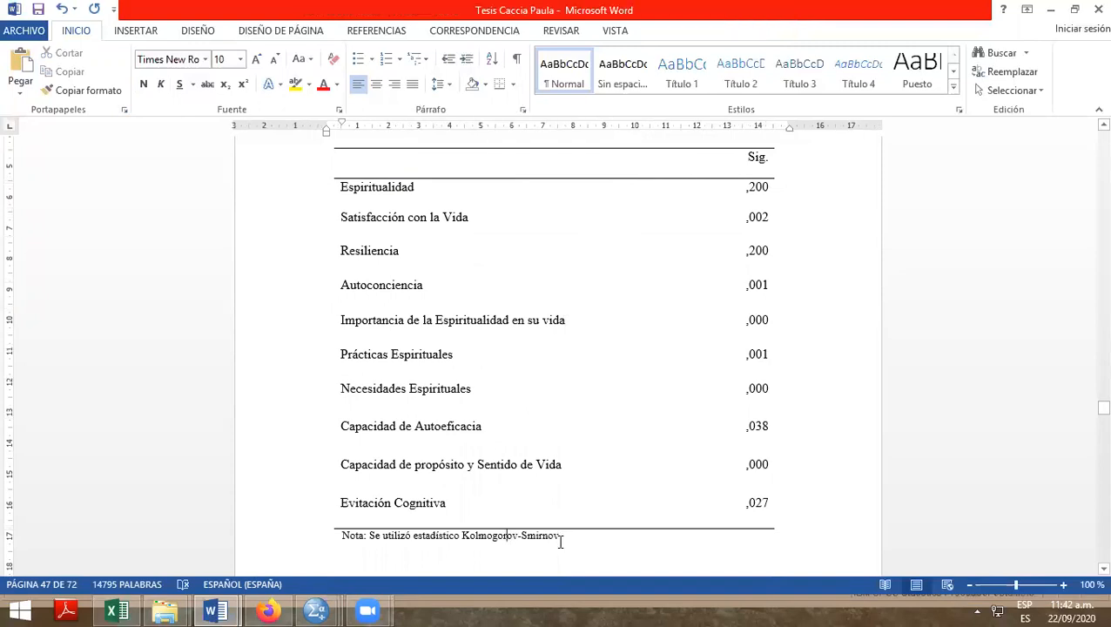
pyautogui.moveTo(564, 537); pyautogui.dragTo(377, 545)
pyautogui.click(489, 542)
pyautogui.scroll(-8, 665, 476)
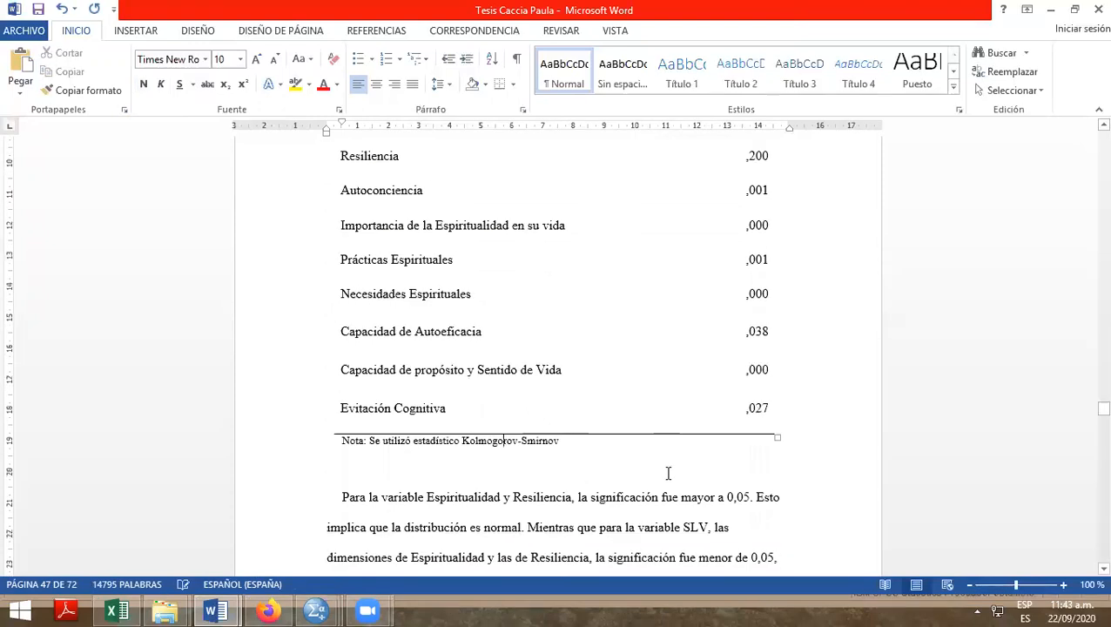
pyautogui.scroll(-5, 673, 468)
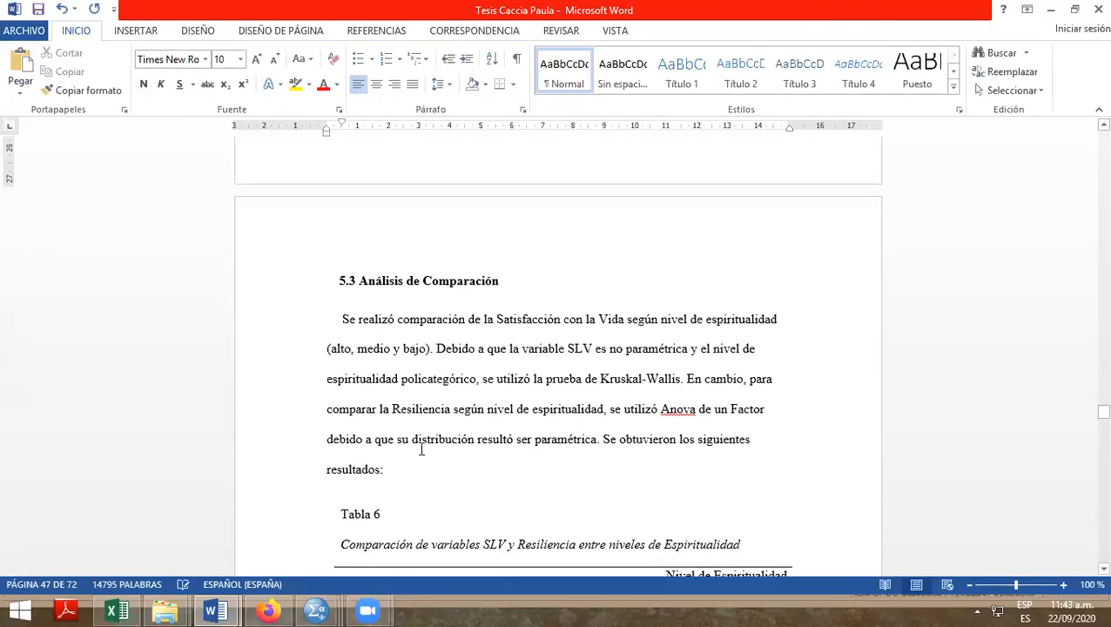
# Go to section 5.4 Análisis de Relación and examine the correlation coefficients and bilateral significance values reported in Tabla 10.
pyautogui.moveTo(1088, 419); pyautogui.dragTo(1084, 432)
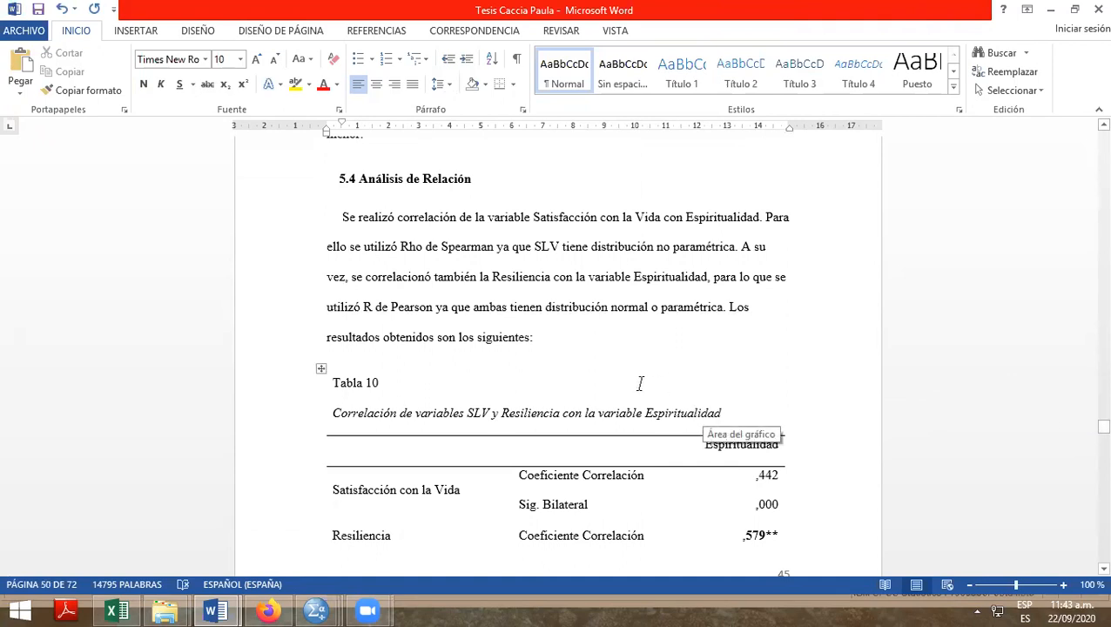
pyautogui.click(534, 338)
pyautogui.press('BackSpace')
pyautogui.scroll(-5, 598, 326)
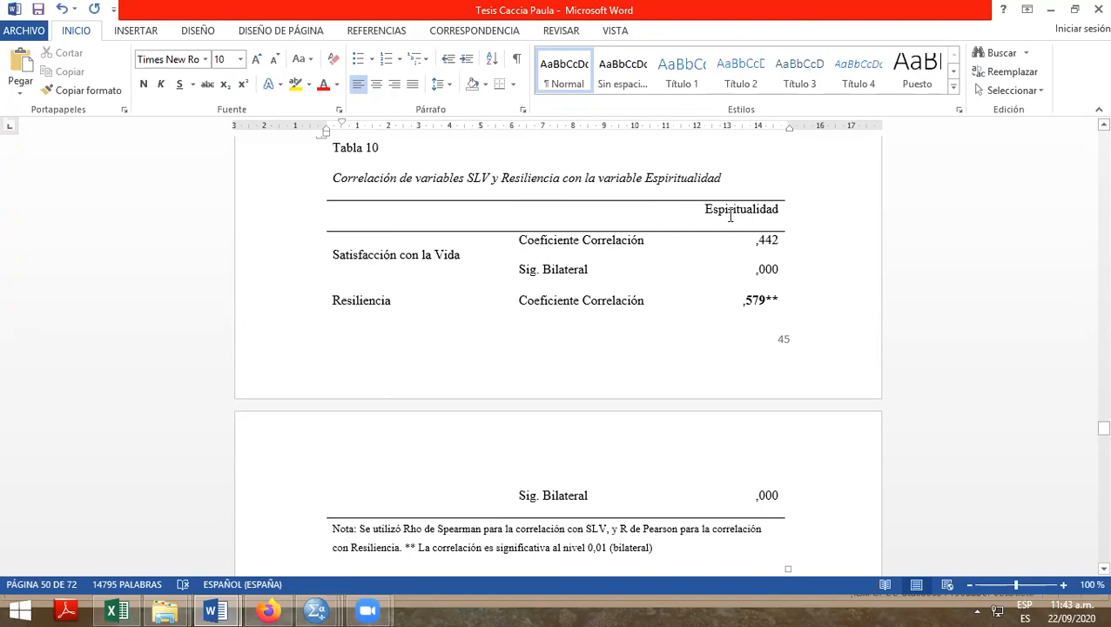
pyautogui.scroll(-1, 688, 208)
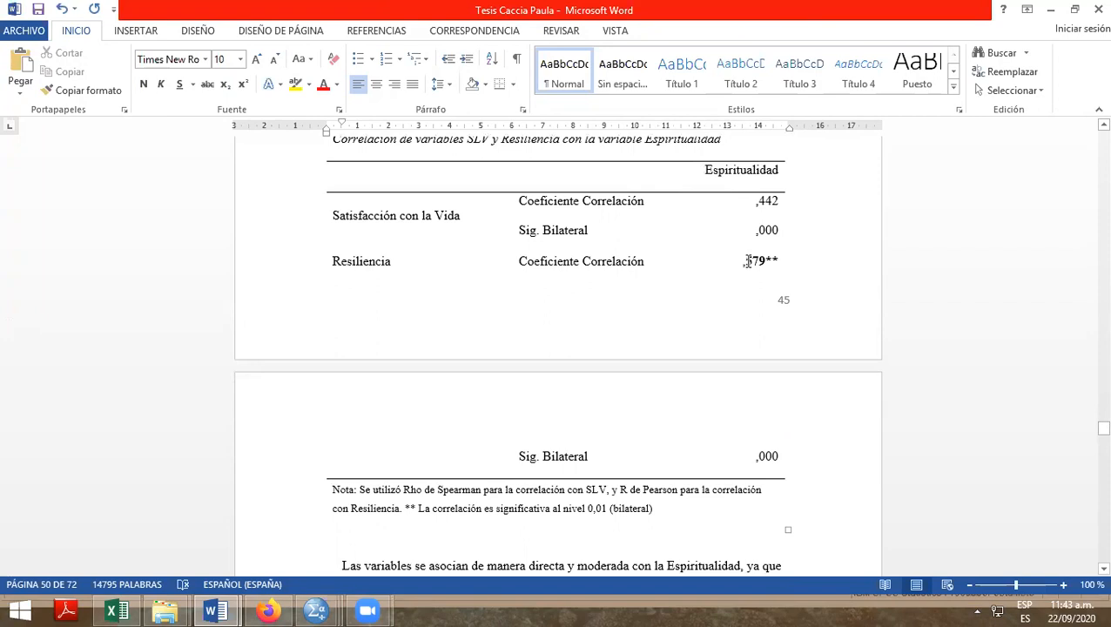
pyautogui.moveTo(782, 228); pyautogui.dragTo(558, 255)
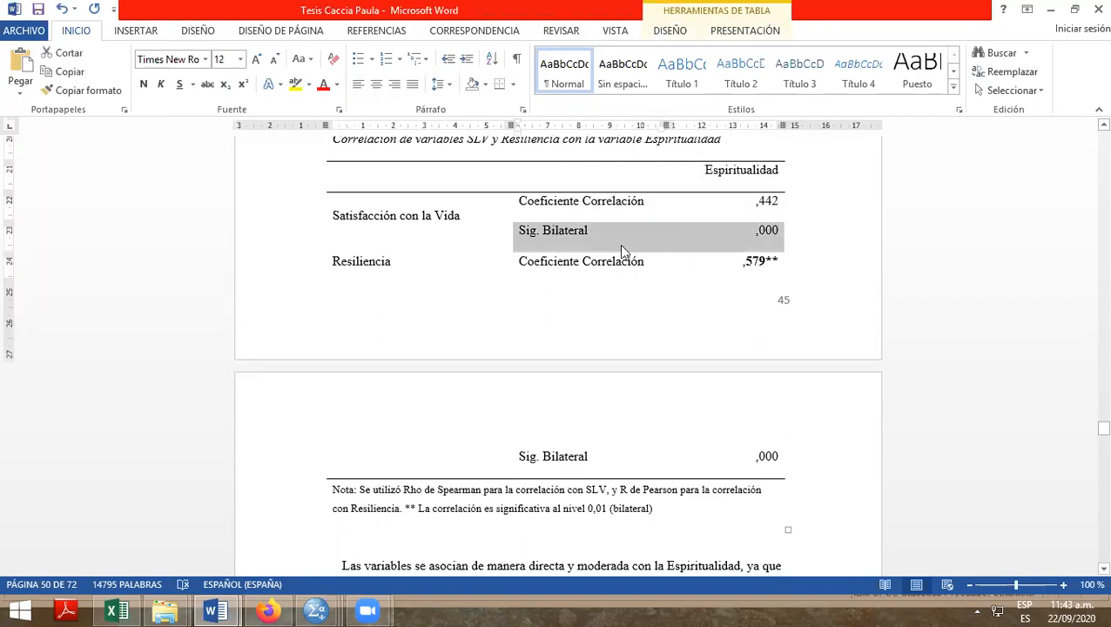
pyautogui.click(597, 234)
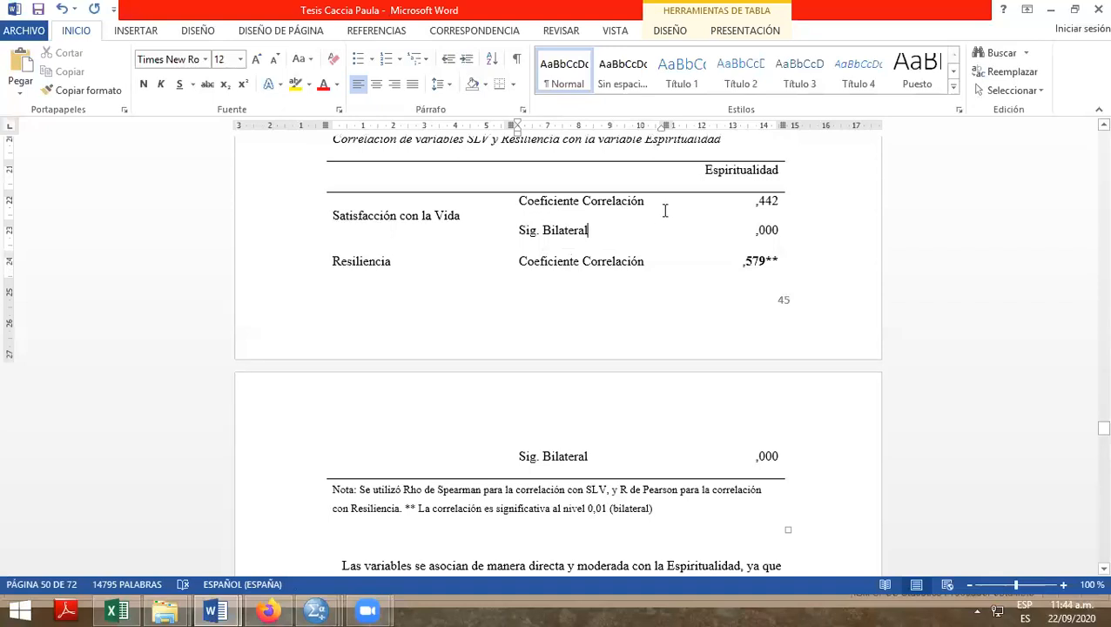
pyautogui.click(742, 261)
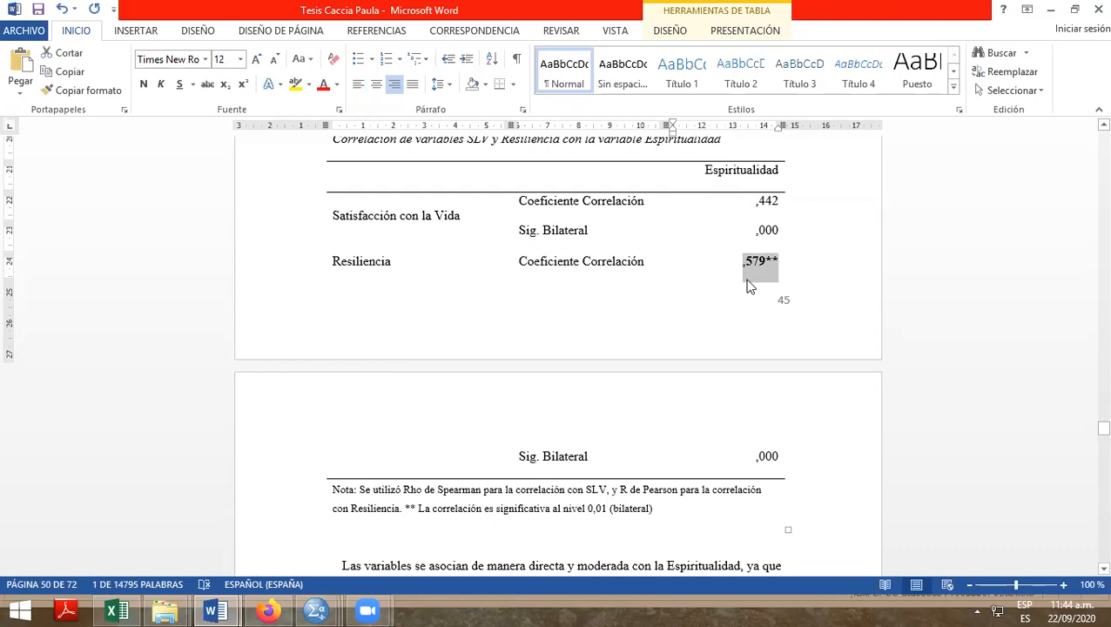
pyautogui.click(749, 288)
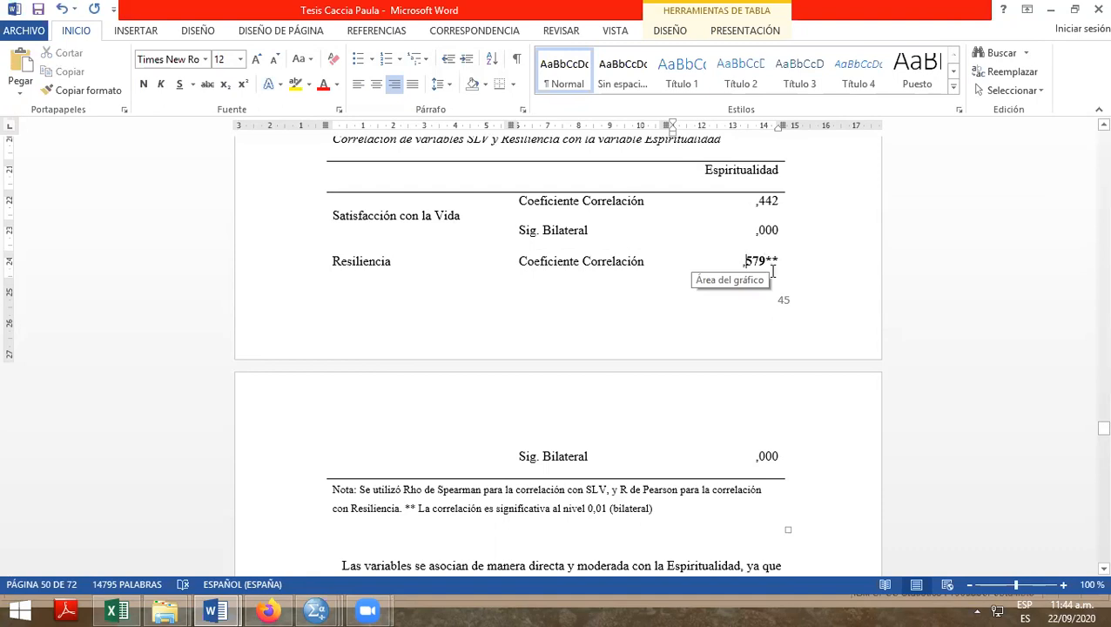
# Check the note under Tabla 10 for the coefficients used and the meaning of the double asterisk.
pyautogui.scroll(-1, 772, 272)
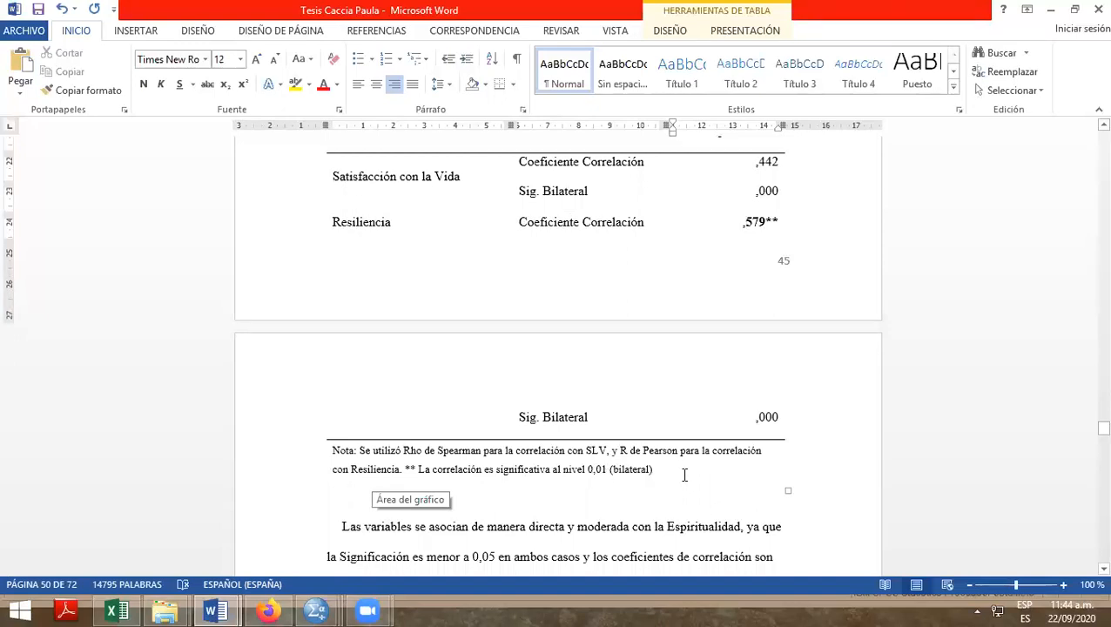
pyautogui.doubleClick(410, 468)
pyautogui.click(603, 469)
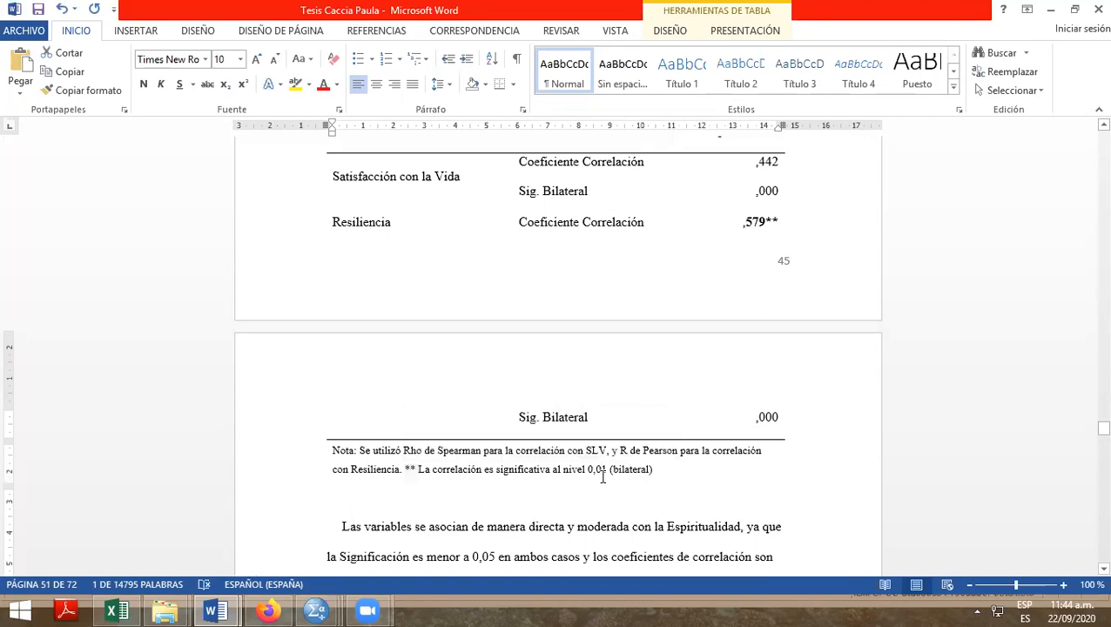
pyautogui.doubleClick(604, 469)
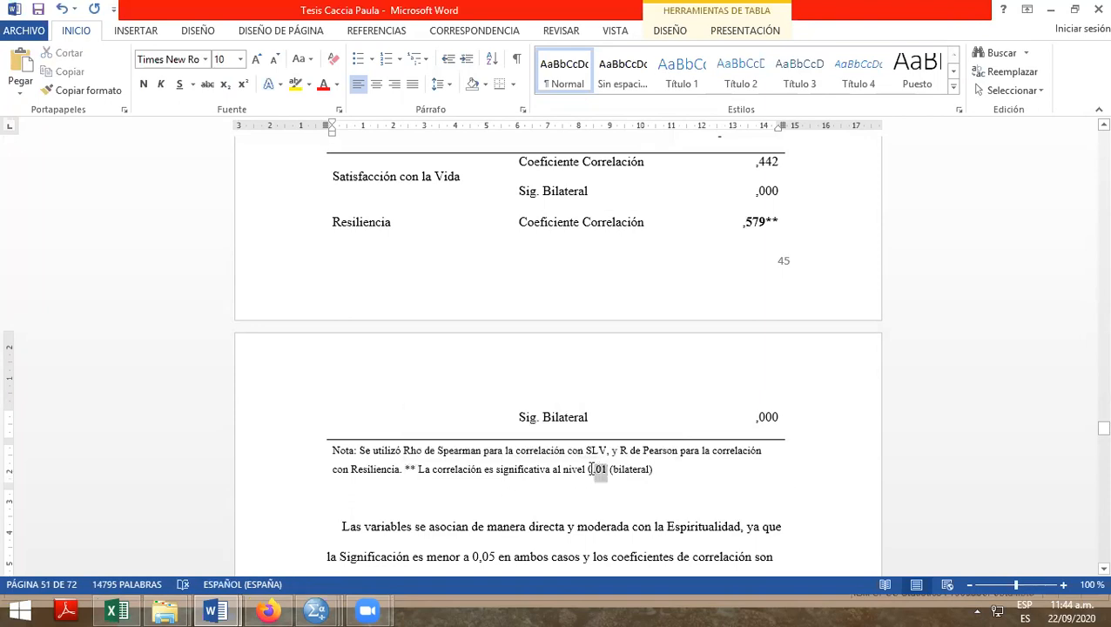
pyautogui.click(416, 512)
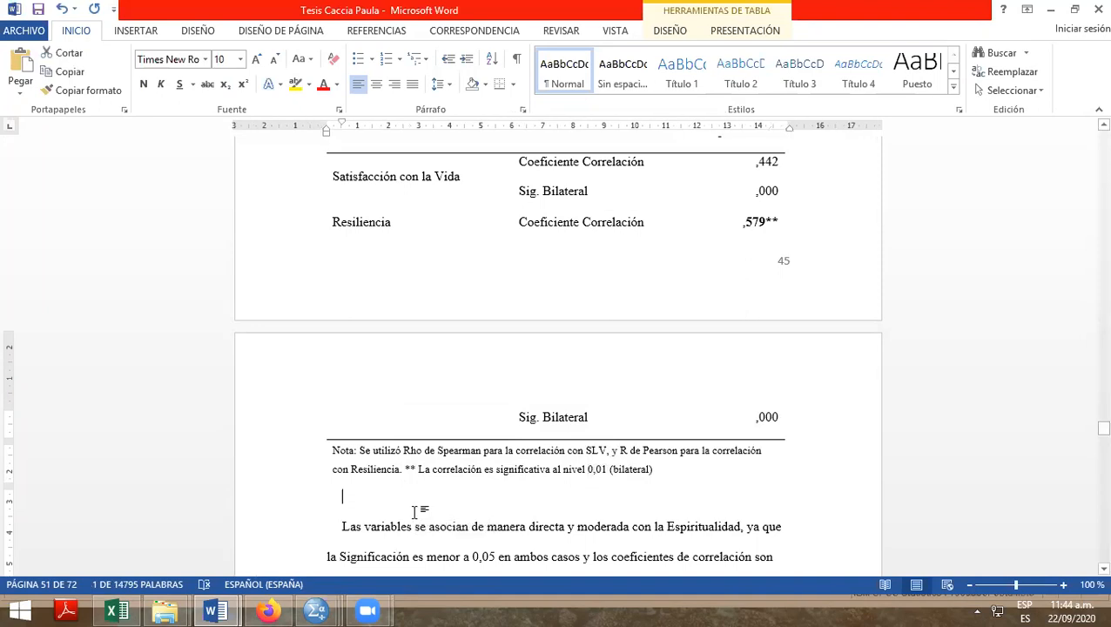
# Read the interpretation of Tabla 10 and the paragraph introducing the Spearman correlations with the dimensions of Espiritualidad.
pyautogui.scroll(-3, 416, 512)
pyautogui.scroll(-5, 417, 511)
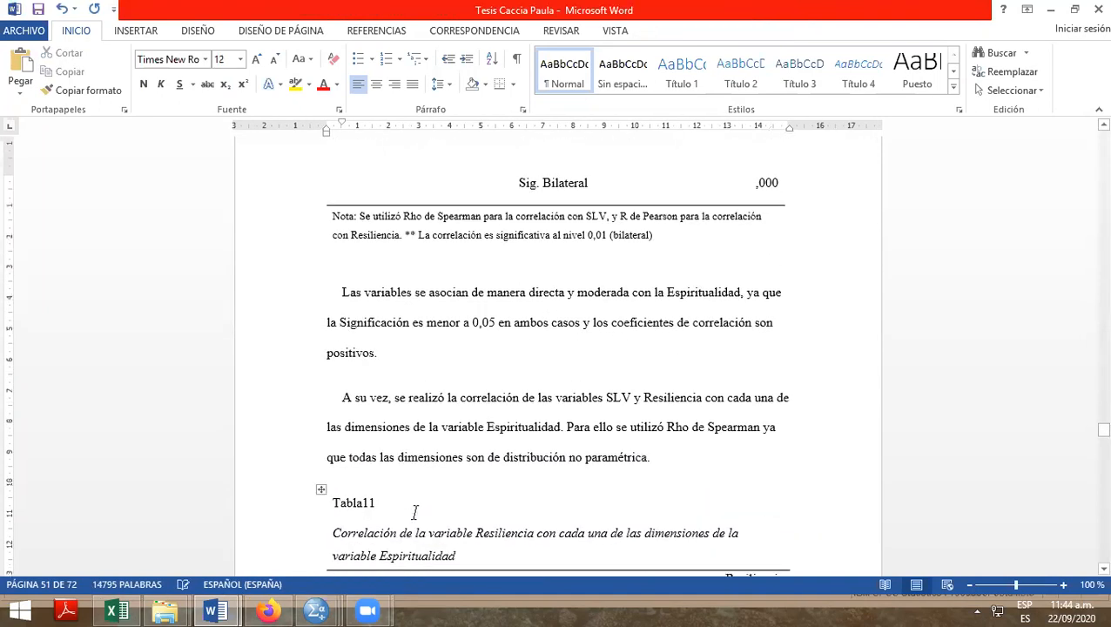
pyautogui.scroll(2, 415, 512)
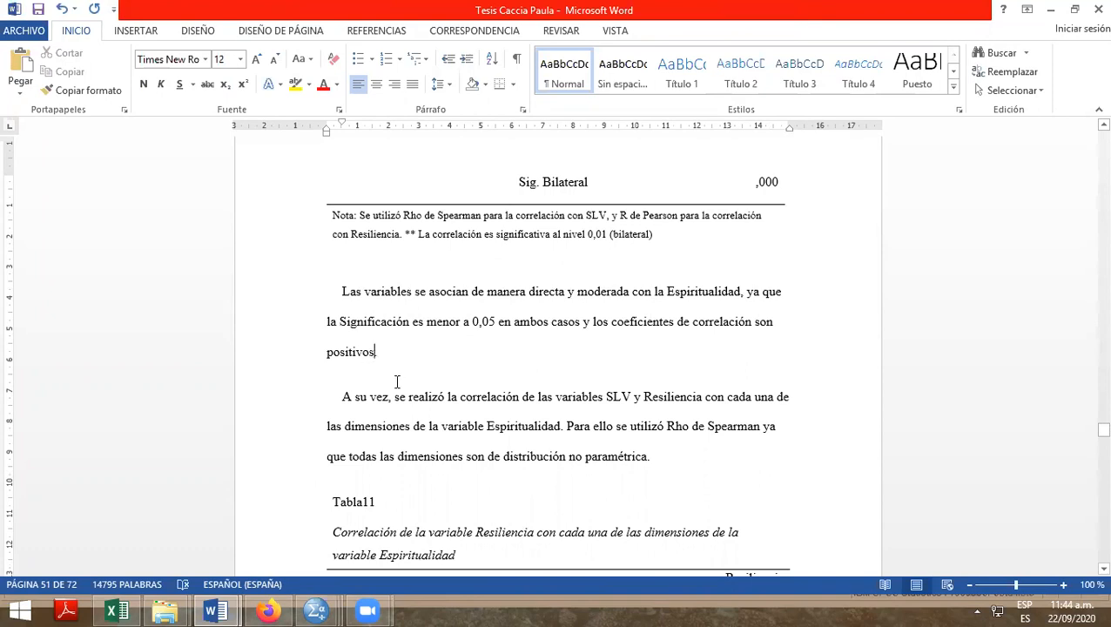
pyautogui.scroll(2, 516, 384)
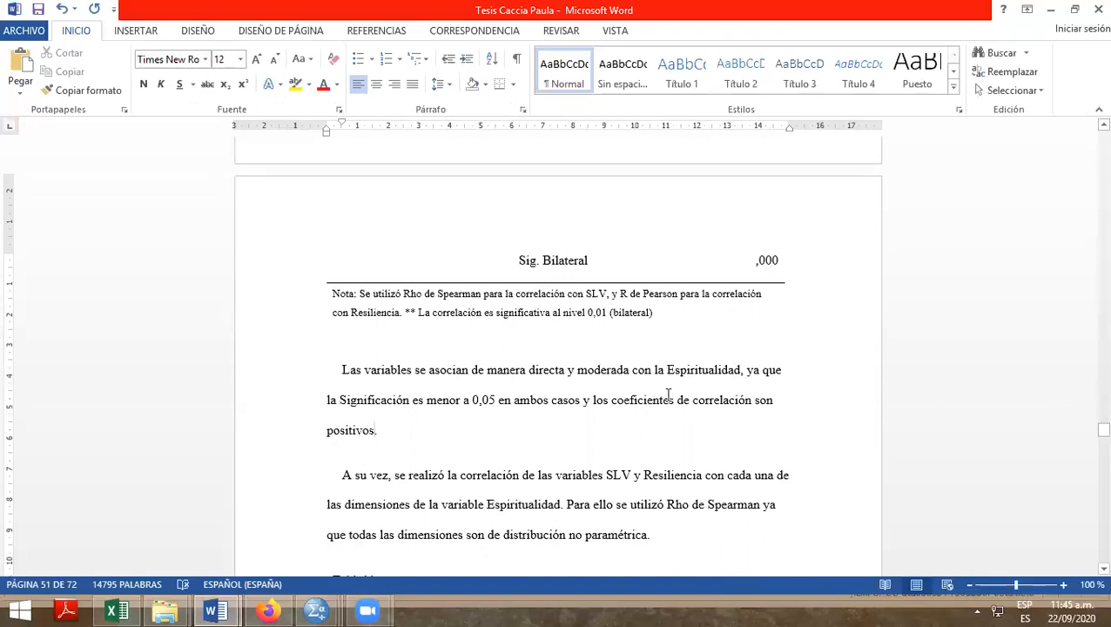
# Return to the Kruskal-Wallis interpretation for the three Resiliencia dimensions and check how the average ranks of Nivel Alto de Espiritualidad are cited.
pyautogui.moveTo(1103, 429)
pyautogui.mouseDown()
pyautogui.moveTo(1089, 411)
pyautogui.moveTo(1088, 423)
pyautogui.mouseUp()
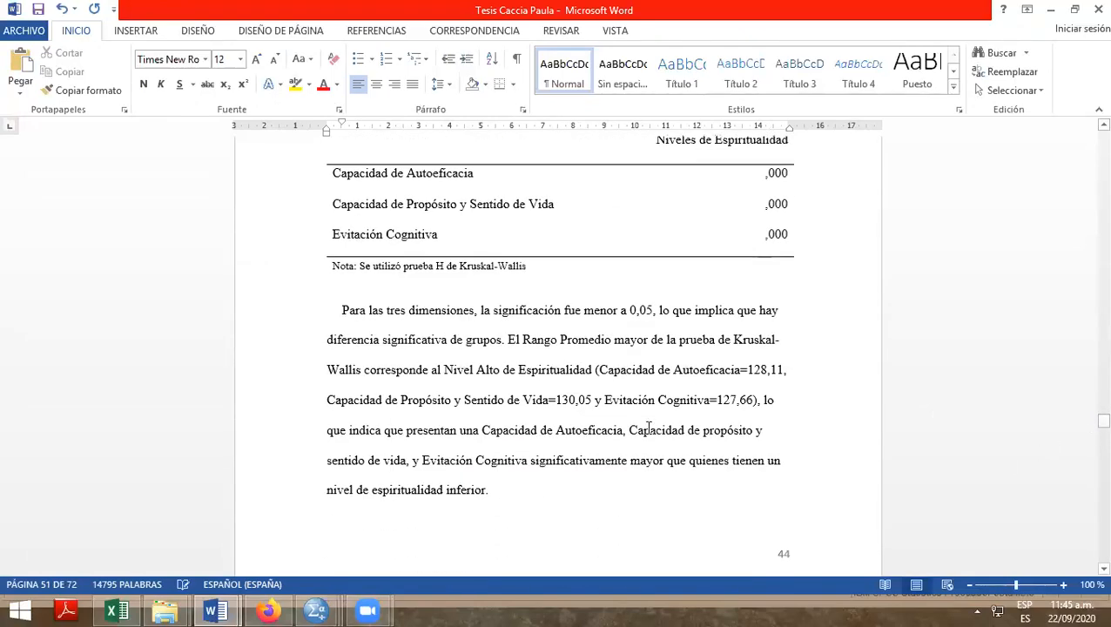
pyautogui.click(655, 400)
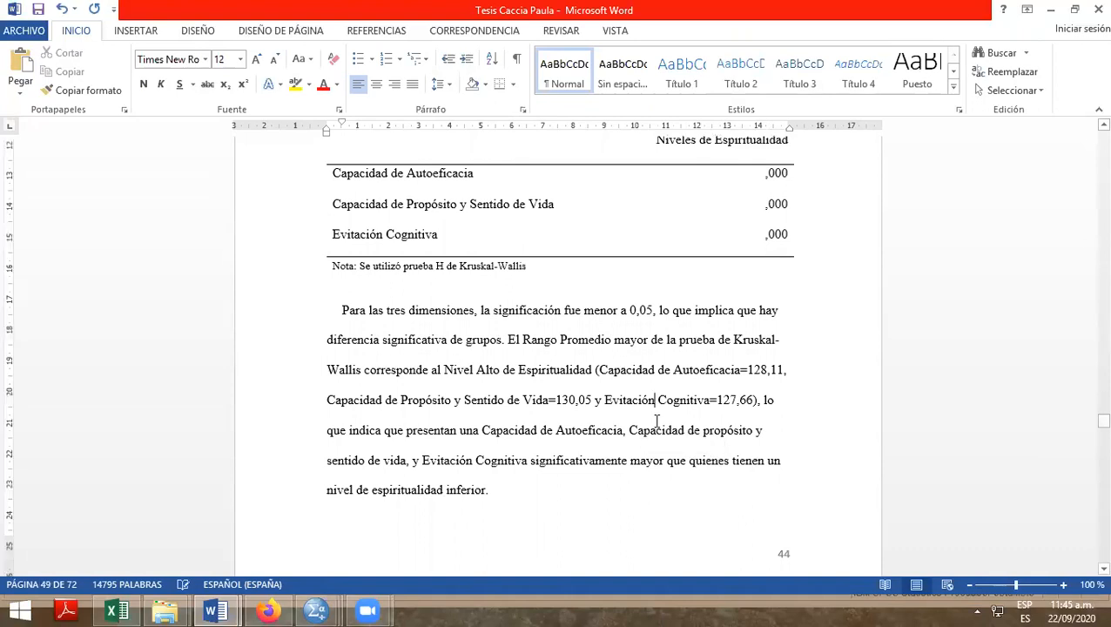
pyautogui.doubleClick(754, 371)
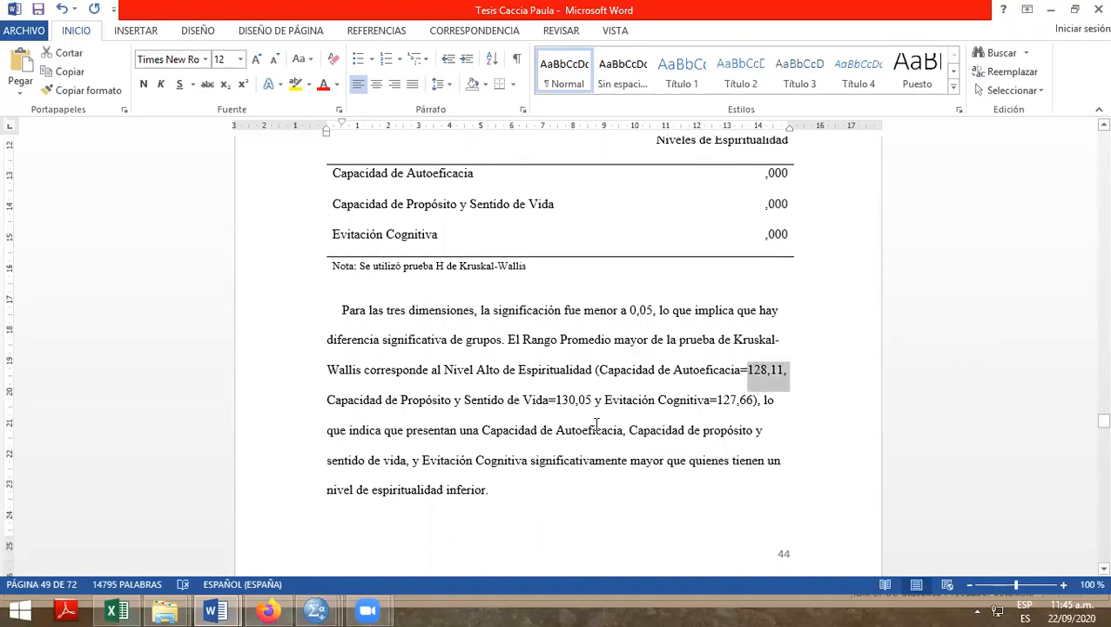
pyautogui.doubleClick(566, 401)
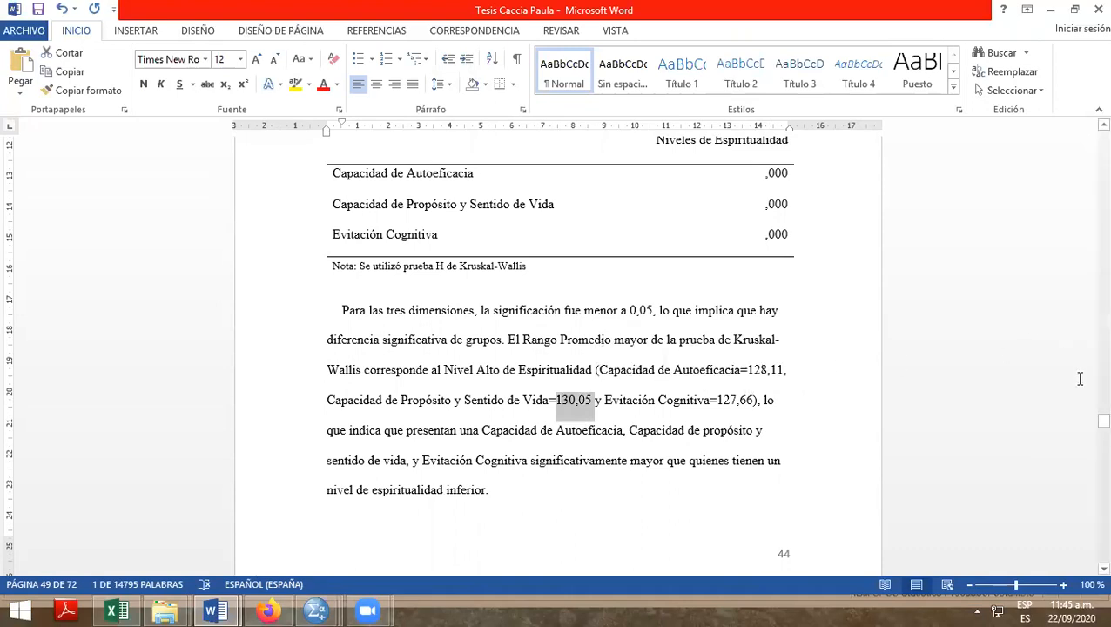
# Go to Tabla 11 and examine the correlation coefficients and bilateral significance of Resiliencia with each dimension of Espiritualidad.
pyautogui.moveTo(1089, 420); pyautogui.dragTo(1088, 435)
pyautogui.scroll(10, 485, 380)
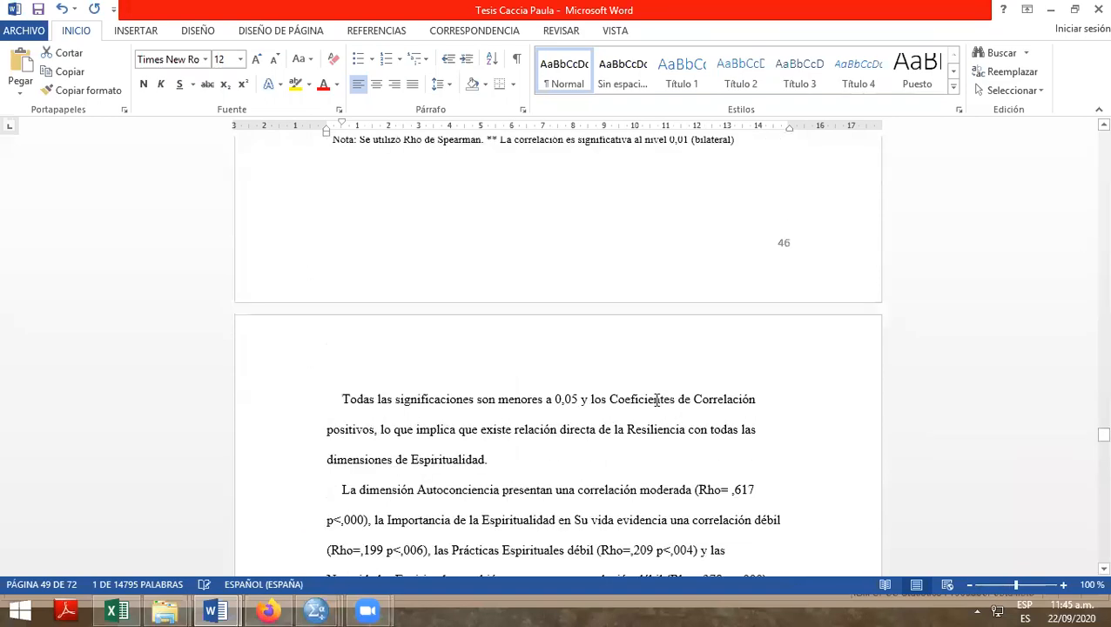
pyautogui.scroll(3, 660, 404)
pyautogui.scroll(-8, 660, 404)
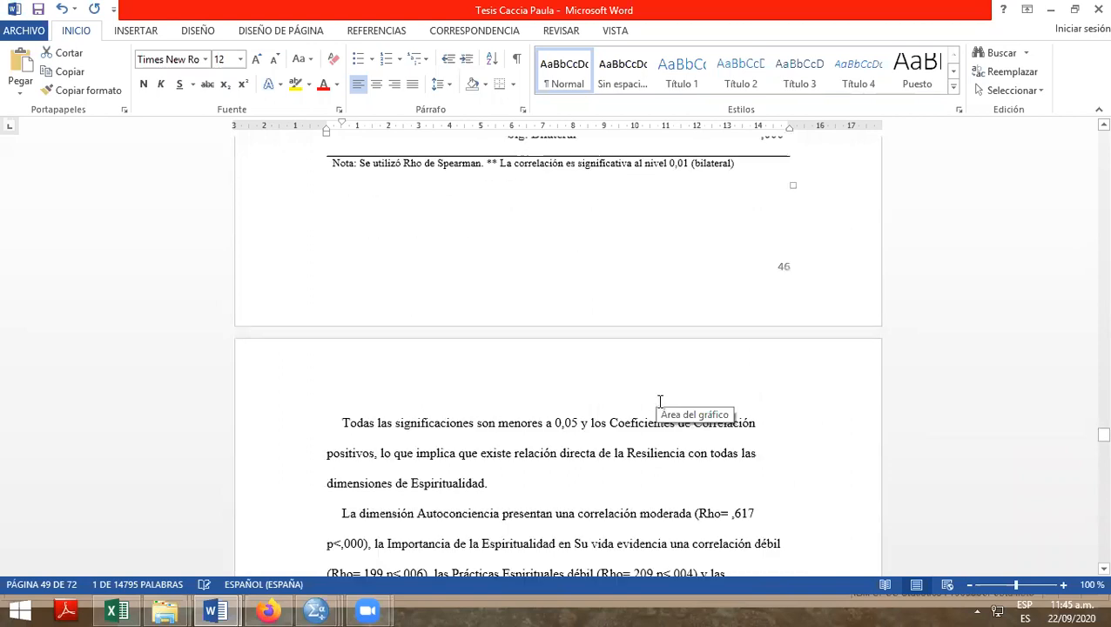
pyautogui.scroll(8, 659, 403)
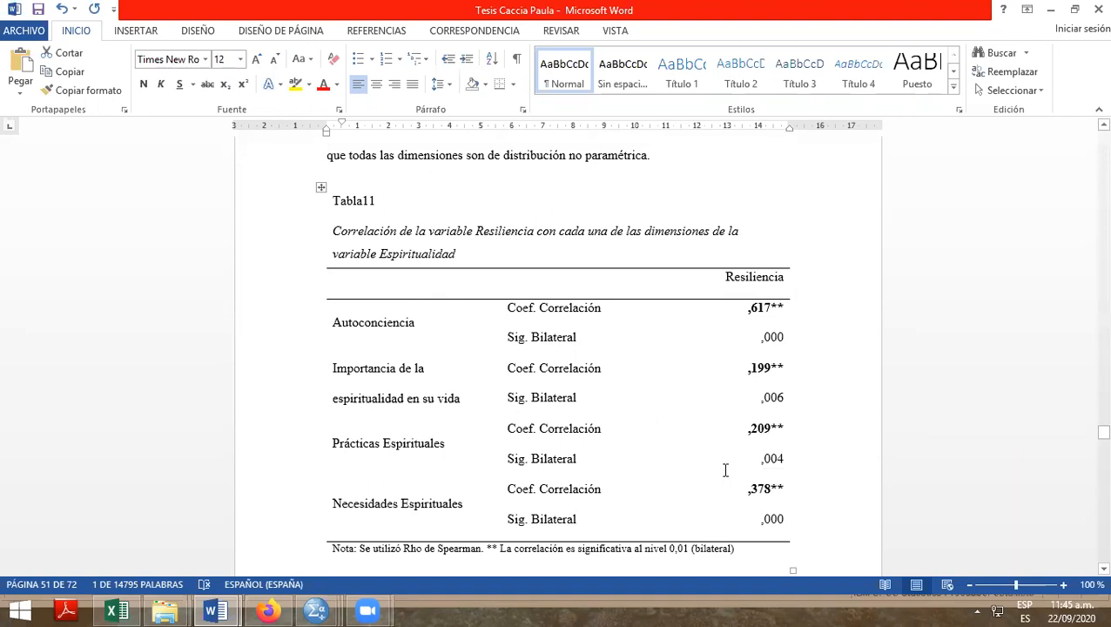
pyautogui.scroll(-1, 799, 427)
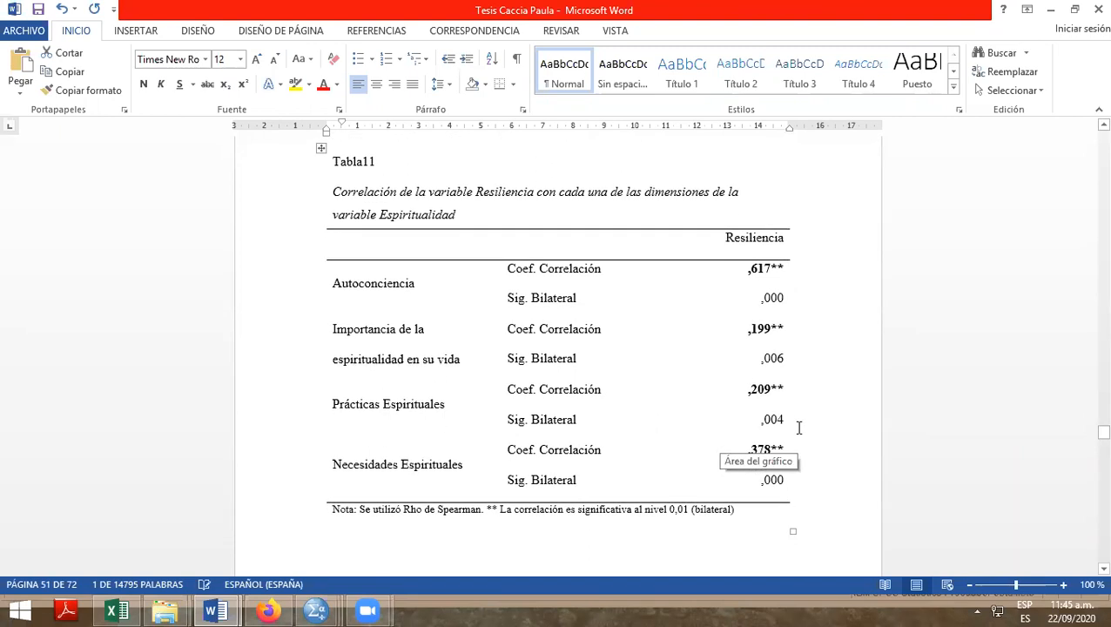
# Read the interpretation of Tabla 11 and check how the Rho and p values are cited in parentheses for each dimension.
pyautogui.scroll(-10, 798, 428)
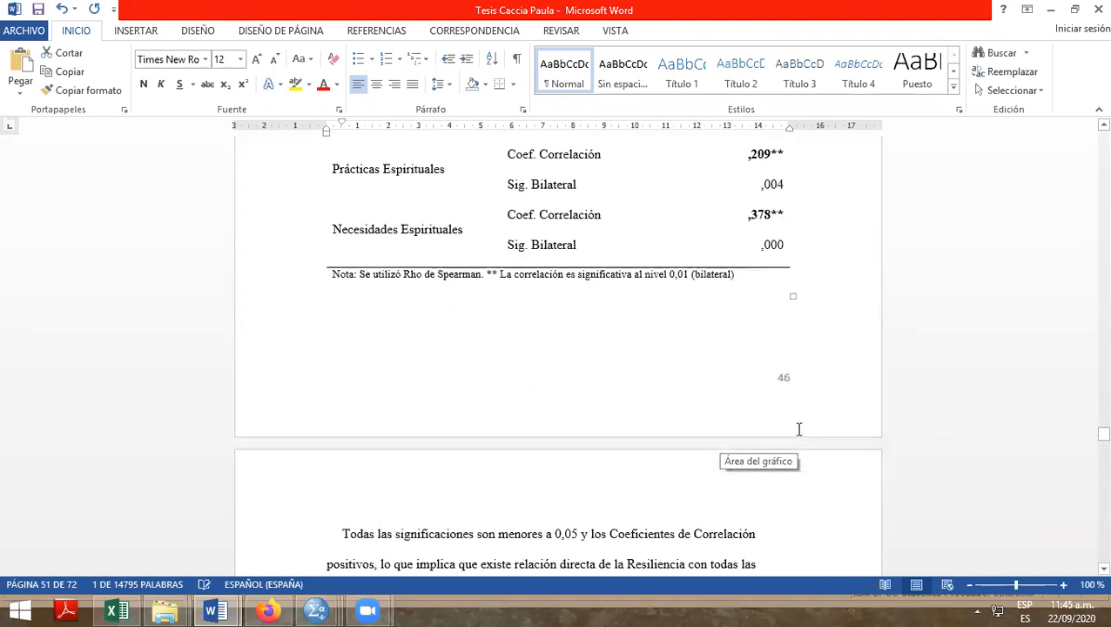
pyautogui.scroll(-4, 802, 422)
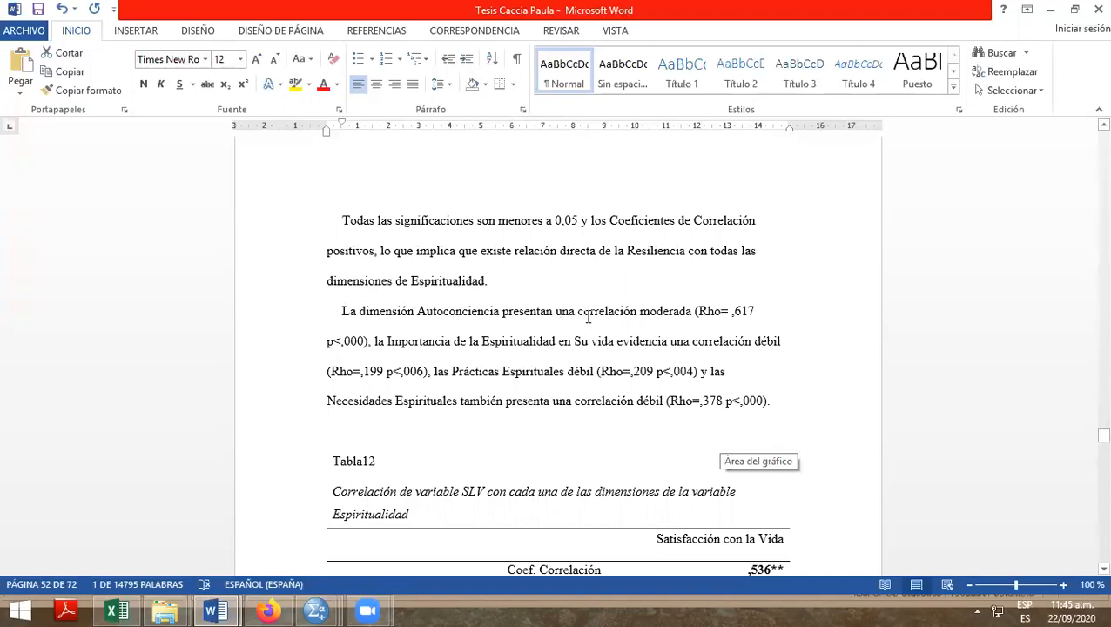
pyautogui.moveTo(695, 311); pyautogui.dragTo(754, 311)
pyautogui.moveTo(329, 341); pyautogui.dragTo(374, 358)
pyautogui.click(411, 357)
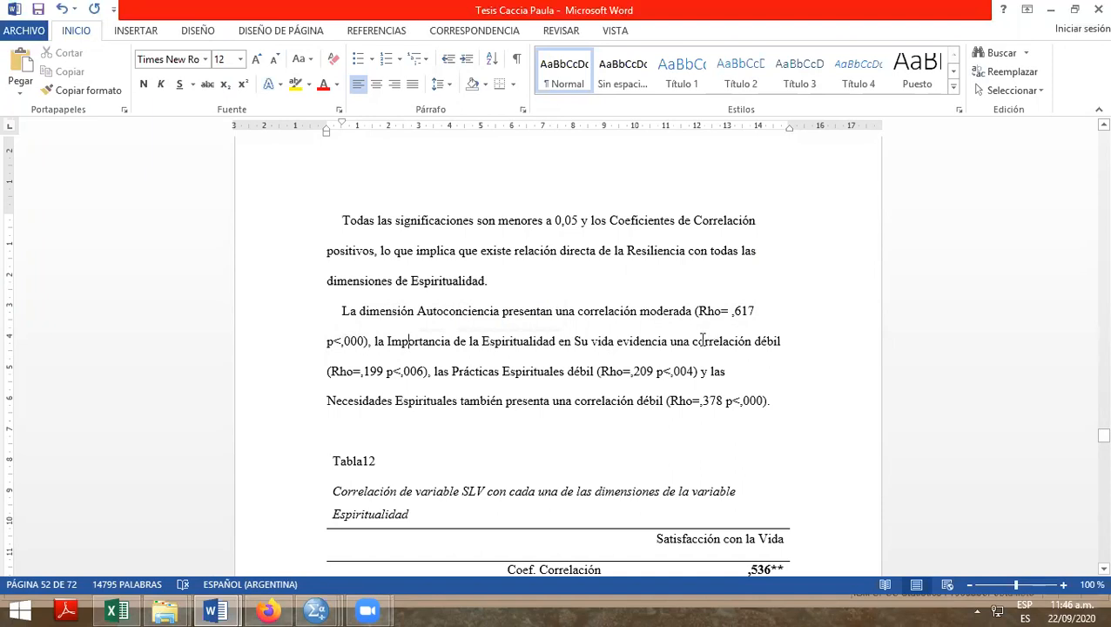
pyautogui.moveTo(331, 371); pyautogui.dragTo(424, 371)
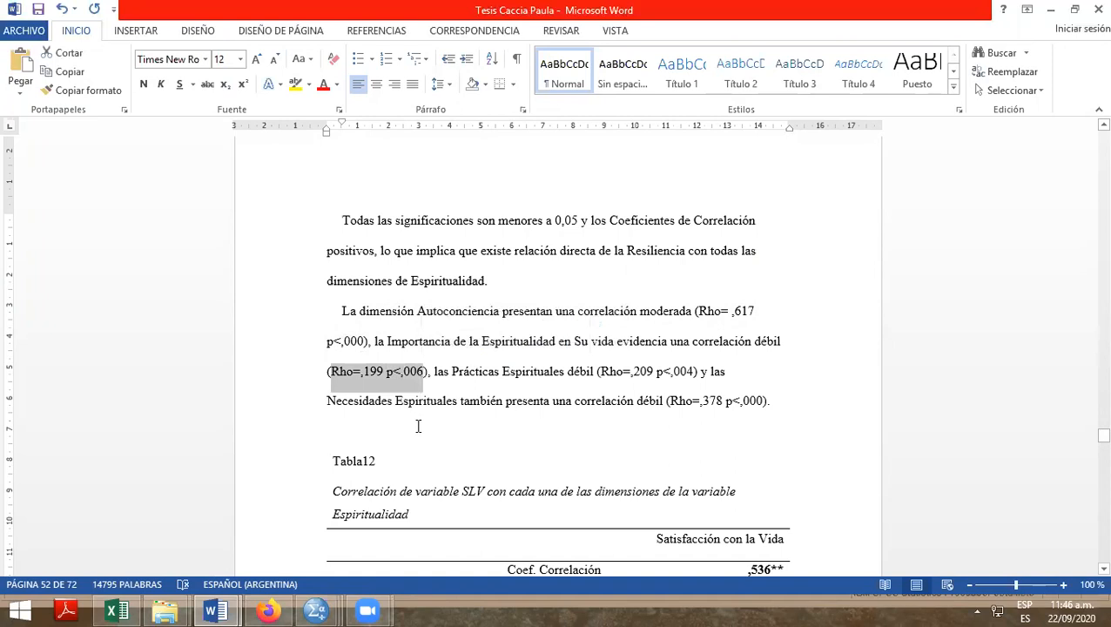
pyautogui.click(445, 400)
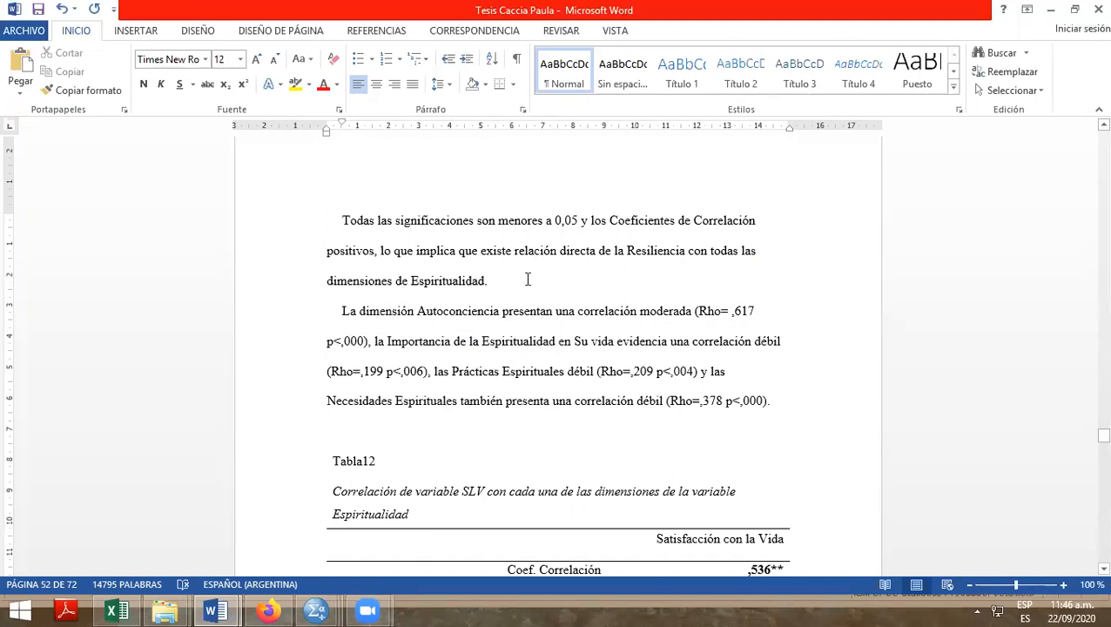
# Examine the SLV correlations with the Espiritualidad dimensions in Tabla 12 and its note, and dismiss the chat notification.
pyautogui.scroll(-1, 637, 328)
pyautogui.scroll(-8, 637, 328)
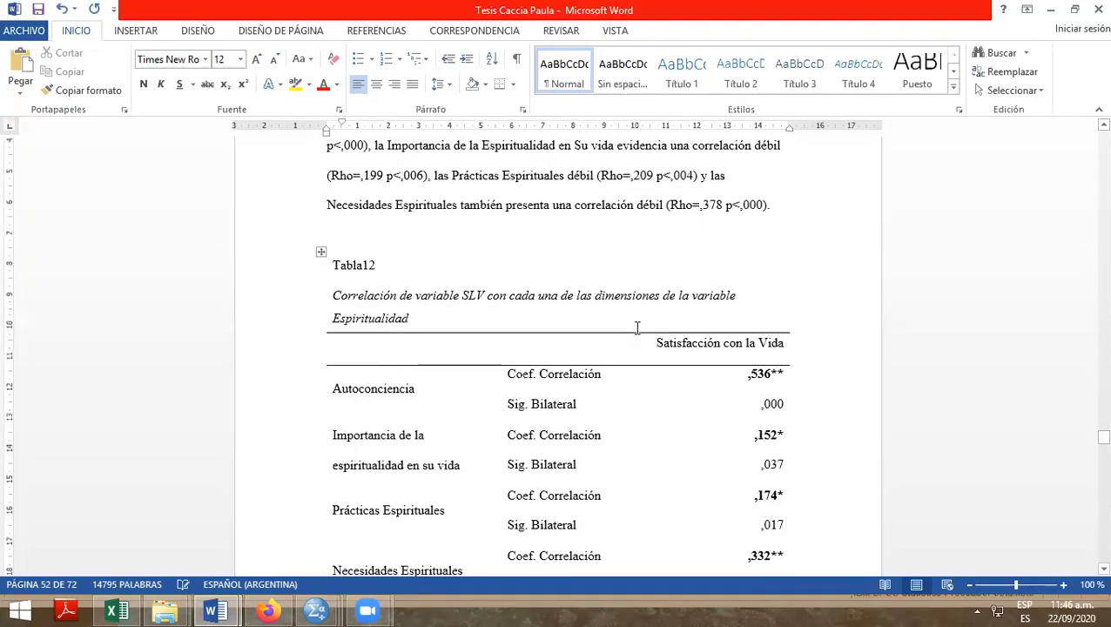
pyautogui.scroll(1, 637, 328)
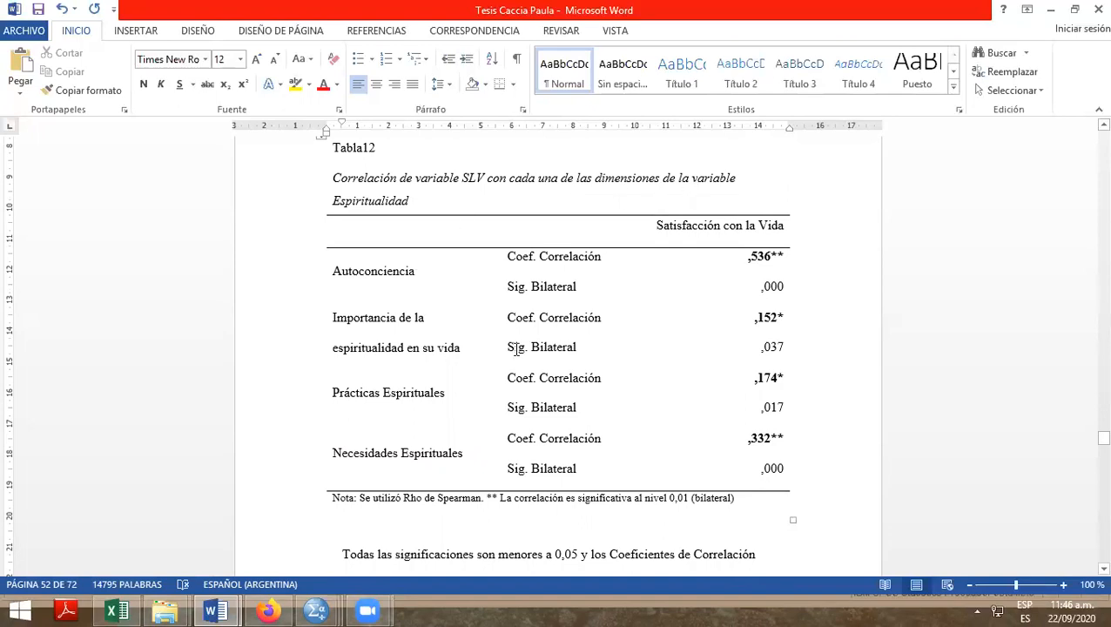
pyautogui.scroll(-2, 513, 349)
pyautogui.scroll(-1, 494, 371)
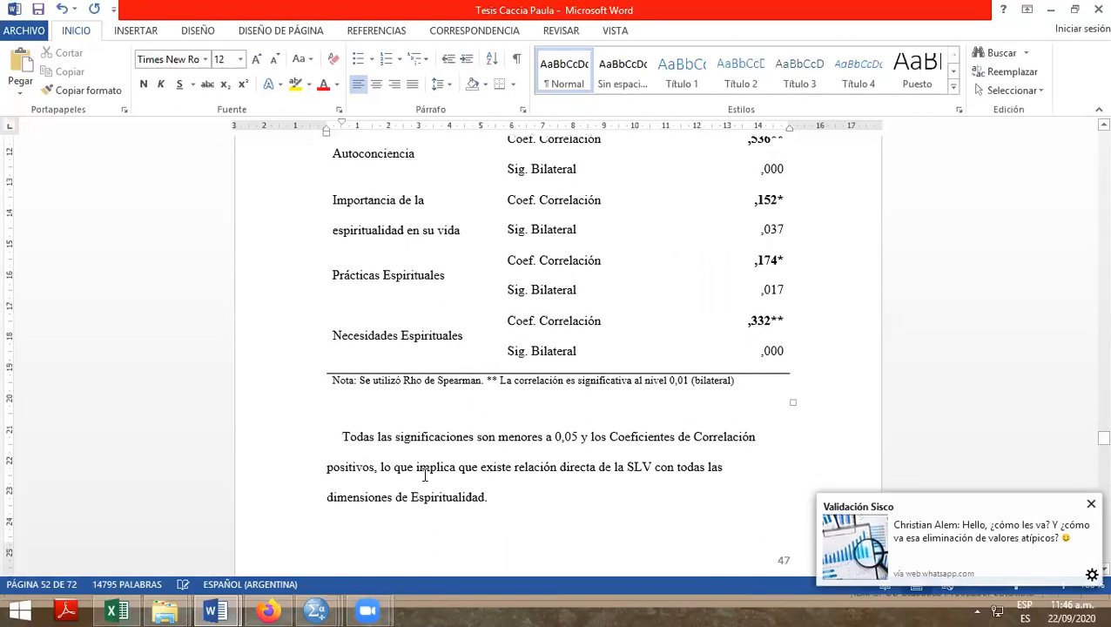
pyautogui.click(1091, 504)
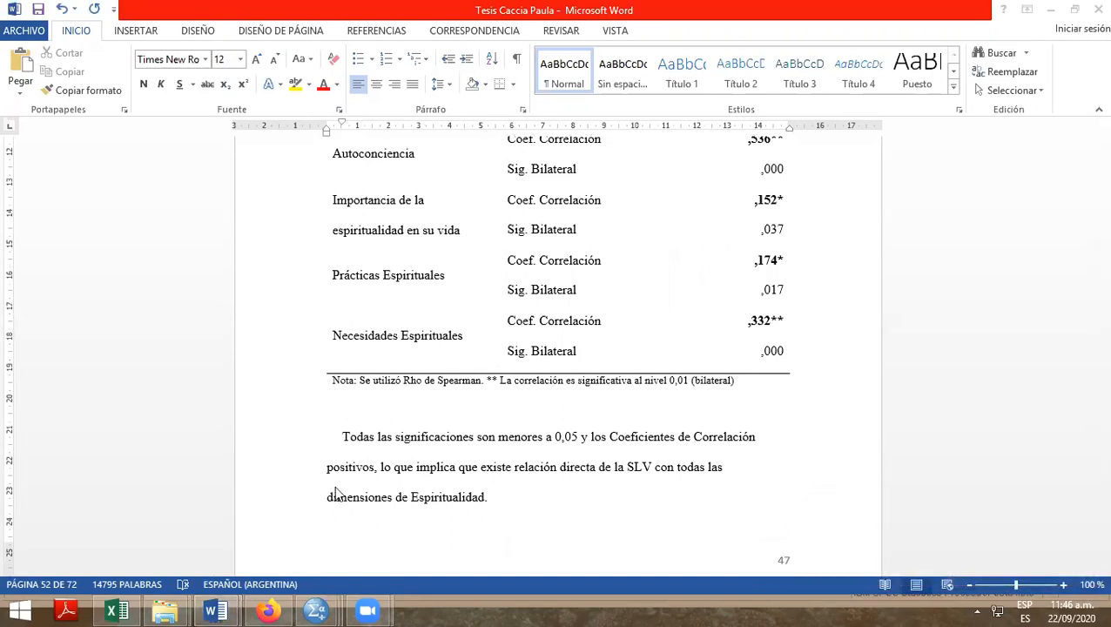
# Read the interpretation of Tabla 12, including the strength, Rho and p values reported for each dimension of Espiritualidad.
pyautogui.scroll(-1, 458, 477)
pyautogui.scroll(-8, 459, 470)
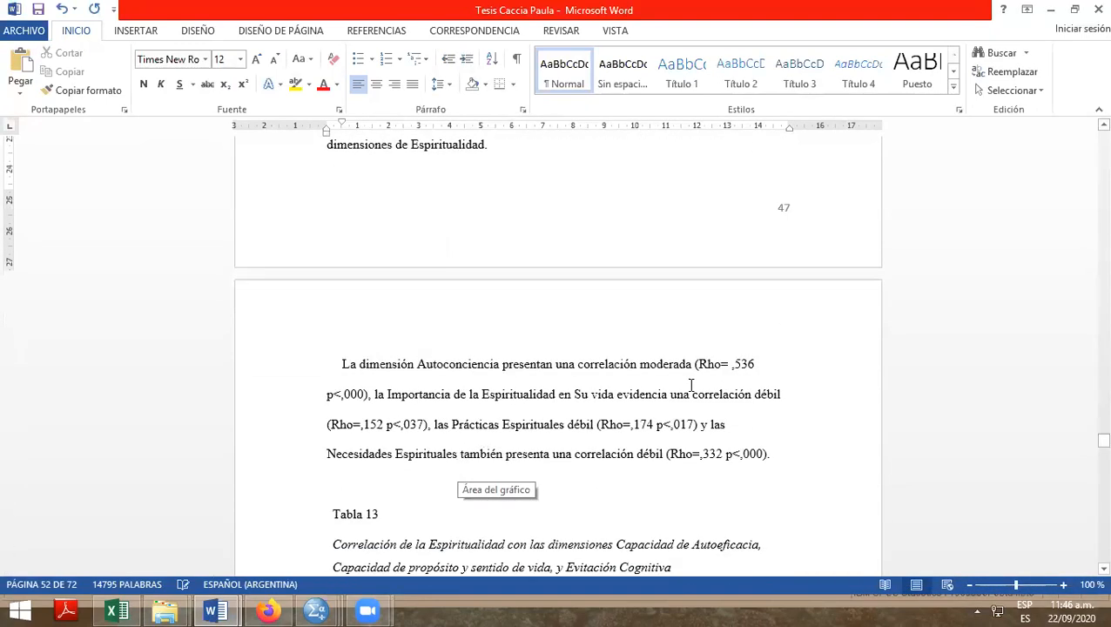
pyautogui.moveTo(733, 454); pyautogui.dragTo(570, 427)
pyautogui.click(466, 425)
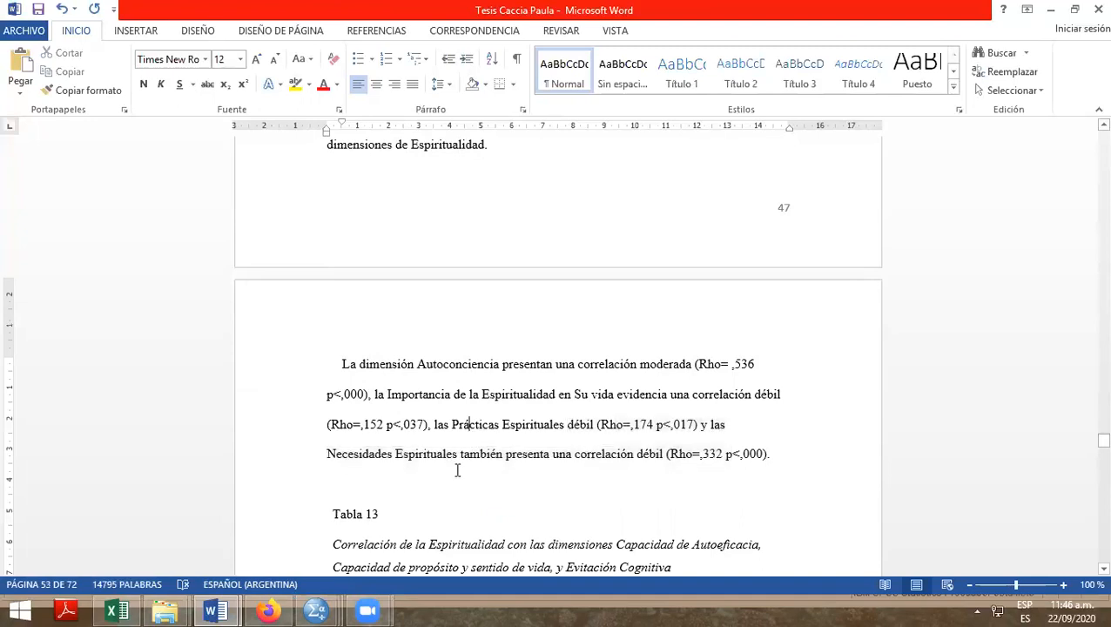
pyautogui.scroll(3, 457, 470)
pyautogui.scroll(-2, 457, 470)
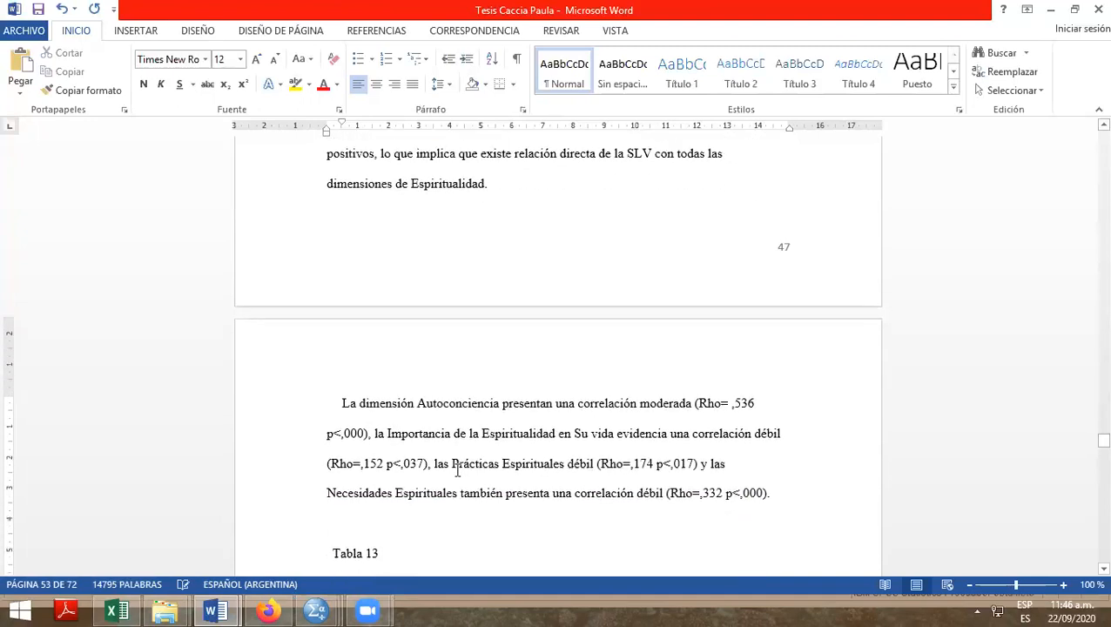
pyautogui.scroll(1, 457, 470)
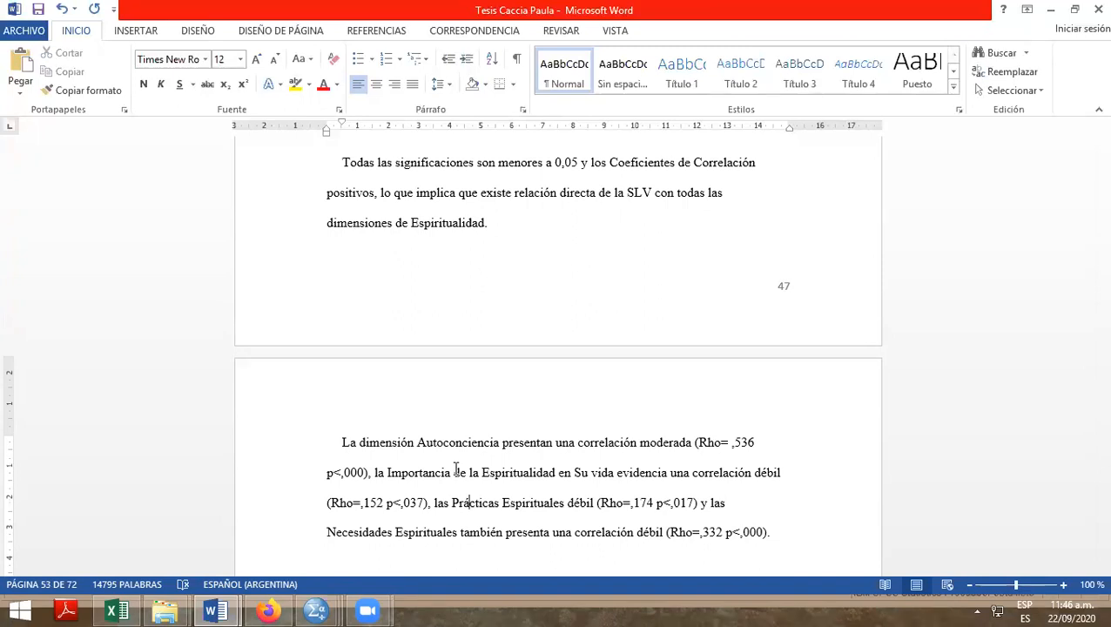
# Review Tabla 13 on the correlation of Espiritualidad with the Resiliencia dimensions, together with its note and interpretation.
pyautogui.scroll(-8, 470, 427)
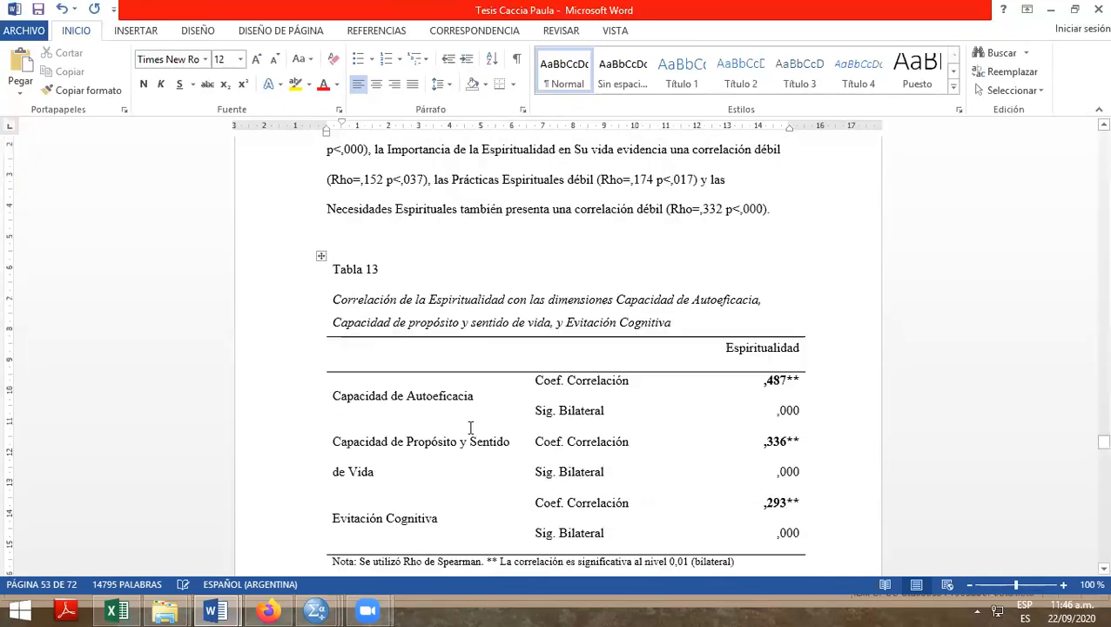
pyautogui.scroll(-7, 470, 428)
pyautogui.scroll(1, 469, 429)
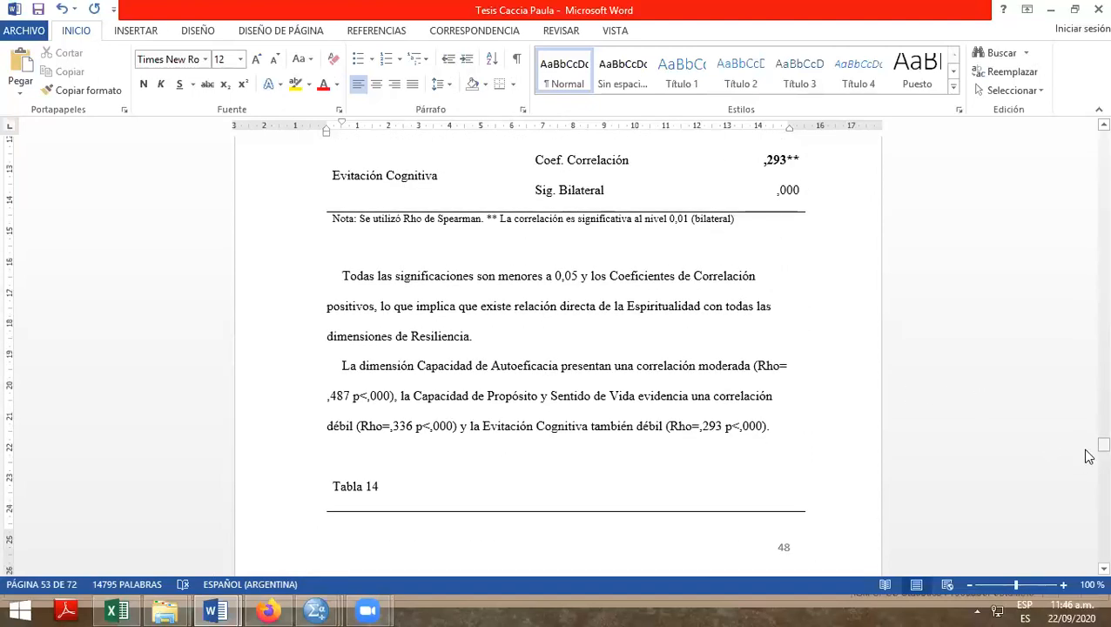
pyautogui.scroll(5, 1088, 457)
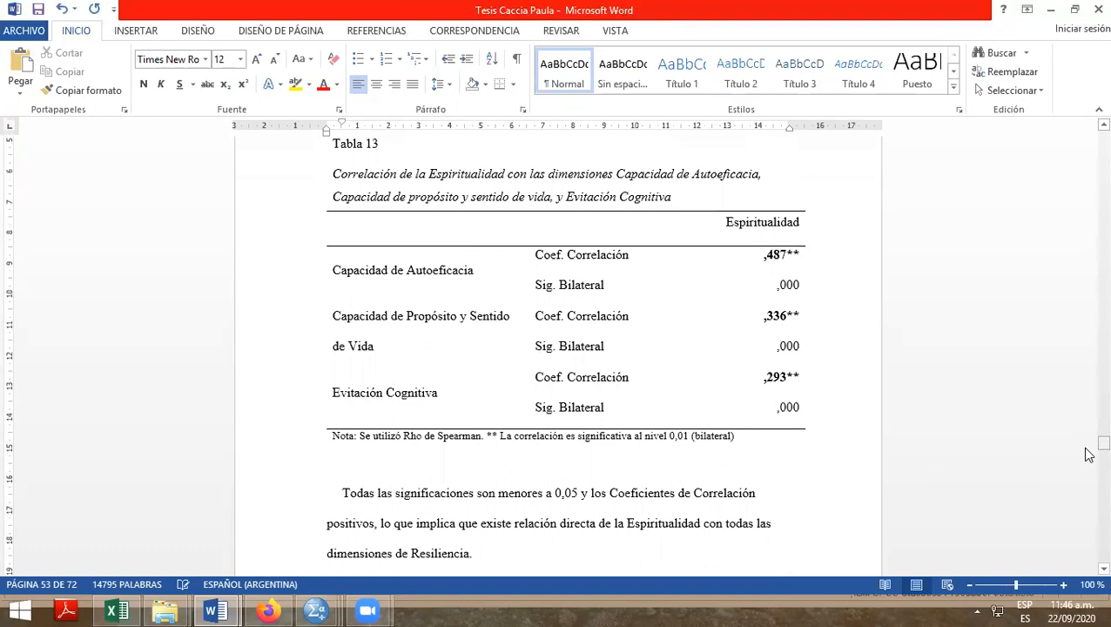